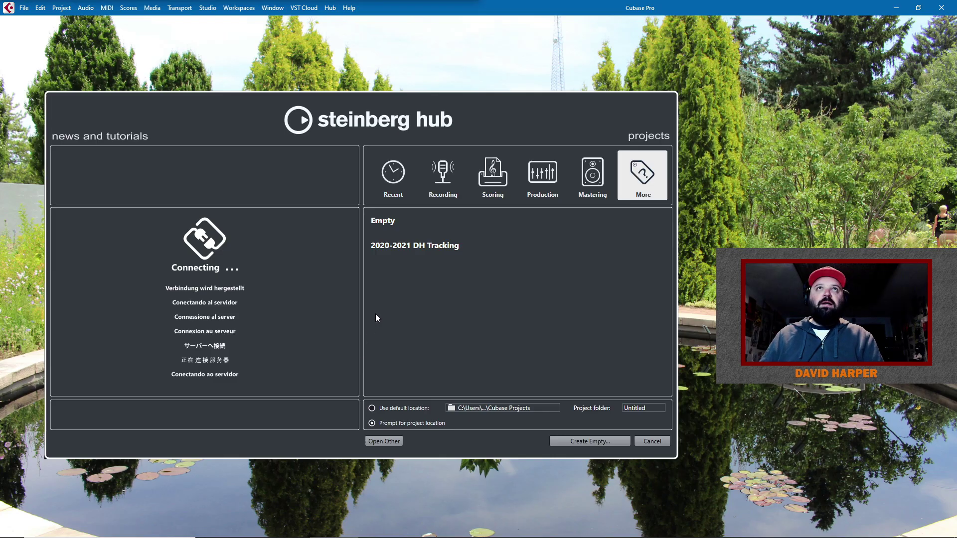
Step: Create an Empty project with P:\Audio\Templates as its project folder
{"action": "left_click", "coordinate": [382, 222]}
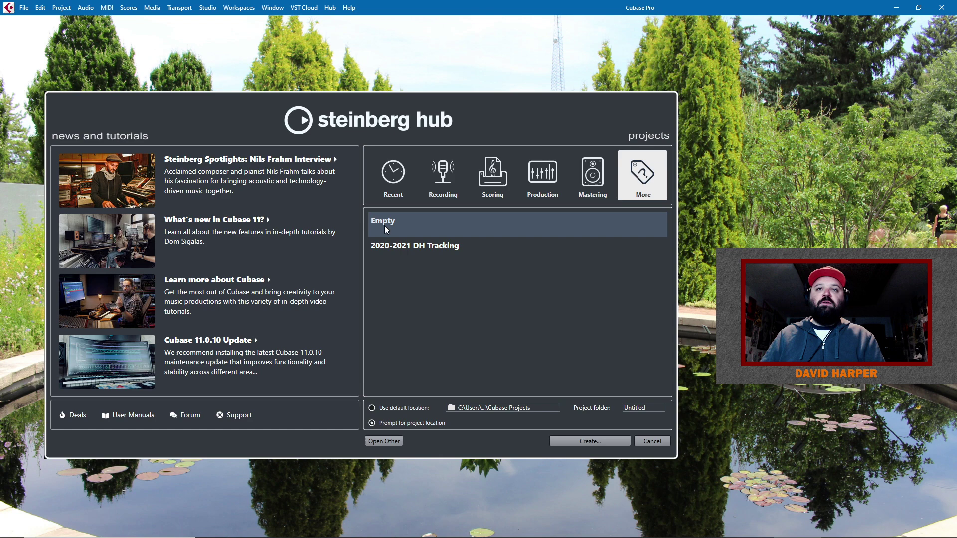
{"action": "left_click", "coordinate": [584, 440]}
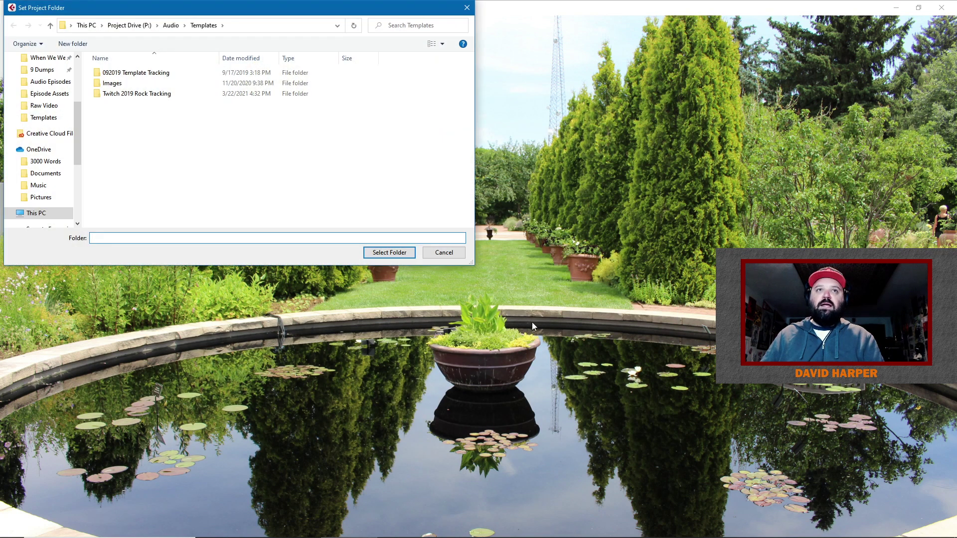
{"action": "left_click", "coordinate": [389, 252]}
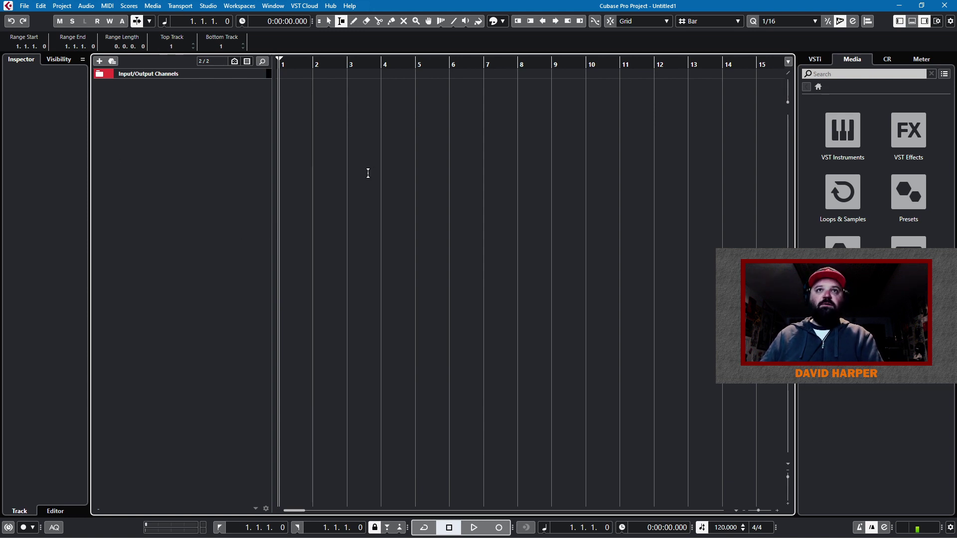
Step: Load Brickwall Limiter into Stereo Out insert slot 15 and open its editor
{"action": "left_click", "coordinate": [101, 76]}
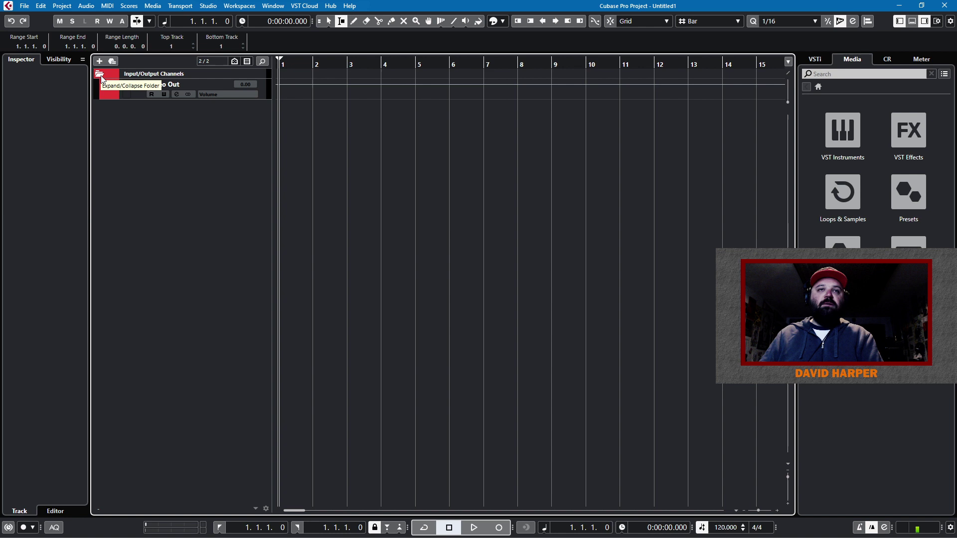
{"action": "left_click", "coordinate": [176, 94]}
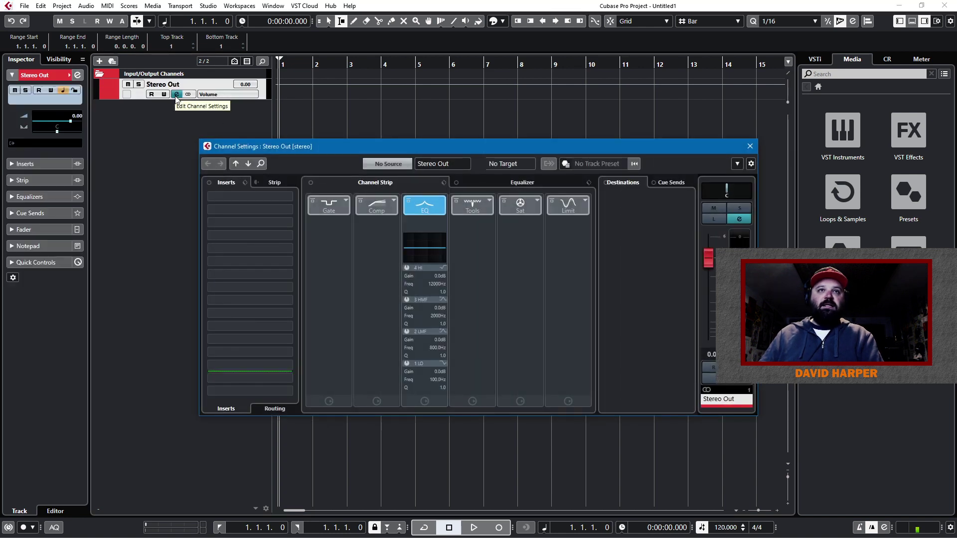
{"action": "left_click", "coordinate": [246, 379]}
{"action": "type", "text": "rev"}
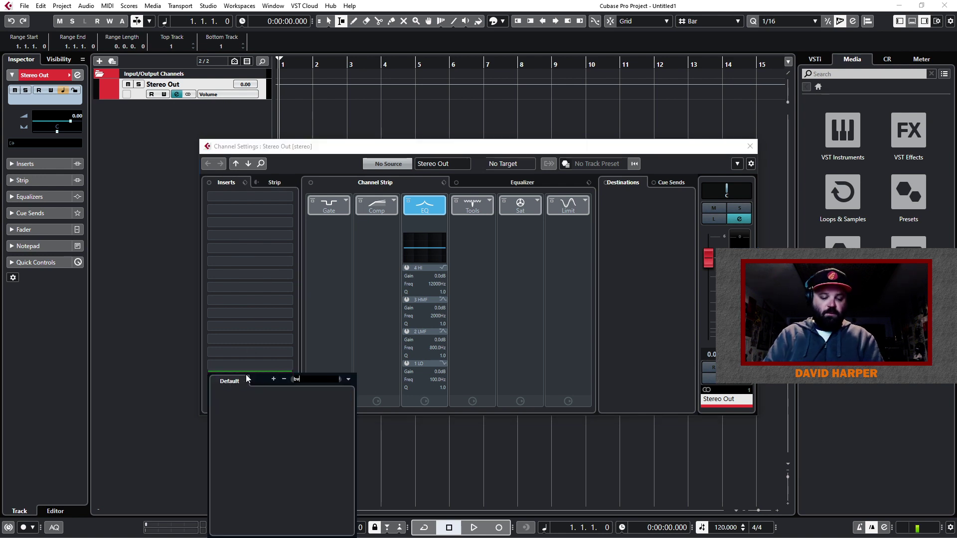
{"action": "key", "text": "BackSpace"}
{"action": "key", "text": "BackSpace"}
{"action": "key", "text": "BackSpace"}
{"action": "type", "text": "bri"}
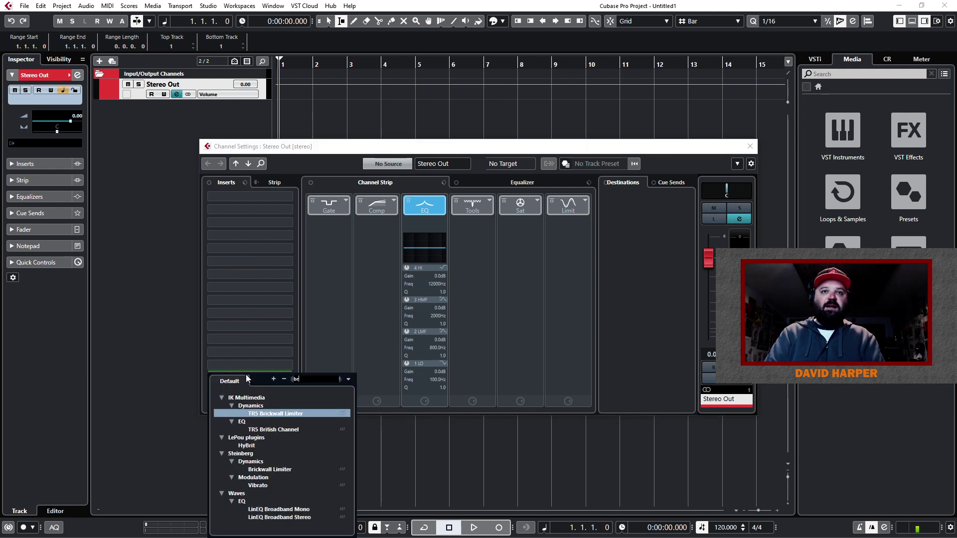
{"action": "type", "text": "ck"}
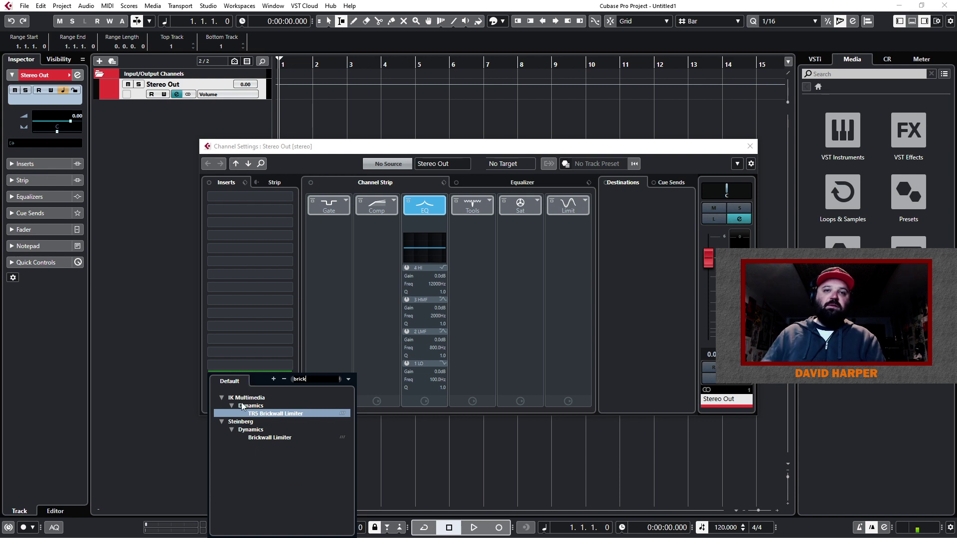
{"action": "left_click", "coordinate": [273, 438]}
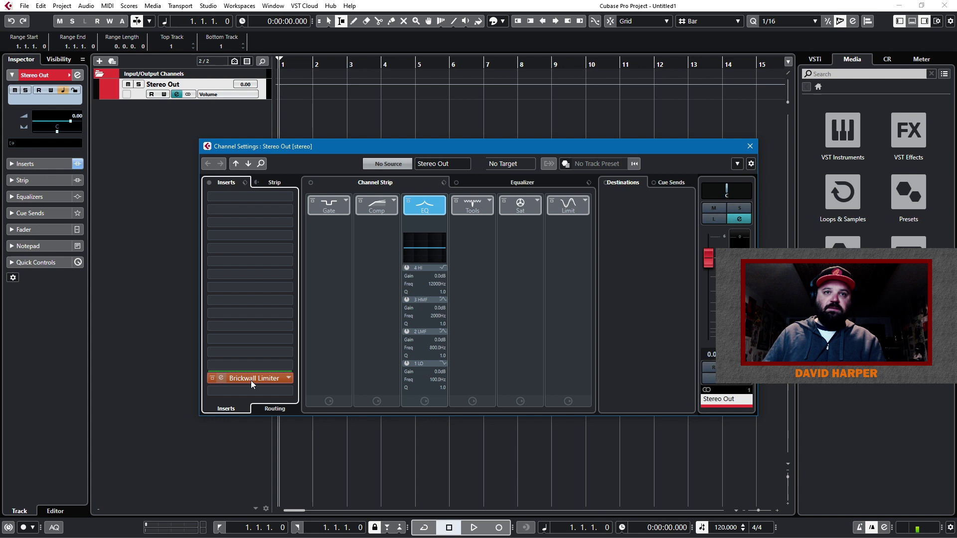
{"action": "left_click", "coordinate": [250, 381]}
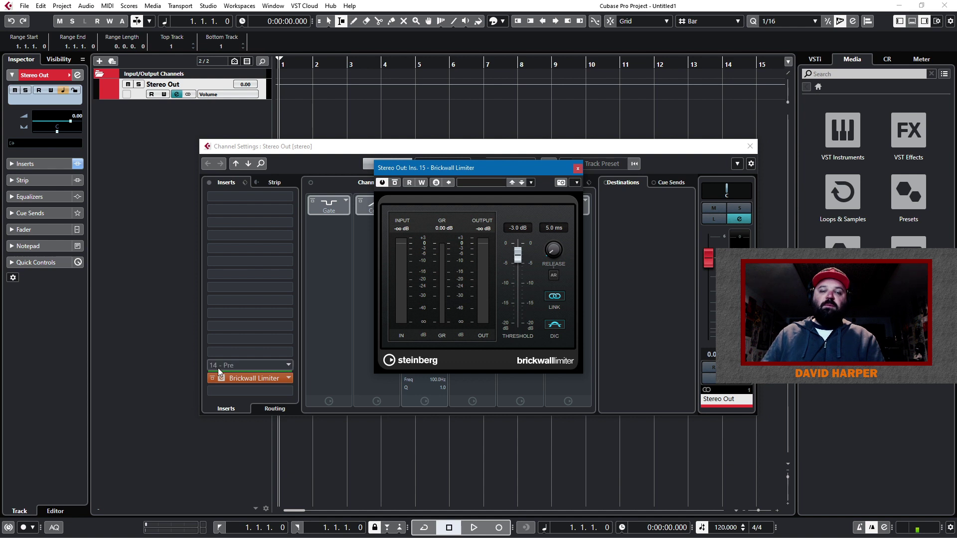
Step: Close the limiter and load reastream-standalone into Stereo Out insert slot 16
{"action": "left_click", "coordinate": [578, 167]}
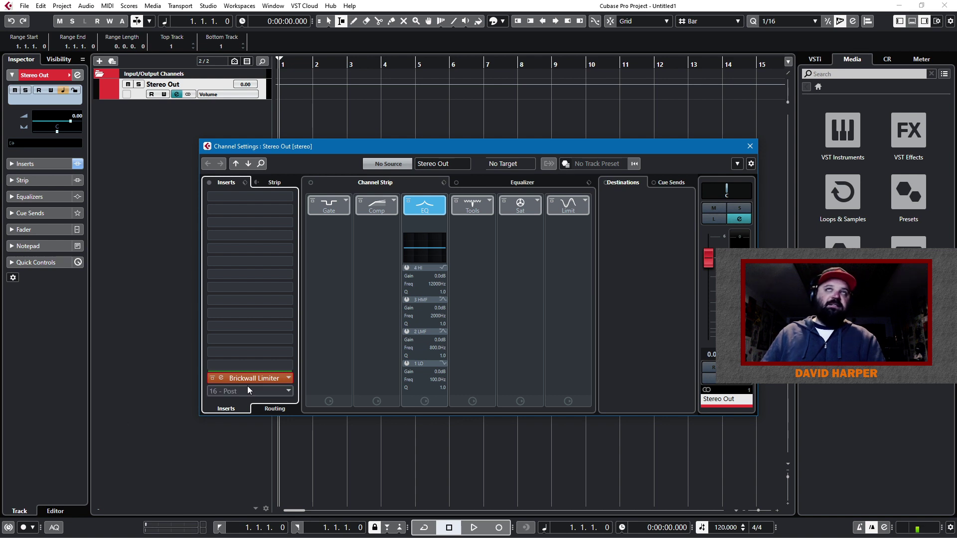
{"action": "left_click", "coordinate": [271, 390]}
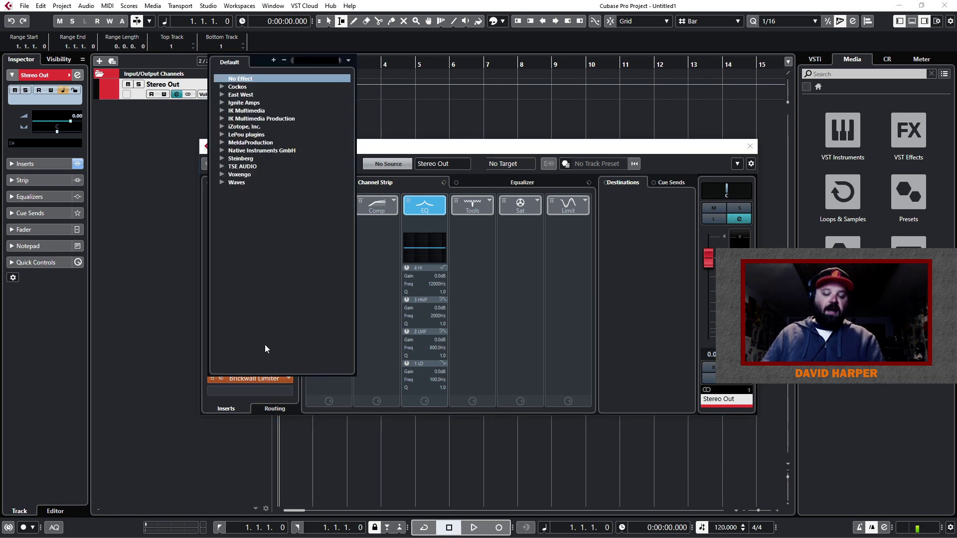
{"action": "type", "text": "reas"}
{"action": "left_click", "coordinate": [261, 95]}
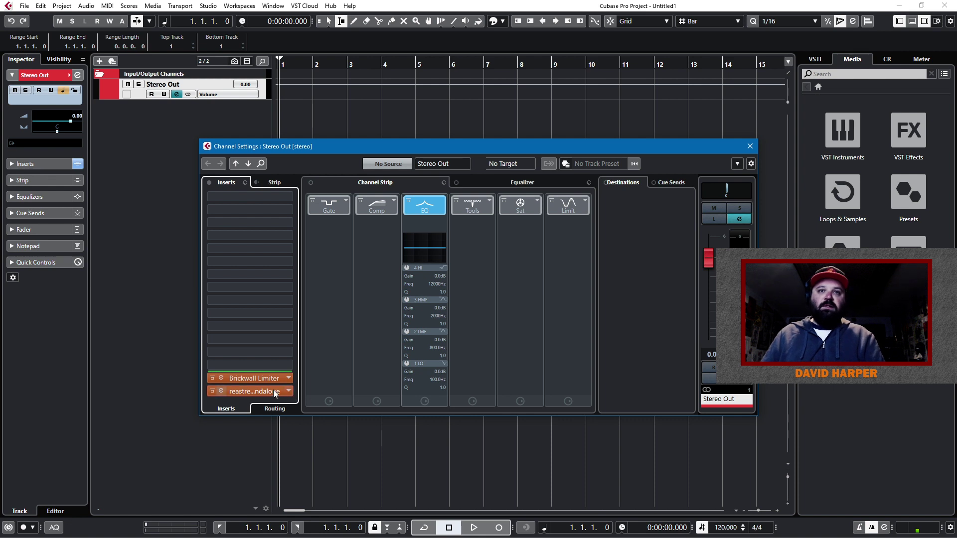
Step: Set ReaStream's identifier to 'Cubase' and send audio/MIDI via local broadcast
{"action": "left_click", "coordinate": [254, 392]}
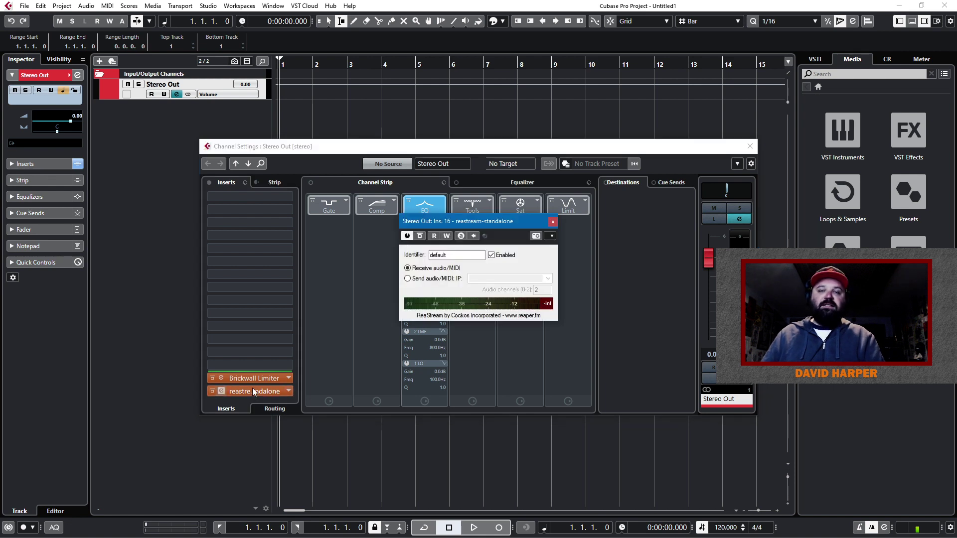
{"action": "double_click", "coordinate": [464, 255]}
{"action": "type", "text": "Cubase"}
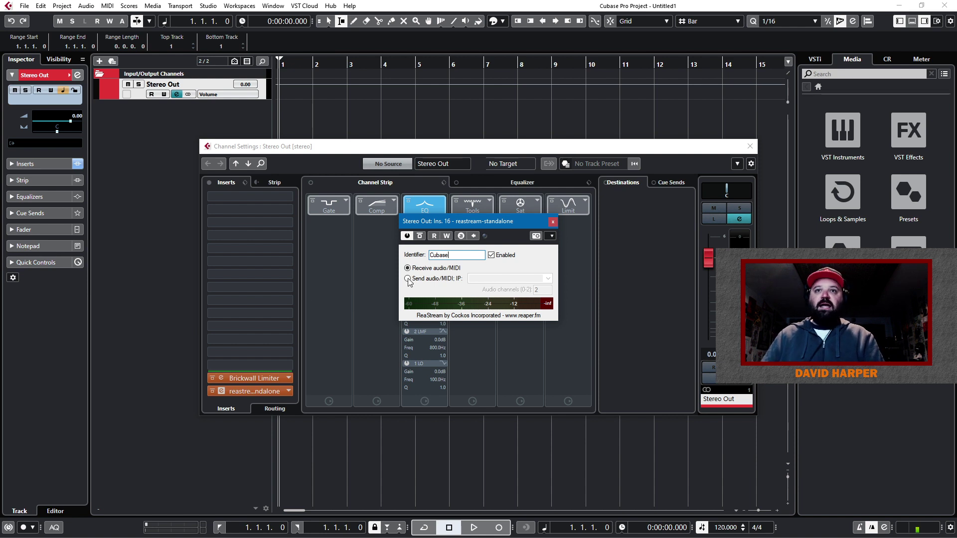
{"action": "left_click", "coordinate": [407, 279]}
{"action": "left_click", "coordinate": [548, 278]}
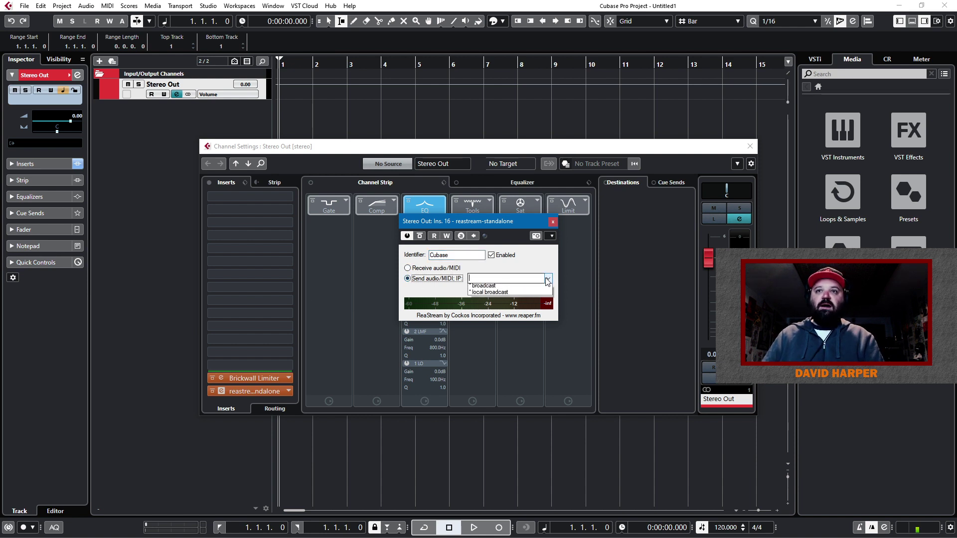
{"action": "left_click", "coordinate": [518, 293]}
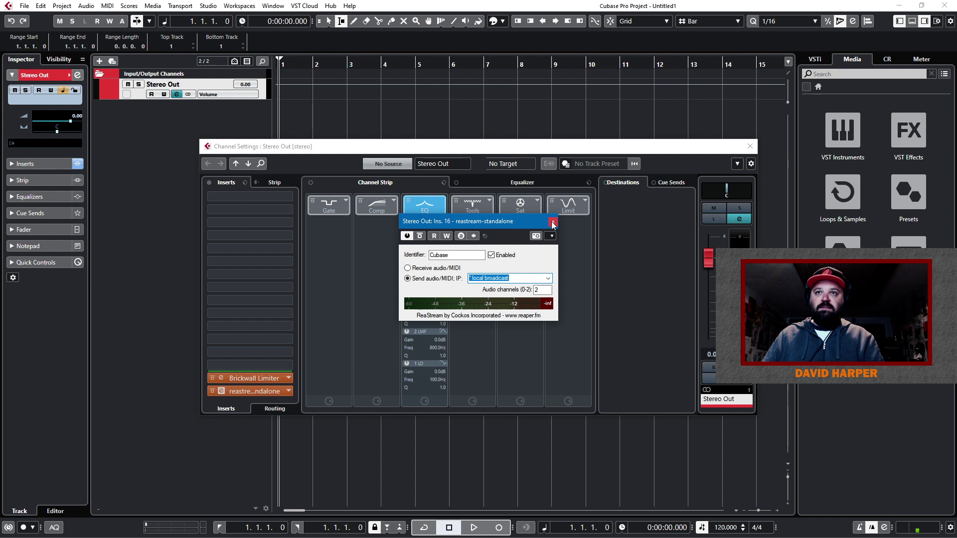
{"action": "left_click", "coordinate": [552, 223]}
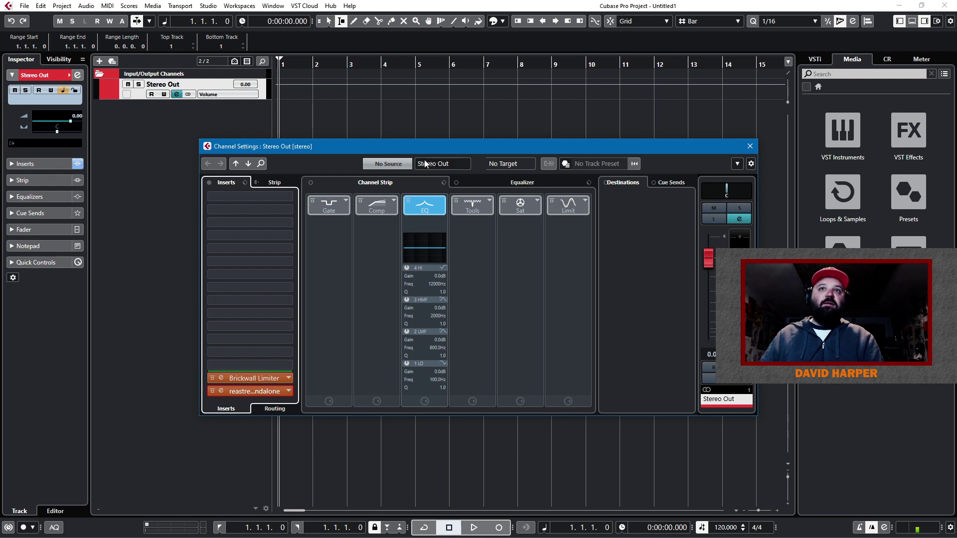
{"action": "left_click_drag", "start_coordinate": [423, 160], "coordinate": [401, 277]}
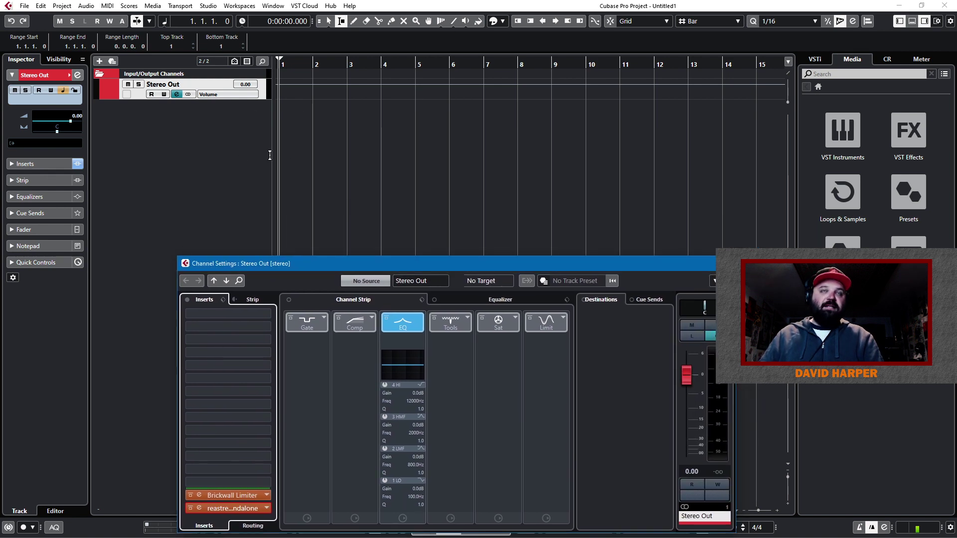
{"action": "left_click", "coordinate": [171, 129]}
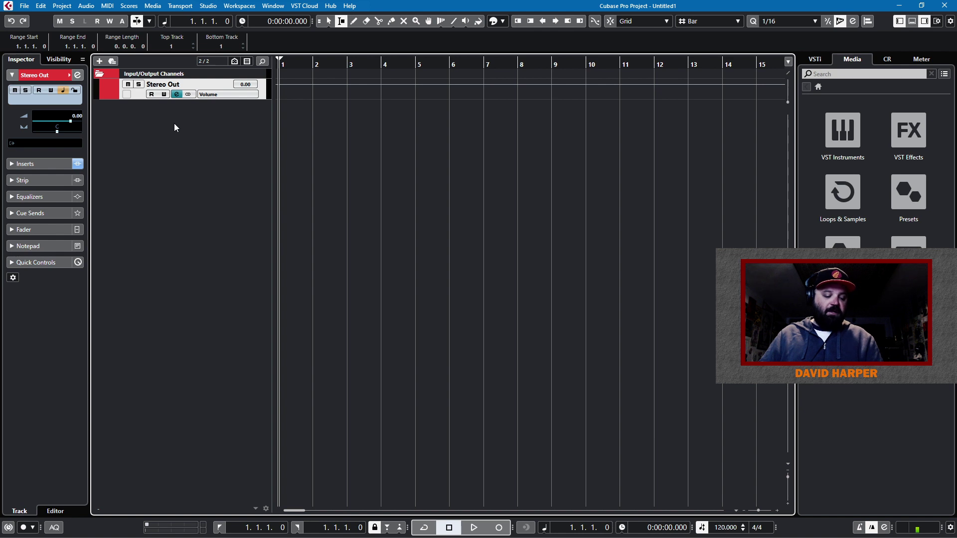
{"action": "double_click", "coordinate": [174, 123]}
{"action": "double_click", "coordinate": [159, 104]}
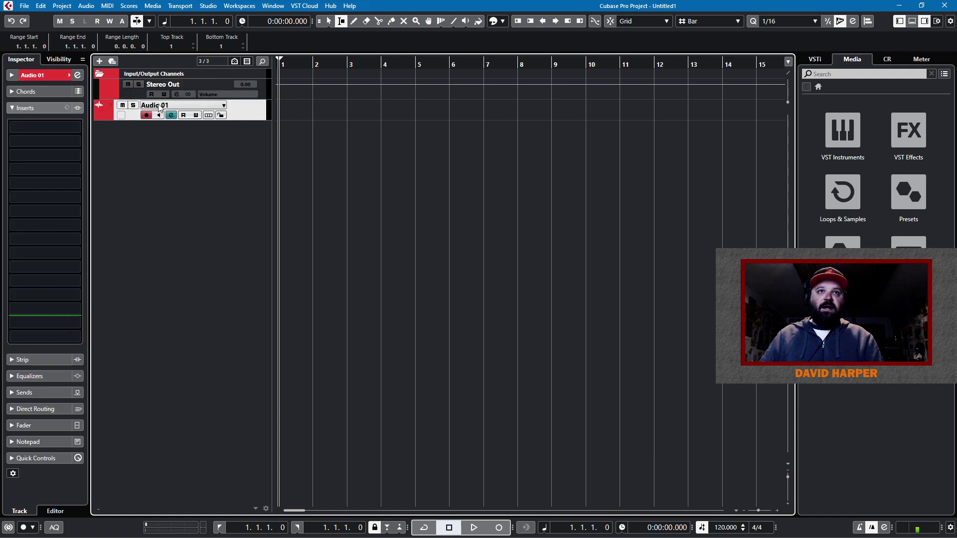
{"action": "type", "text": "VO S"}
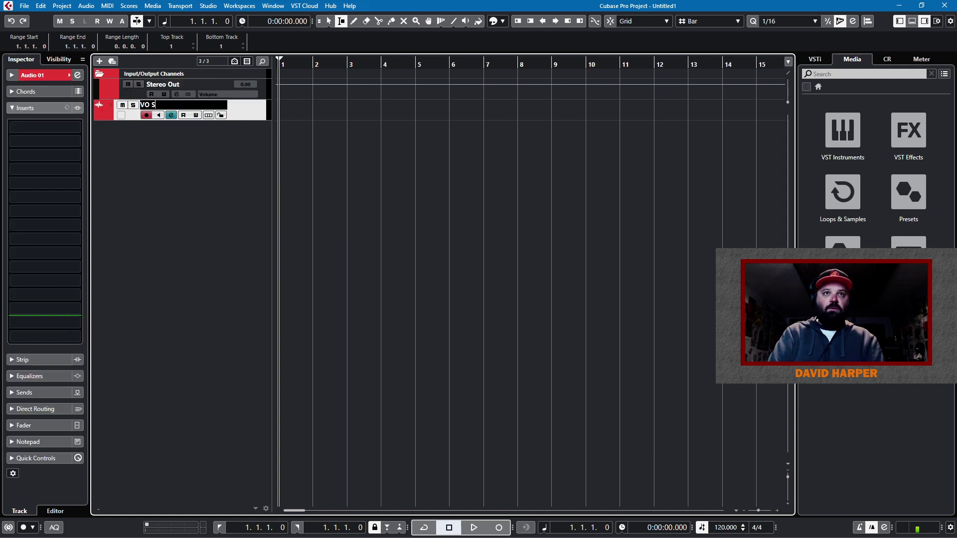
{"action": "type", "text": "CREEN RECORDER"}
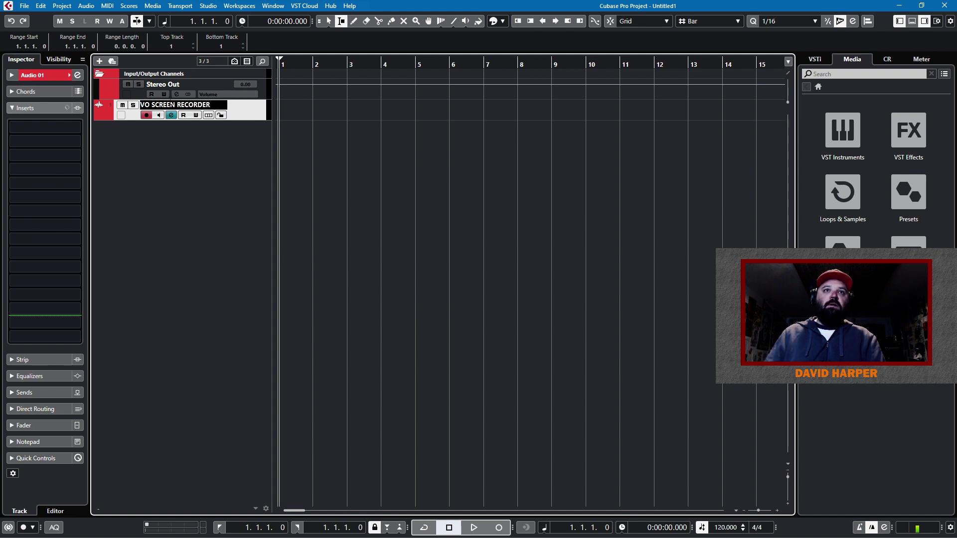
{"action": "key", "text": "Return"}
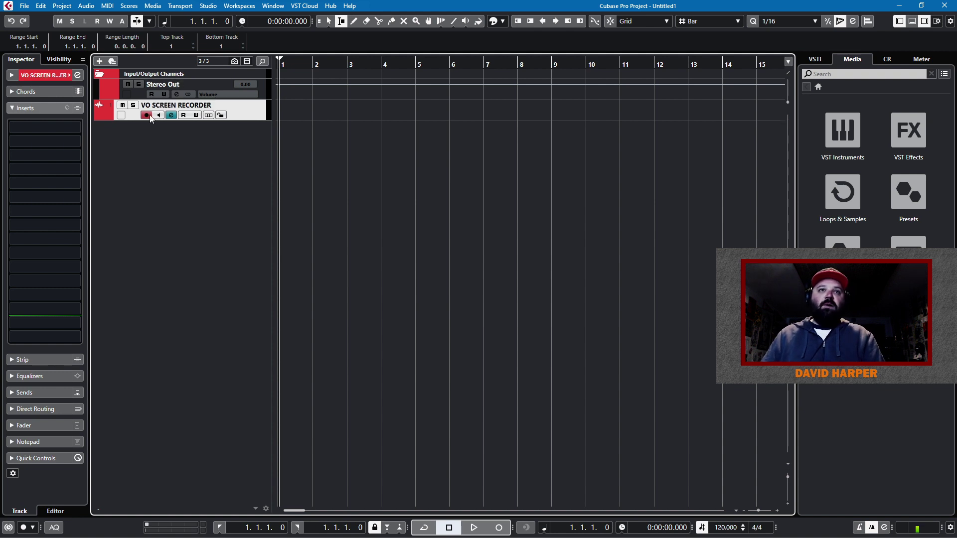
{"action": "right_click", "coordinate": [236, 113]}
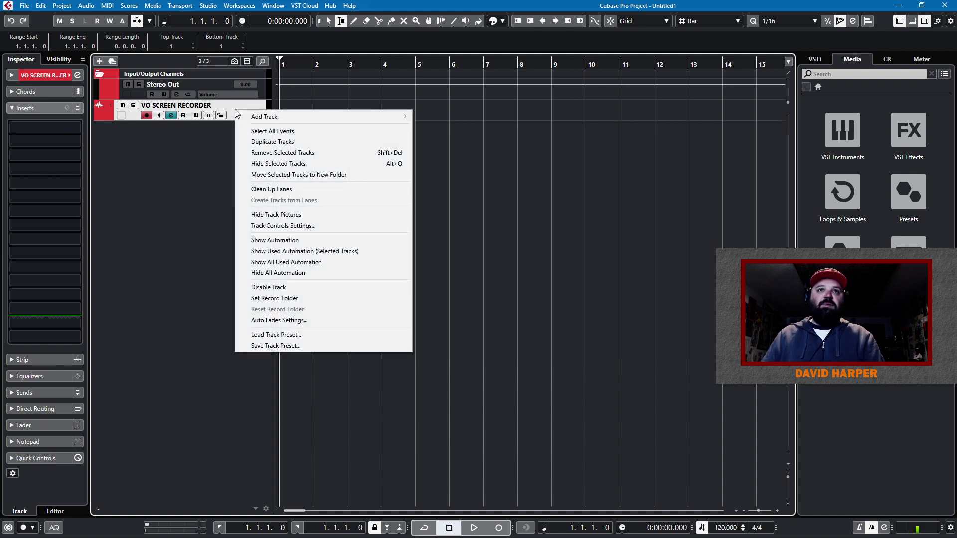
{"action": "left_click", "coordinate": [285, 339]}
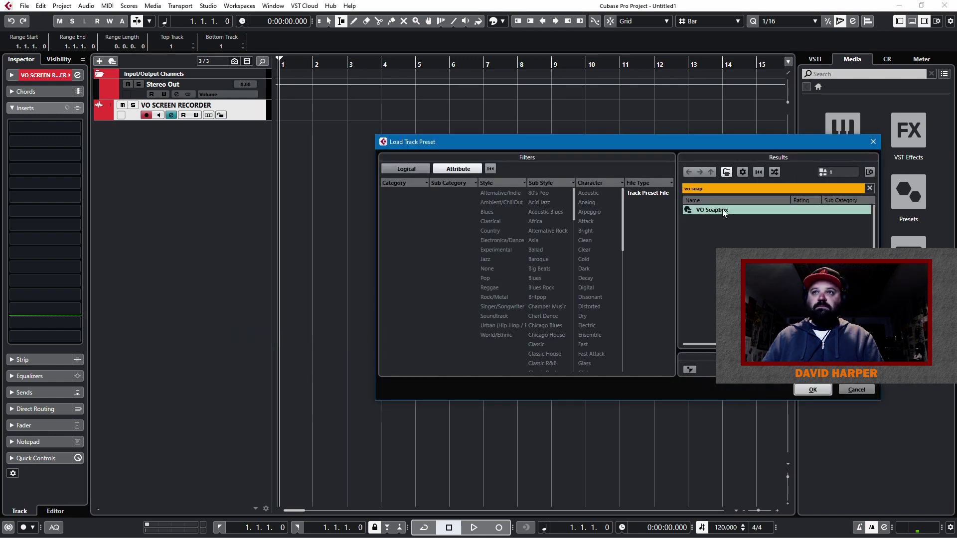
{"action": "double_click", "coordinate": [722, 209]}
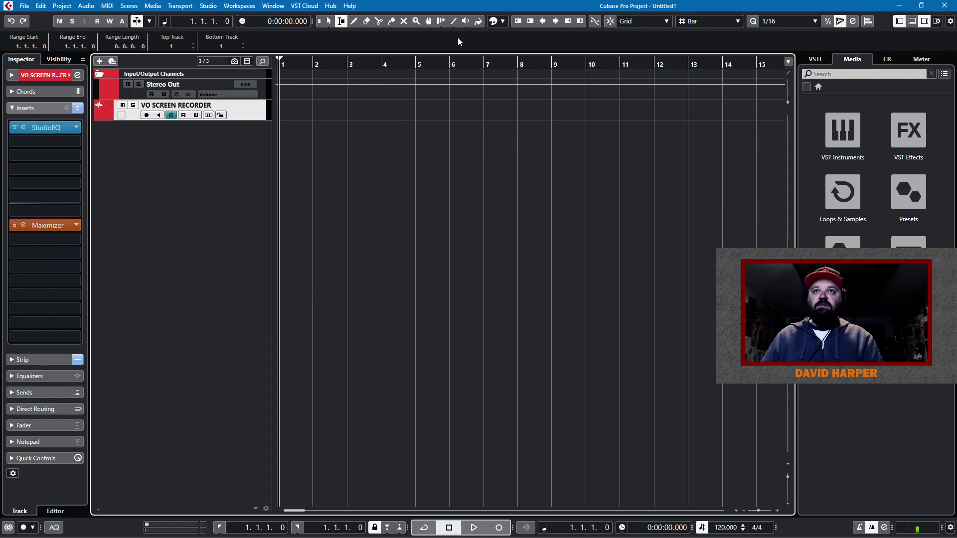
{"action": "left_click", "coordinate": [502, 21]}
{"action": "left_click", "coordinate": [515, 64]}
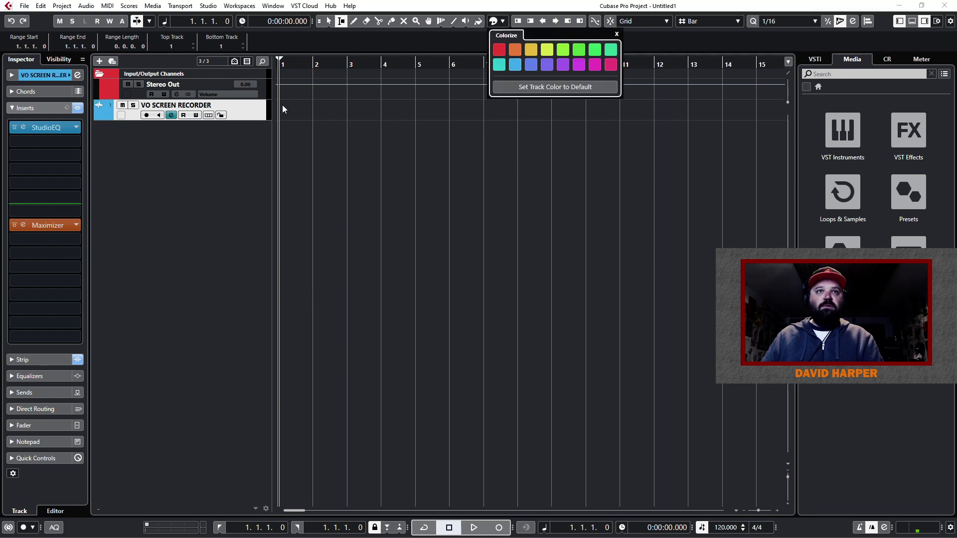
{"action": "left_click", "coordinate": [250, 113]}
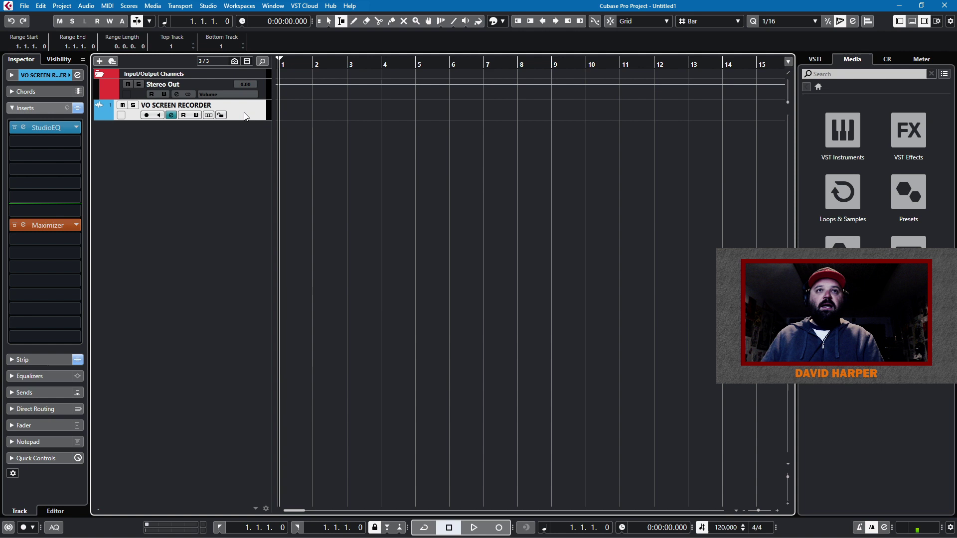
{"action": "left_click", "coordinate": [159, 116]}
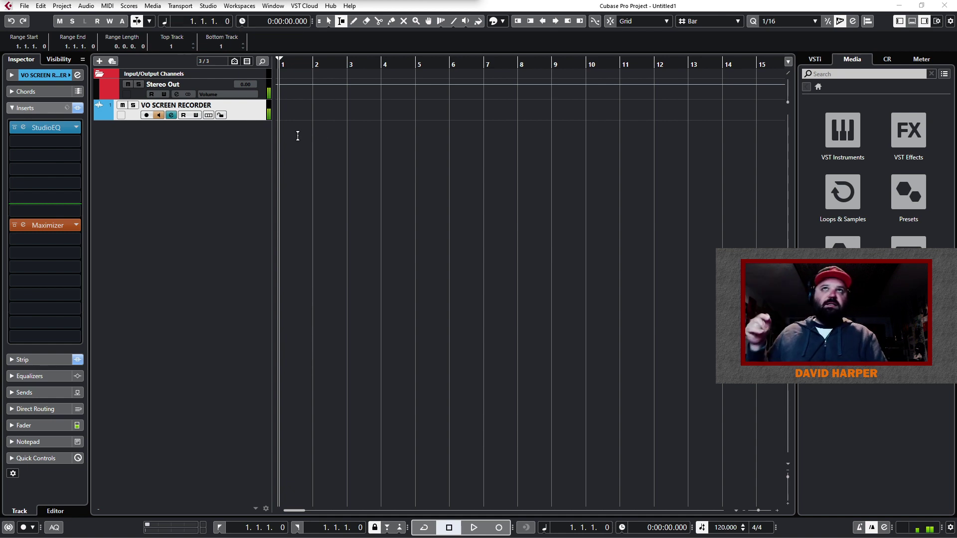
Step: In the Visibility list, untick VO SCREEN RECORDER and Input/Output Channels
{"action": "left_click", "coordinate": [254, 113]}
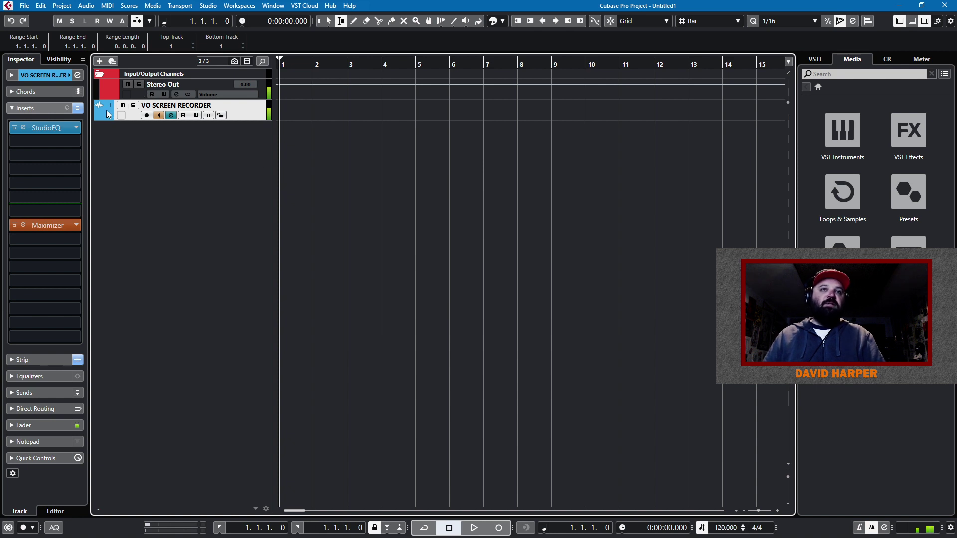
{"action": "left_click", "coordinate": [61, 59]}
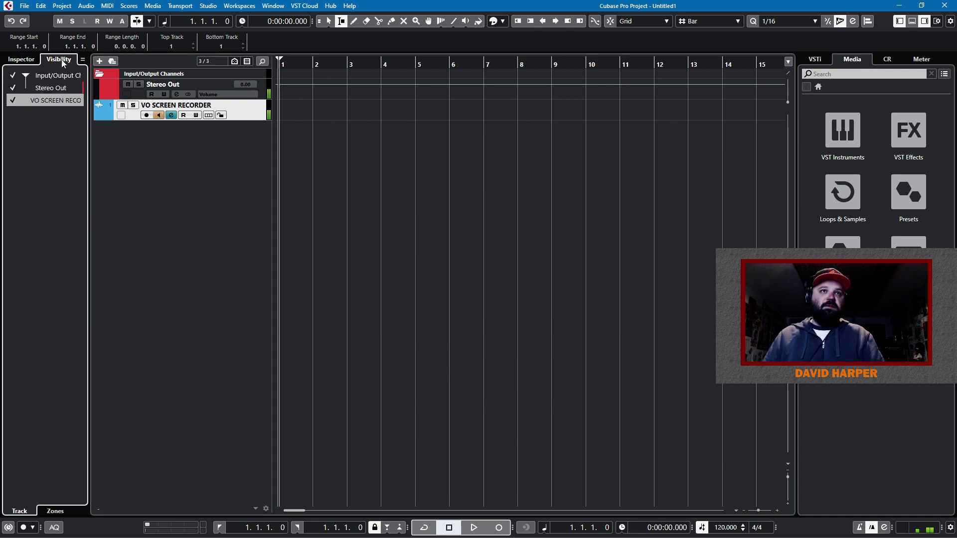
{"action": "left_click", "coordinate": [13, 100]}
{"action": "left_click", "coordinate": [13, 76]}
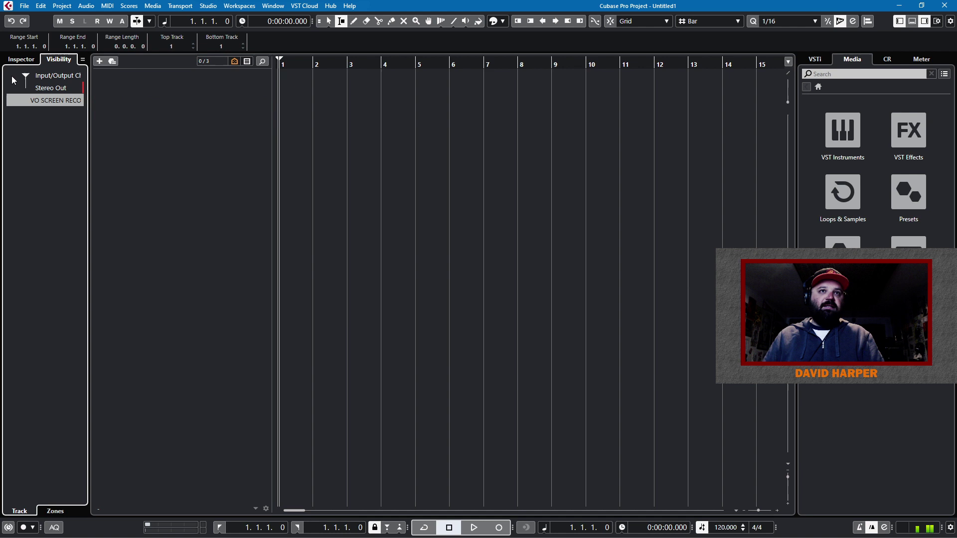
Step: Add a Marker track, a Tempo track and a Signature track
{"action": "right_click", "coordinate": [190, 125]}
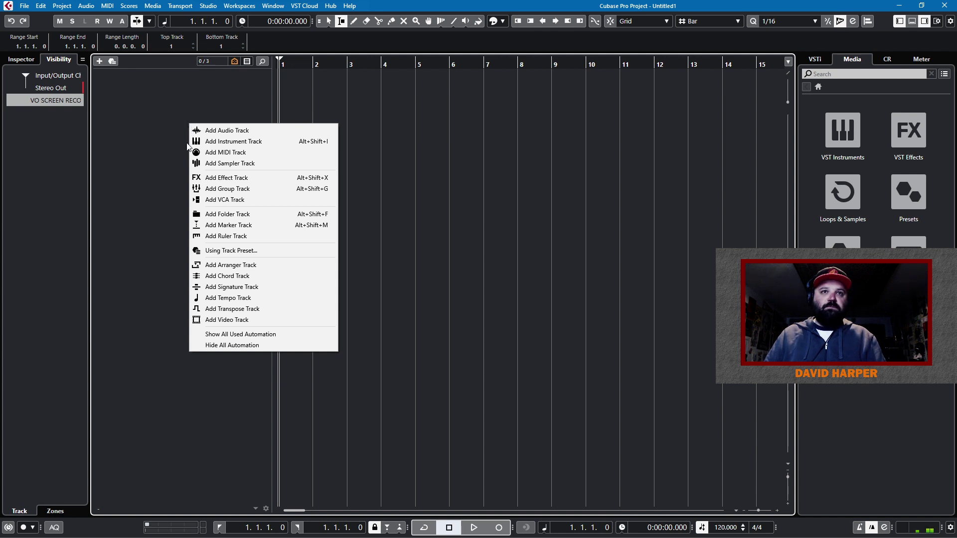
{"action": "left_click", "coordinate": [225, 226]}
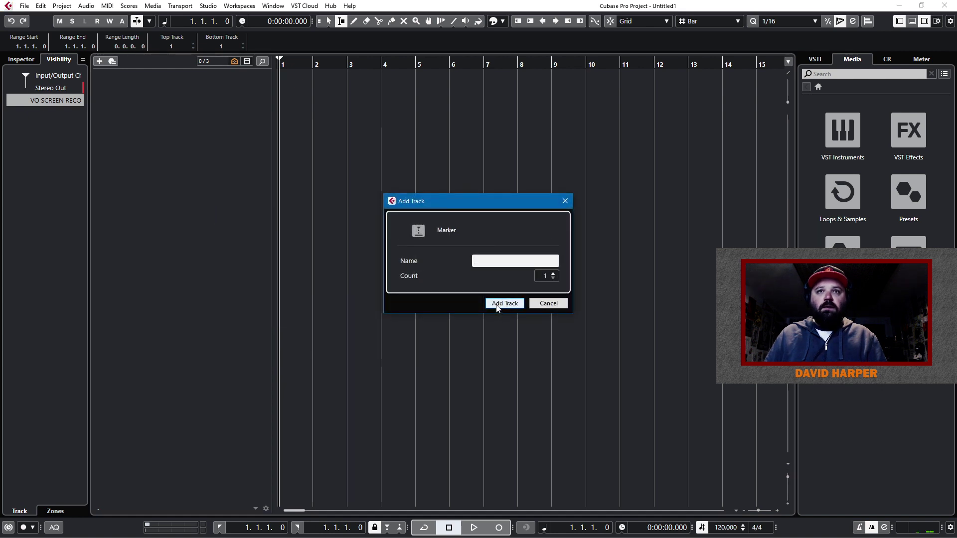
{"action": "type", "text": "Marker"}
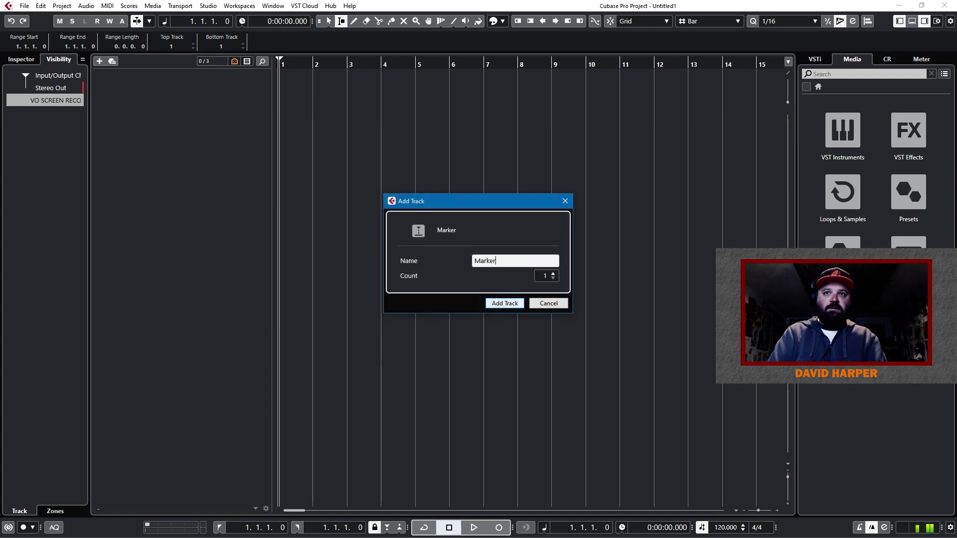
{"action": "left_click", "coordinate": [496, 304]}
{"action": "right_click", "coordinate": [186, 193]}
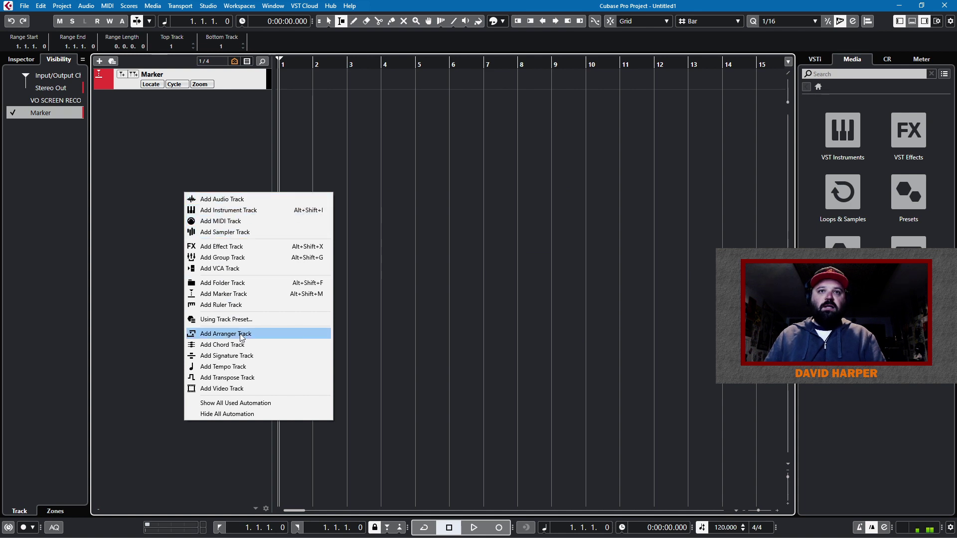
{"action": "left_click", "coordinate": [243, 367]}
{"action": "right_click", "coordinate": [191, 201]}
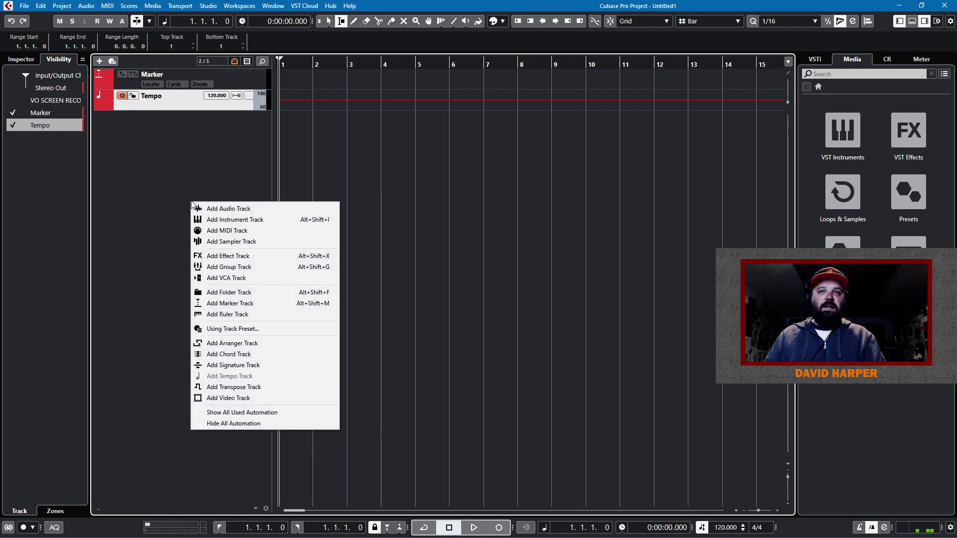
{"action": "left_click", "coordinate": [245, 367]}
Step: Move Signature between Marker and Tempo, then reset all three to the default colour
{"action": "left_click_drag", "start_coordinate": [245, 119], "coordinate": [248, 108]}
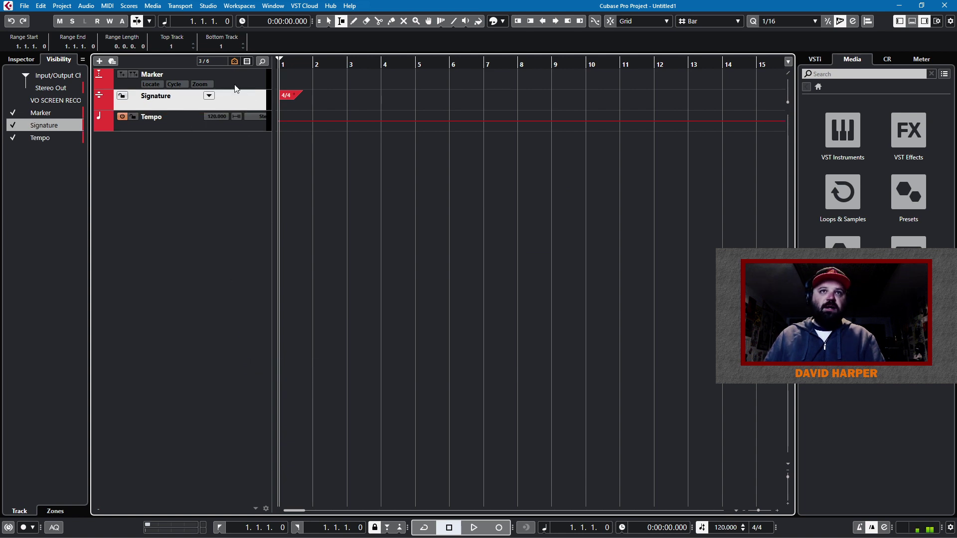
{"action": "left_click", "coordinate": [236, 88]}
{"action": "left_click", "coordinate": [199, 124], "text": "shift"}
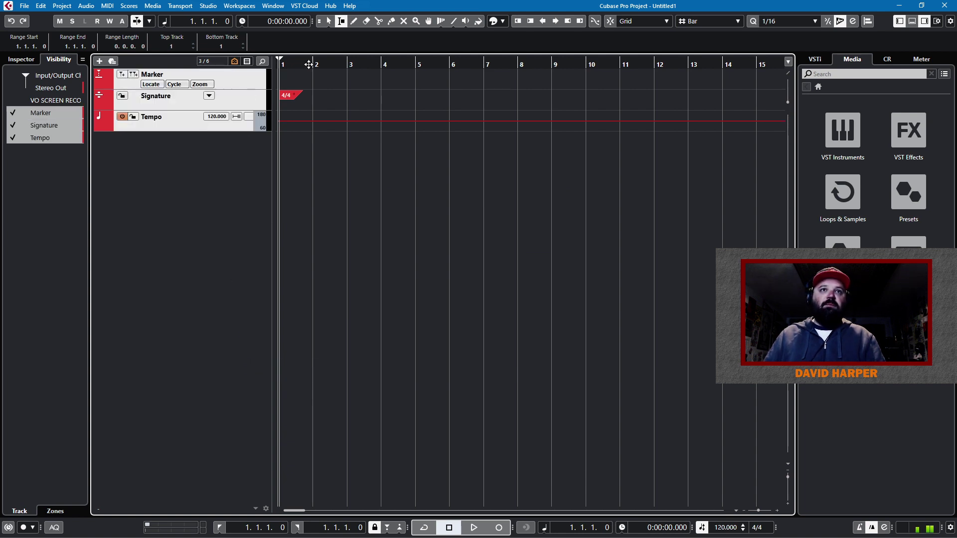
{"action": "left_click", "coordinate": [503, 21]}
{"action": "left_click", "coordinate": [557, 87]}
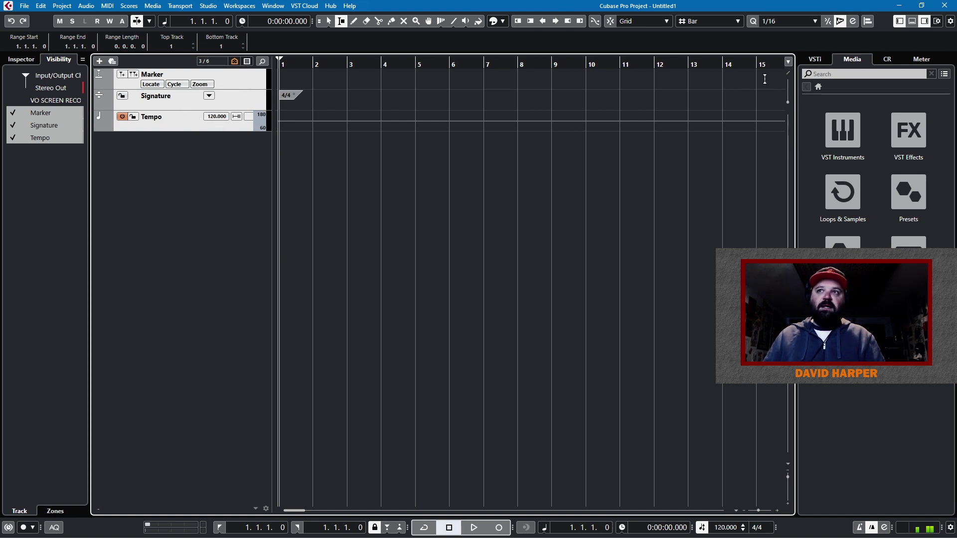
Step: Divide the track list, order Marker/Signature/Tempo on top, and shrink that zone to Marker
{"action": "left_click", "coordinate": [791, 78]}
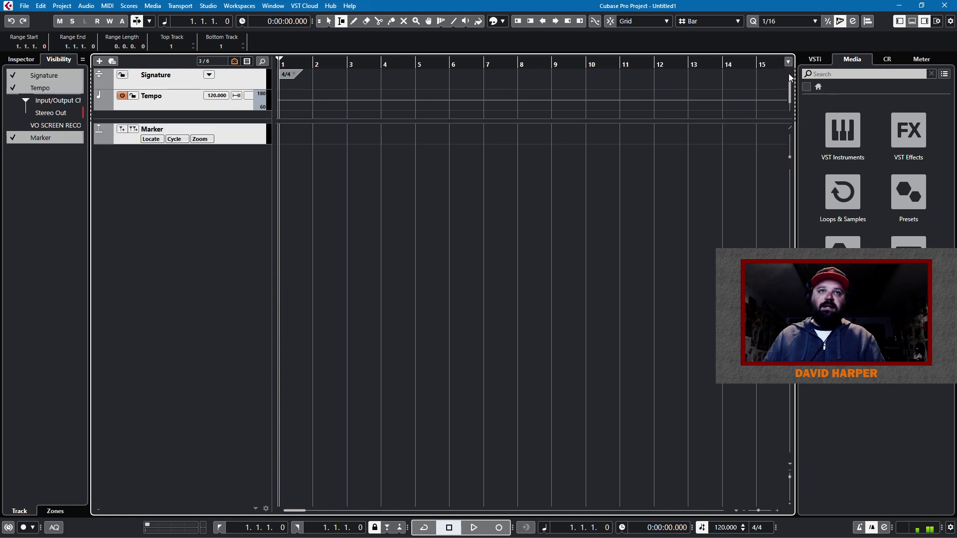
{"action": "left_click_drag", "start_coordinate": [253, 121], "coordinate": [253, 116]}
{"action": "scroll", "coordinate": [244, 107], "scroll_direction": "up", "scroll_amount": 1}
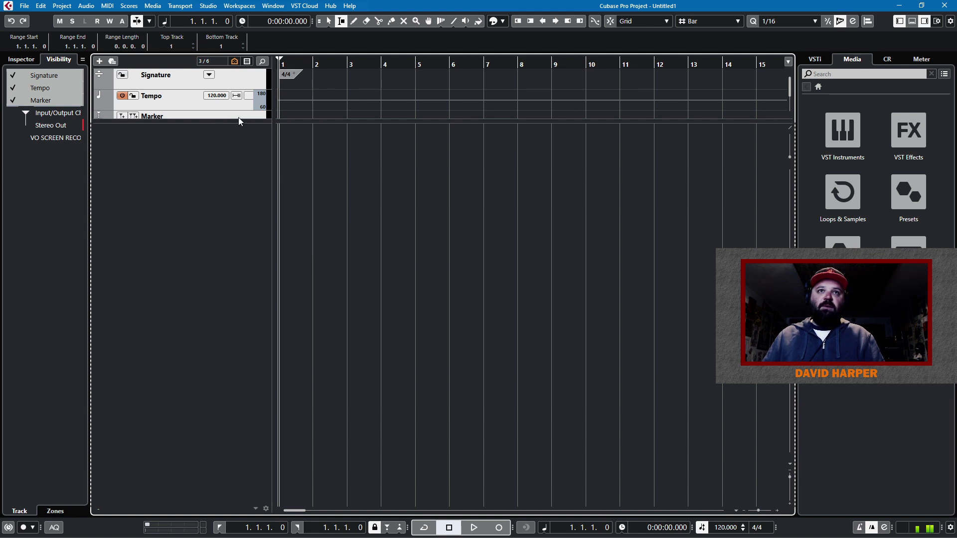
{"action": "left_click_drag", "start_coordinate": [246, 79], "coordinate": [241, 123]}
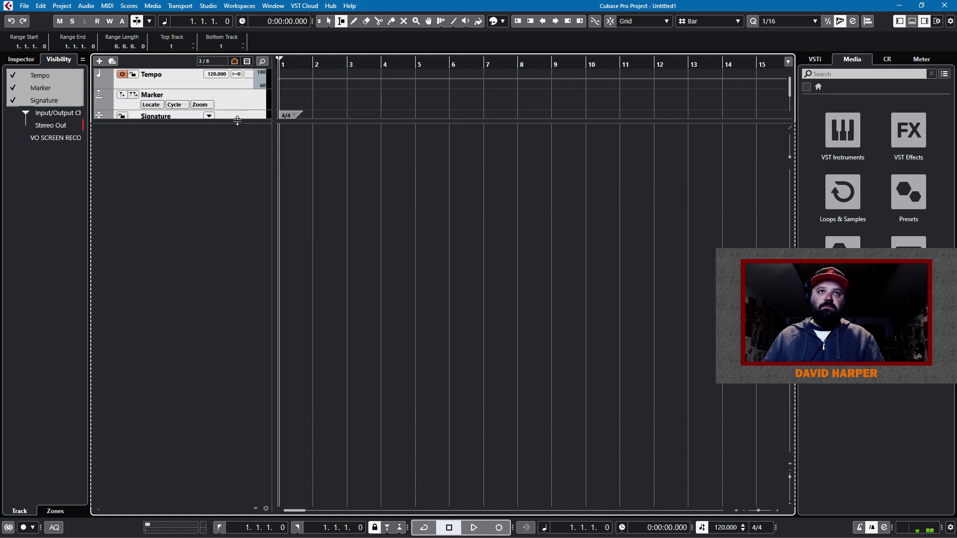
{"action": "mouse_move", "coordinate": [238, 80]}
{"action": "left_mouse_down"}
{"action": "mouse_move", "coordinate": [248, 119]}
{"action": "mouse_move", "coordinate": [247, 92]}
{"action": "left_mouse_up"}
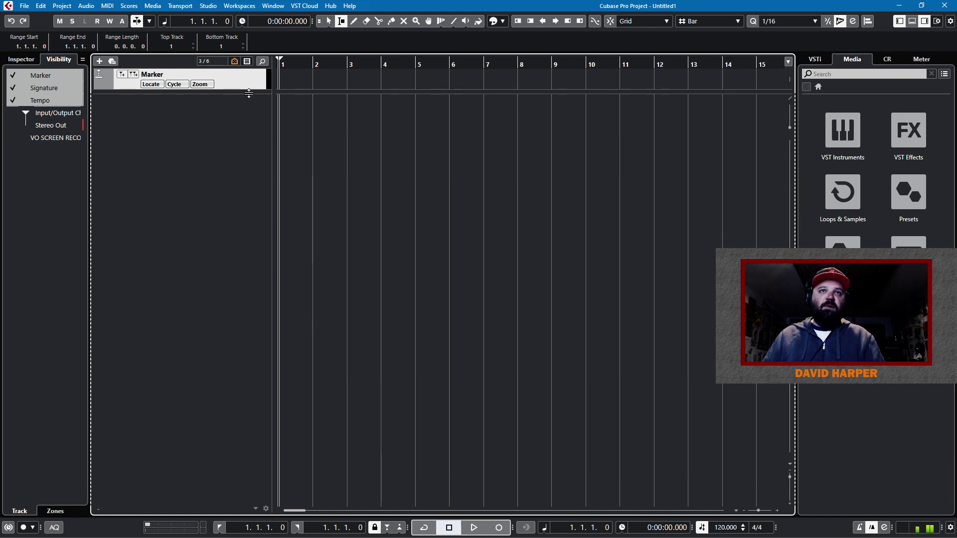
{"action": "left_click_drag", "start_coordinate": [249, 93], "coordinate": [245, 132]}
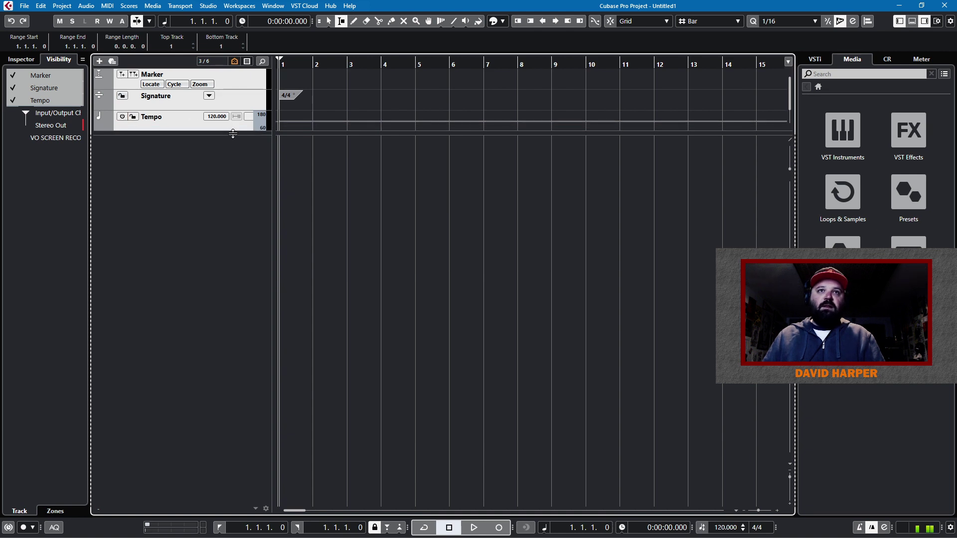
{"action": "left_click_drag", "start_coordinate": [232, 134], "coordinate": [230, 92]}
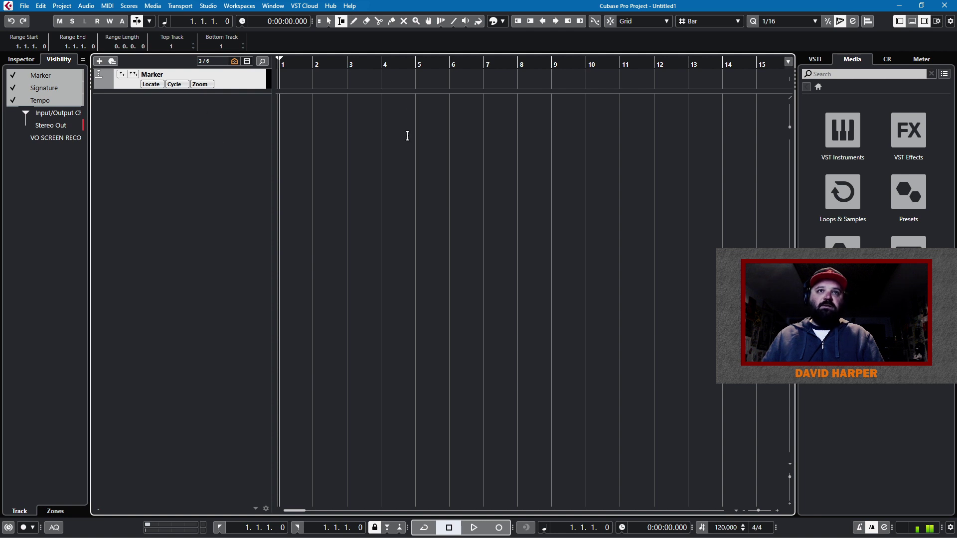
Step: Insert a marker at bar 1 and return the cursor to the project start
{"action": "left_click", "coordinate": [290, 83]}
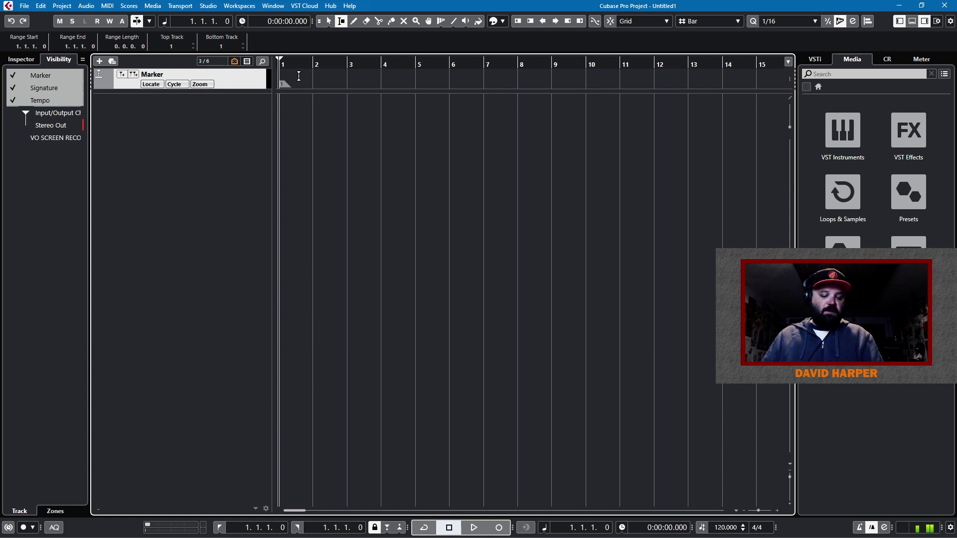
{"action": "left_click_drag", "start_coordinate": [639, 65], "coordinate": [639, 62]}
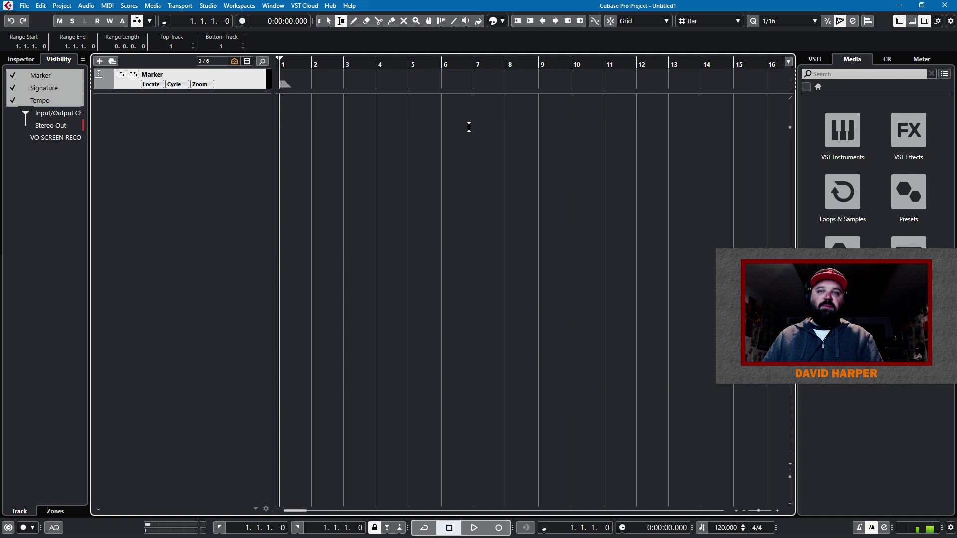
{"action": "left_click", "coordinate": [645, 64]}
{"action": "key", "text": "Home"}
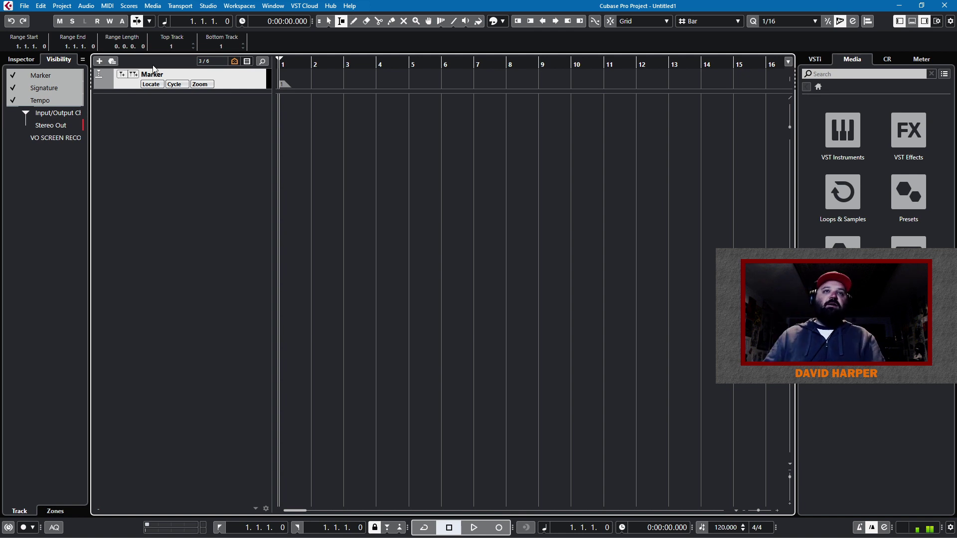
{"action": "mouse_move", "coordinate": [173, 92]}
{"action": "left_mouse_down"}
{"action": "mouse_move", "coordinate": [176, 136]}
{"action": "mouse_move", "coordinate": [176, 94]}
{"action": "left_mouse_up"}
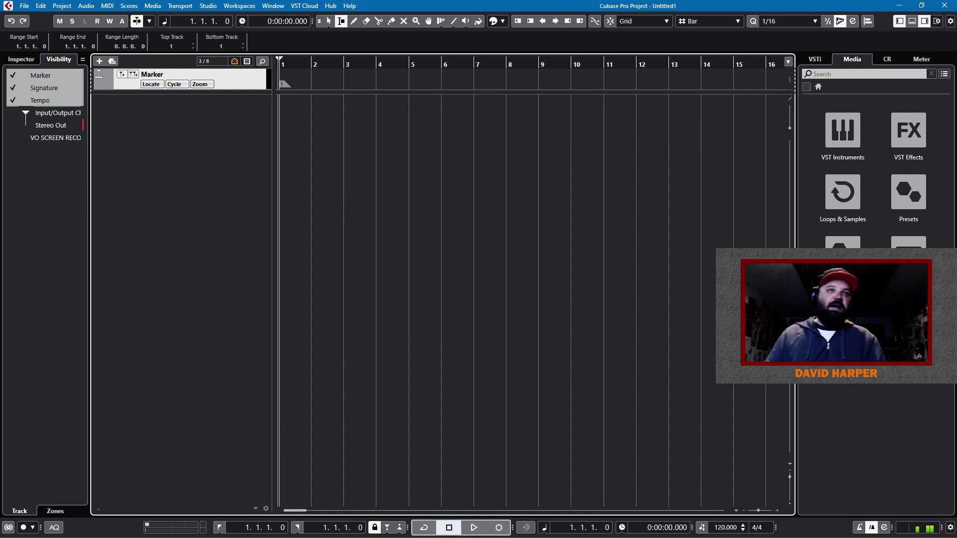
Step: Add six stereo group tracks, created inside a new Group Tracks folder
{"action": "right_click", "coordinate": [204, 132]}
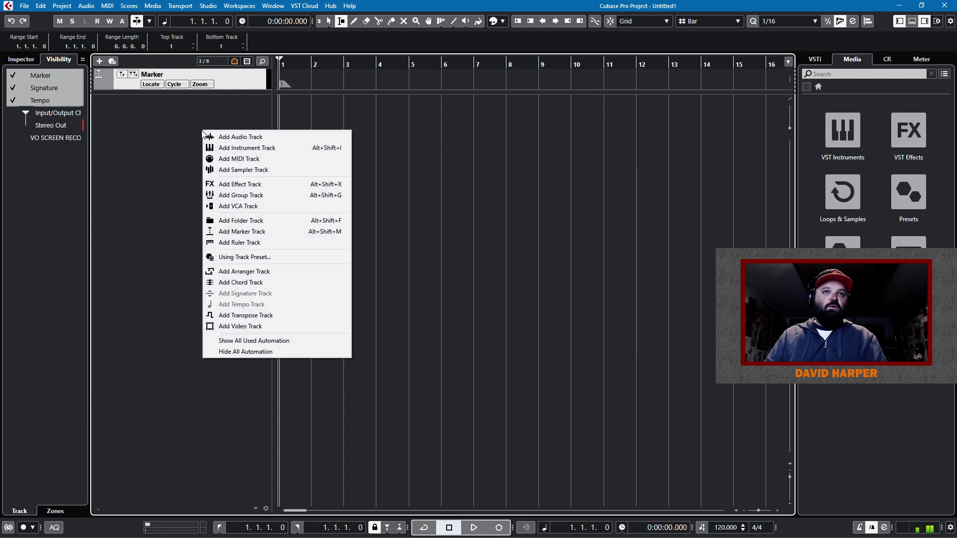
{"action": "left_click", "coordinate": [244, 196]}
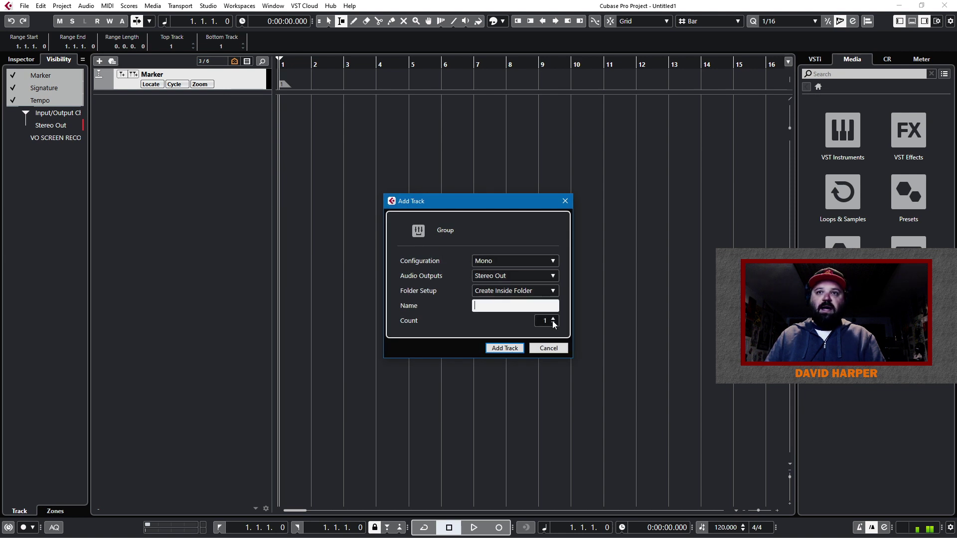
{"action": "left_click", "coordinate": [553, 318]}
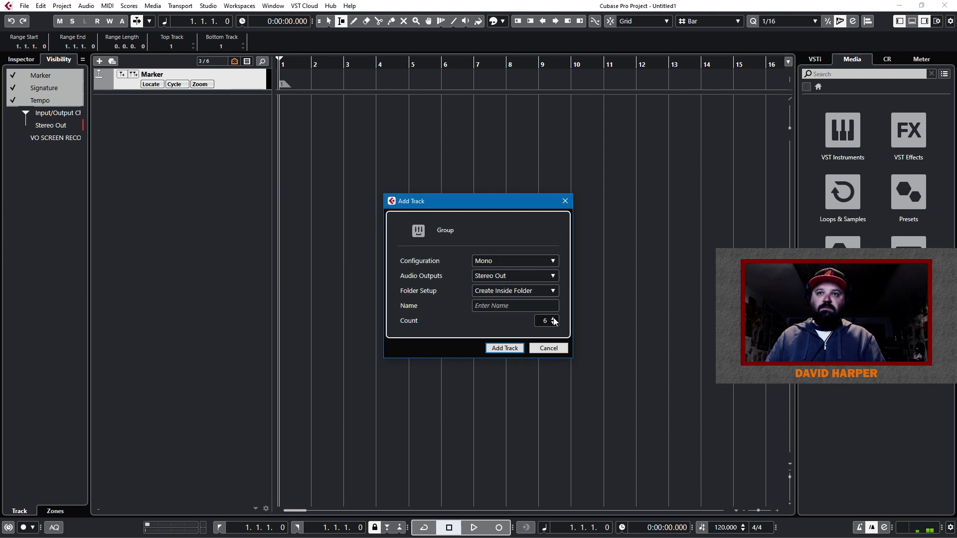
{"action": "left_click", "coordinate": [486, 262]}
{"action": "left_click", "coordinate": [498, 286]}
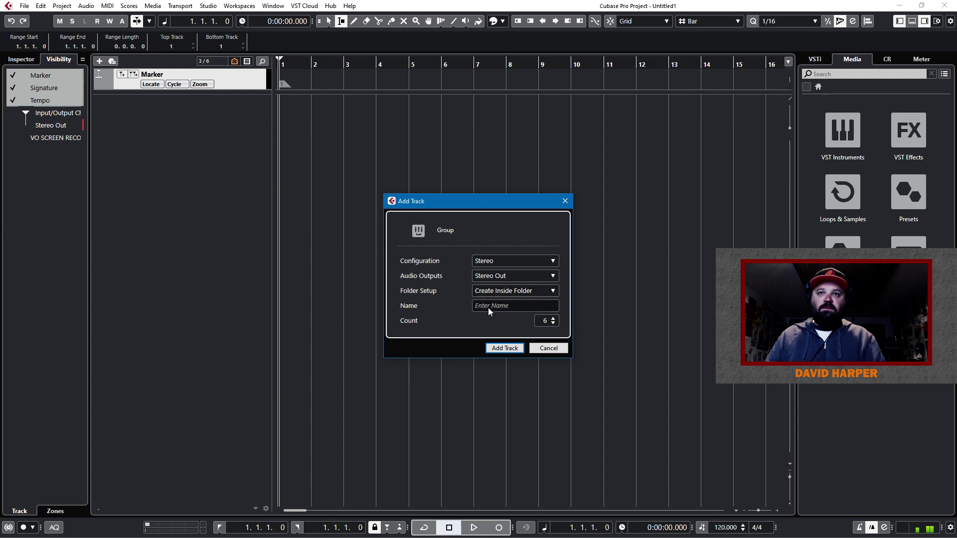
{"action": "left_click", "coordinate": [501, 348]}
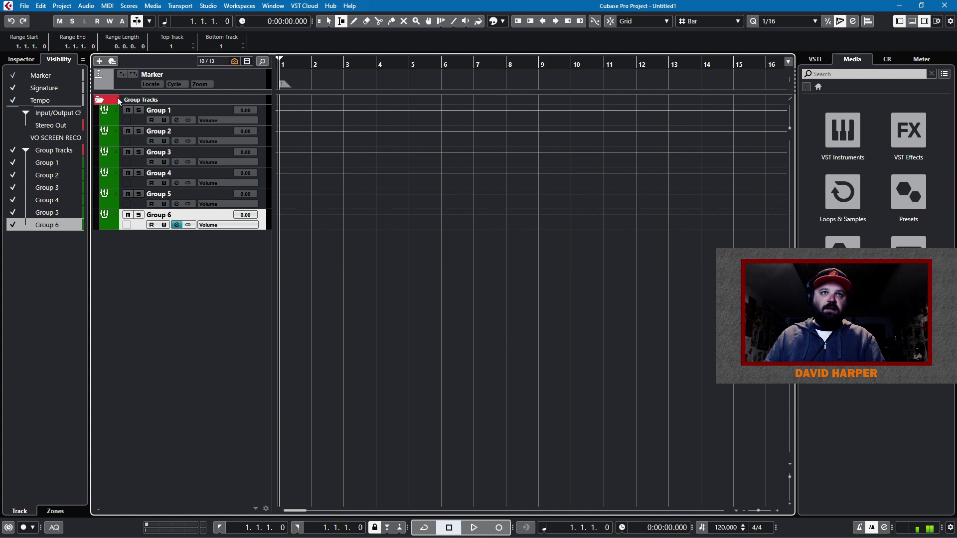
Step: Rename the Group 6 track to MIXBUS
{"action": "left_click", "coordinate": [157, 99]}
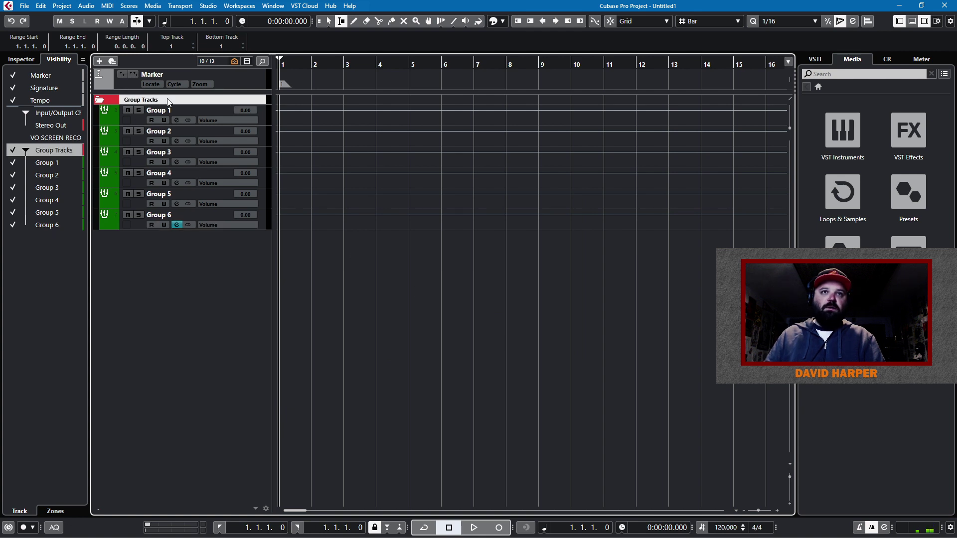
{"action": "left_click", "coordinate": [504, 21]}
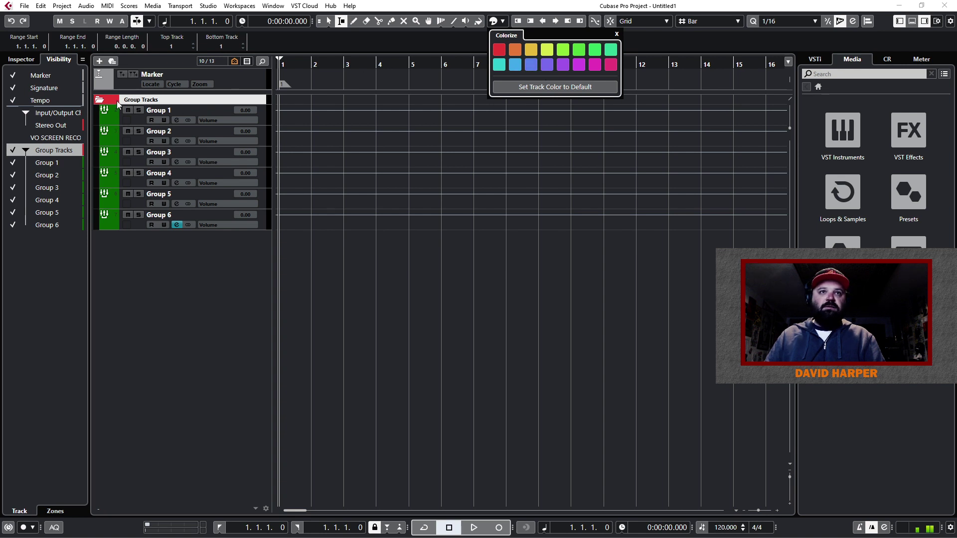
{"action": "left_click", "coordinate": [169, 100]}
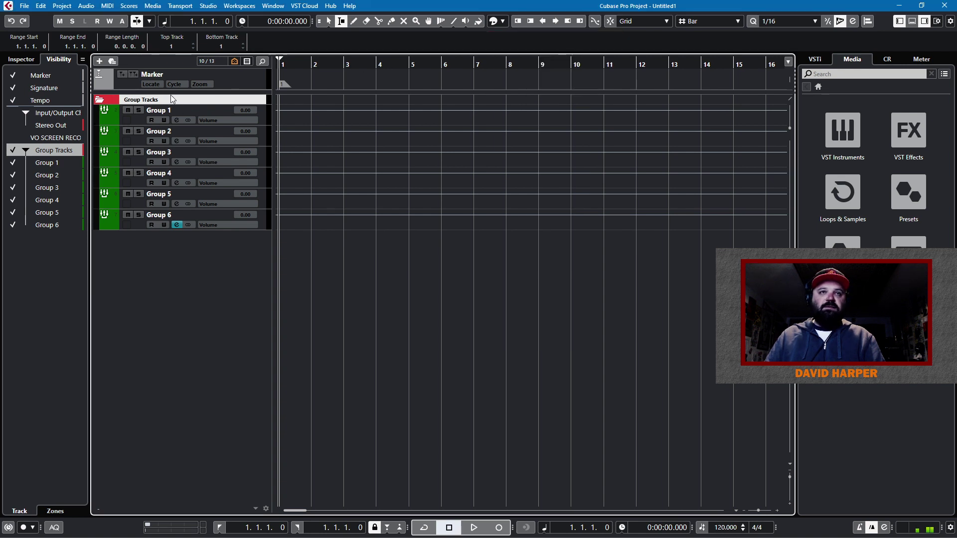
{"action": "left_click", "coordinate": [192, 117]}
{"action": "double_click", "coordinate": [166, 214]}
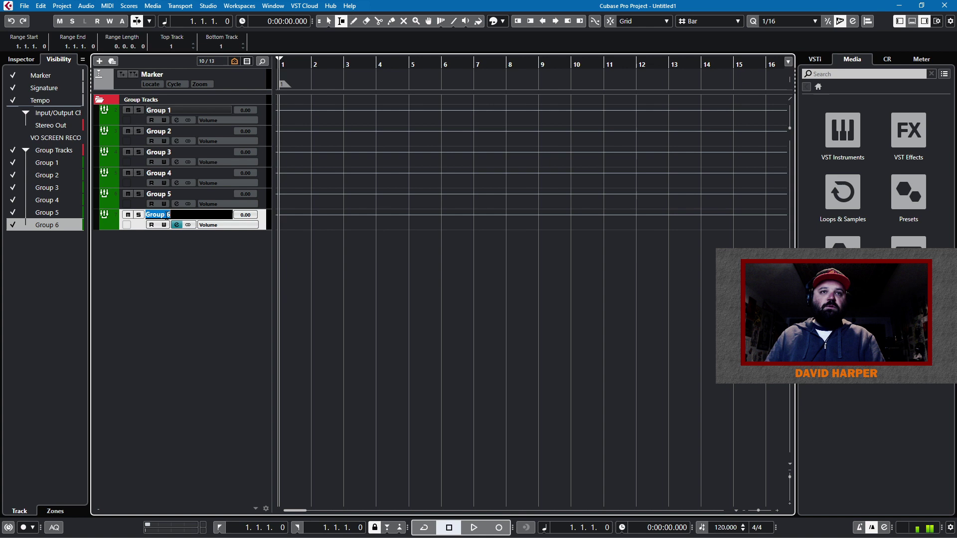
{"action": "type", "text": "MIXBUS"}
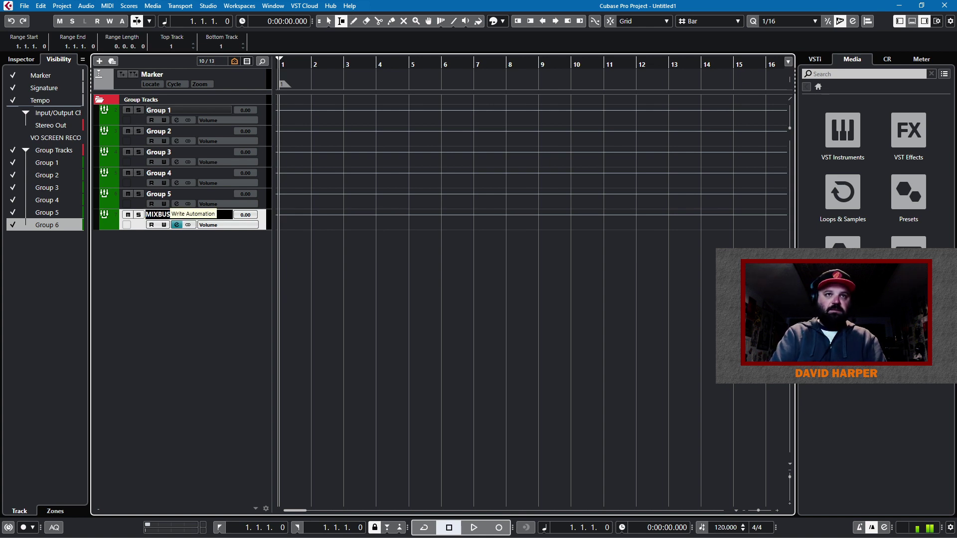
Step: Rename Groups 1–5 to DRUMS, BASS, GUITARS, VOX and KEYS/SYNTH
{"action": "double_click", "coordinate": [156, 110]}
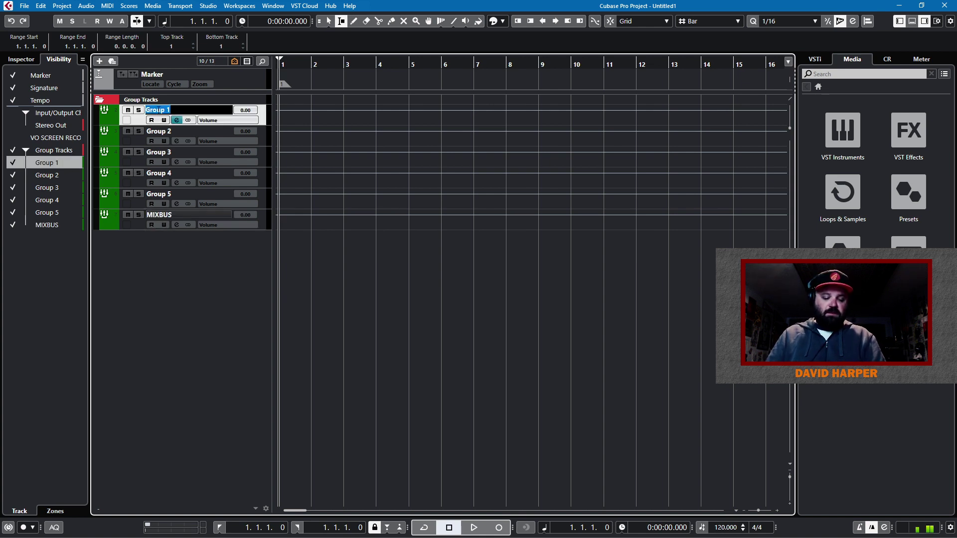
{"action": "type", "text": "DRUM"}
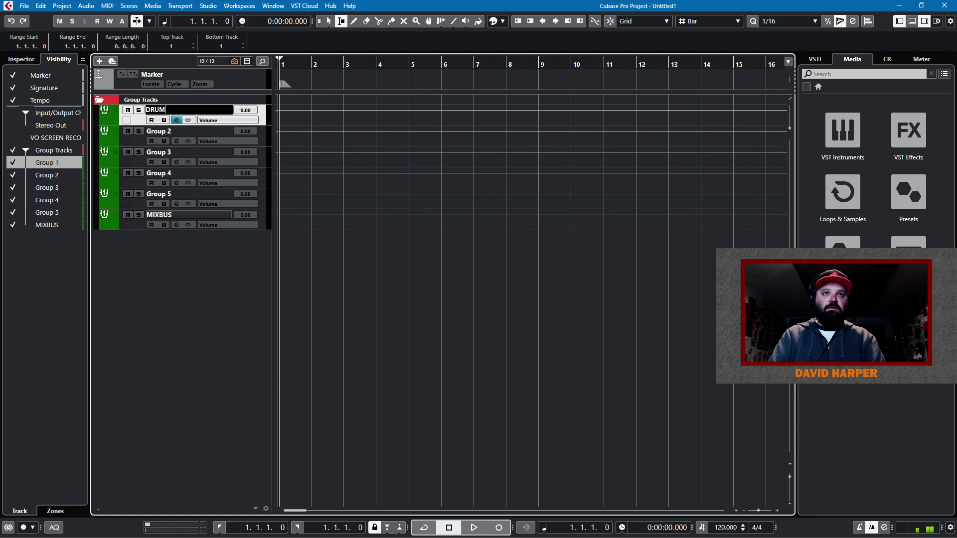
{"action": "type", "text": "S"}
{"action": "key", "text": "Tab"}
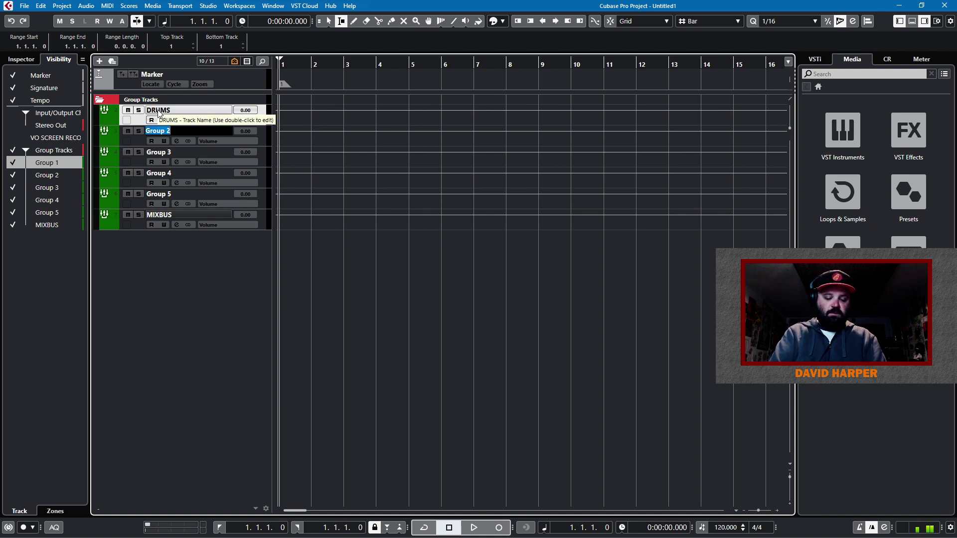
{"action": "type", "text": "BASS"}
{"action": "key", "text": "Tab"}
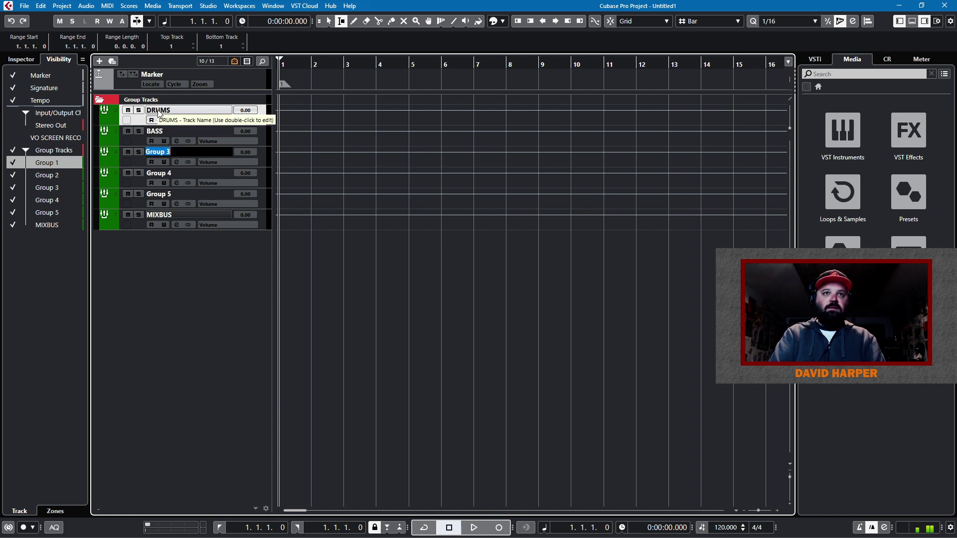
{"action": "type", "text": "GUITARS"}
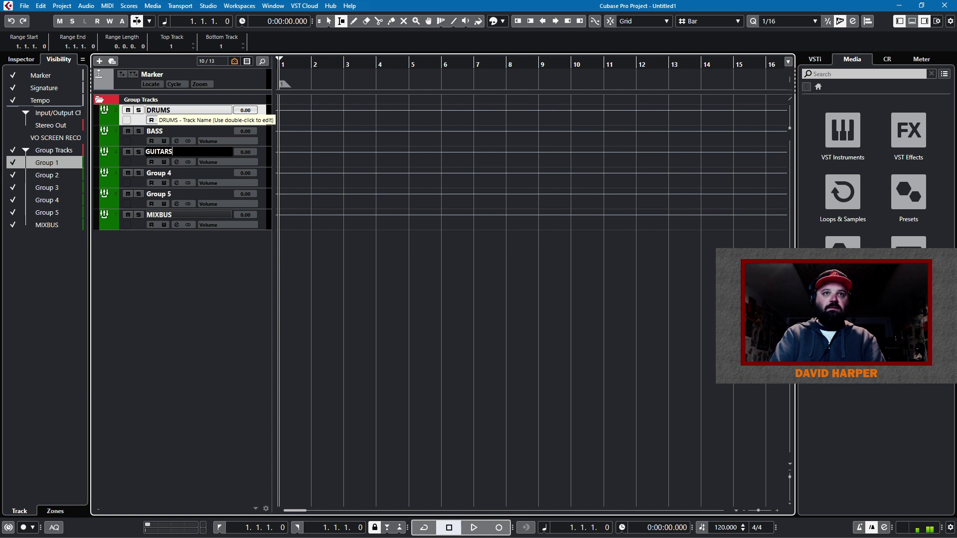
{"action": "key", "text": "Tab"}
{"action": "type", "text": "VOX"}
{"action": "key", "text": "Tab"}
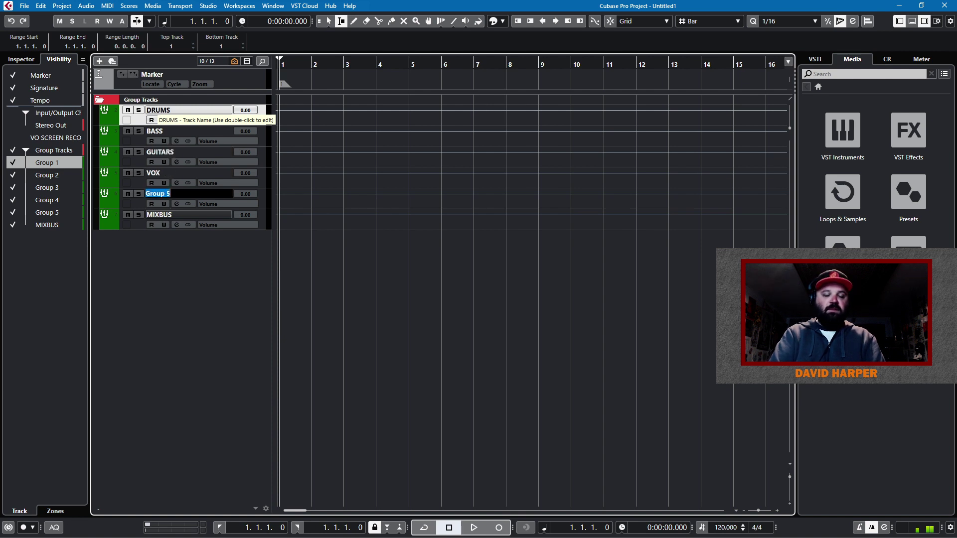
{"action": "type", "text": "KEYS/S"}
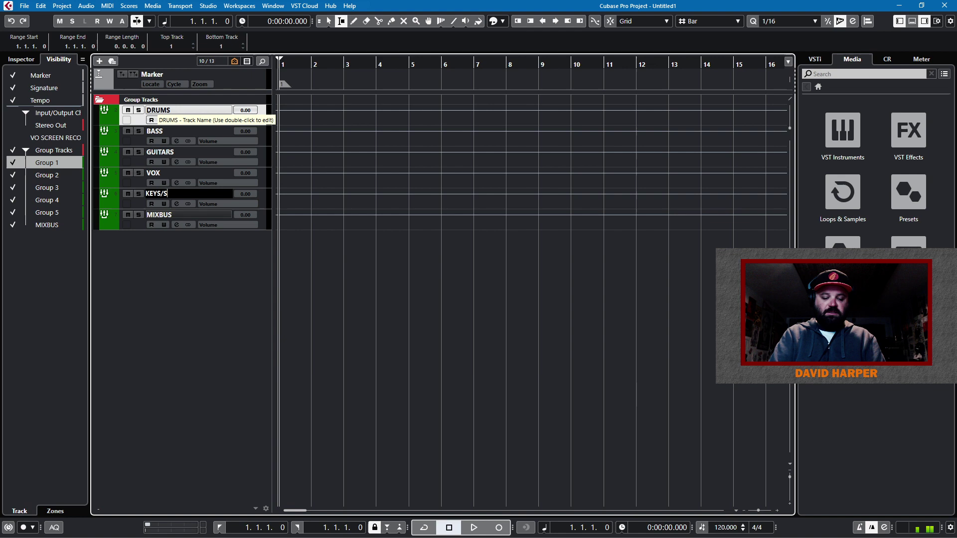
{"action": "type", "text": "YNTH"}
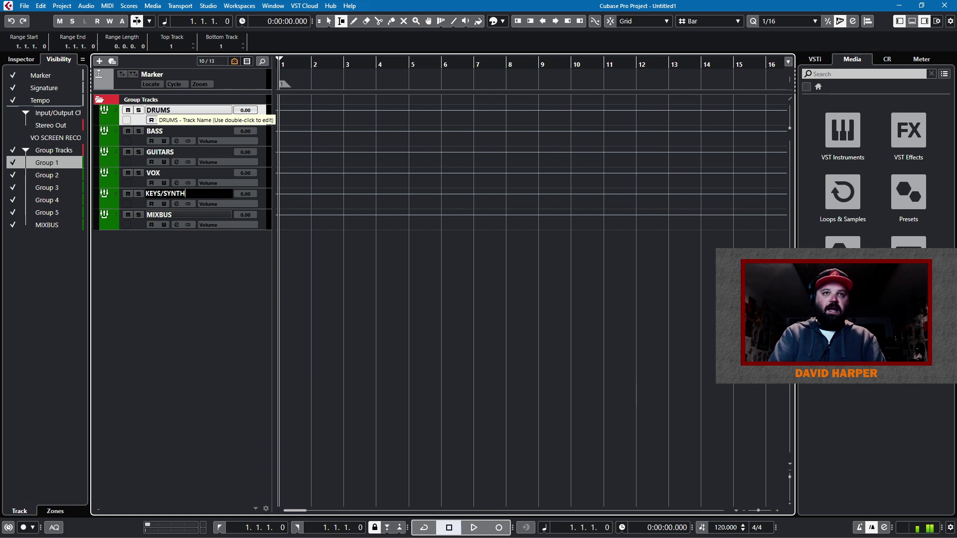
Step: Add a MISC group track outputting to MIXBUS and move it just above MIXBUS
{"action": "right_click", "coordinate": [178, 294]}
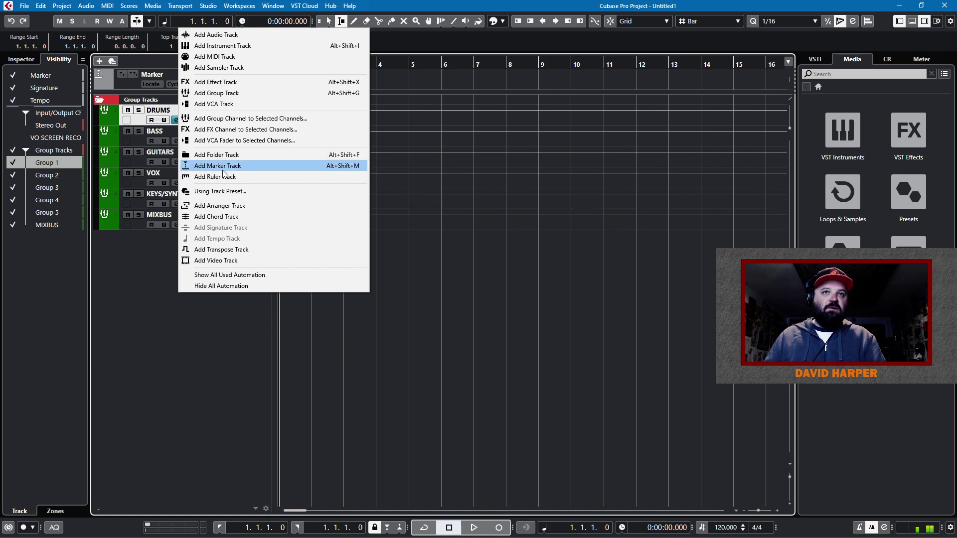
{"action": "left_click", "coordinate": [218, 93]}
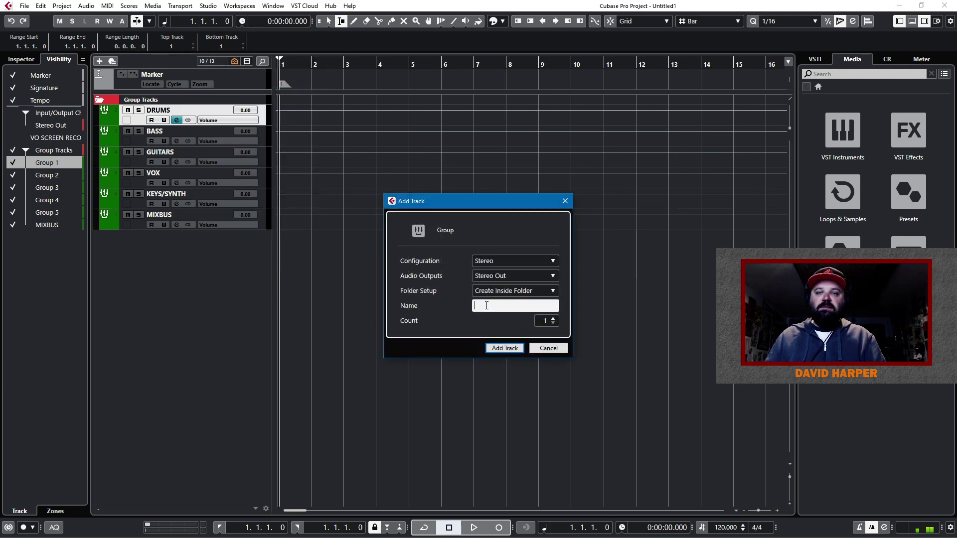
{"action": "left_click", "coordinate": [506, 276]}
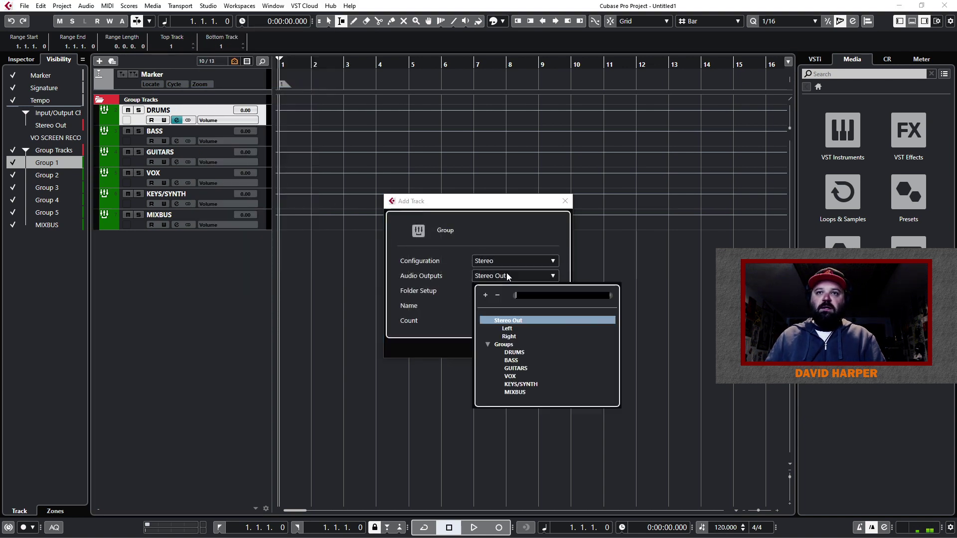
{"action": "left_click", "coordinate": [519, 392]}
{"action": "left_click", "coordinate": [494, 303]}
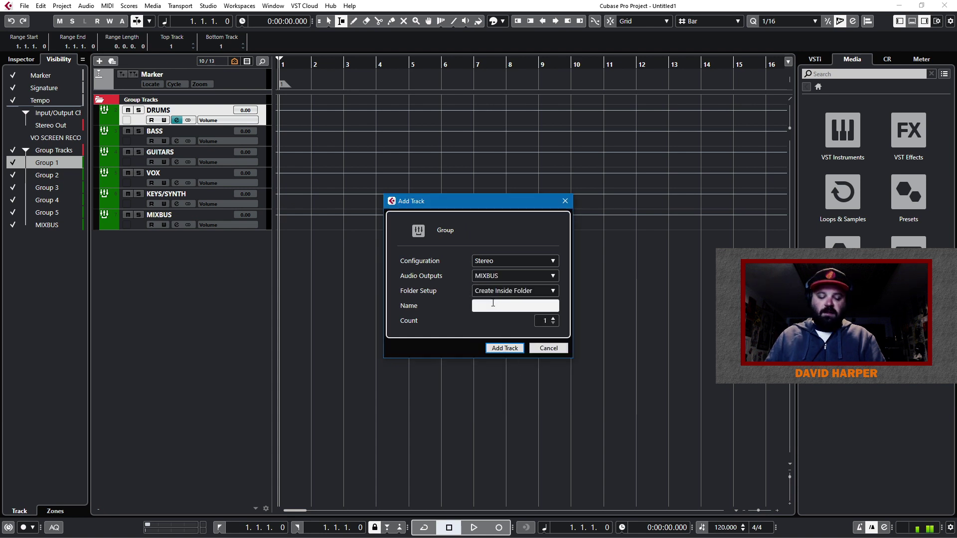
{"action": "key", "text": "Return"}
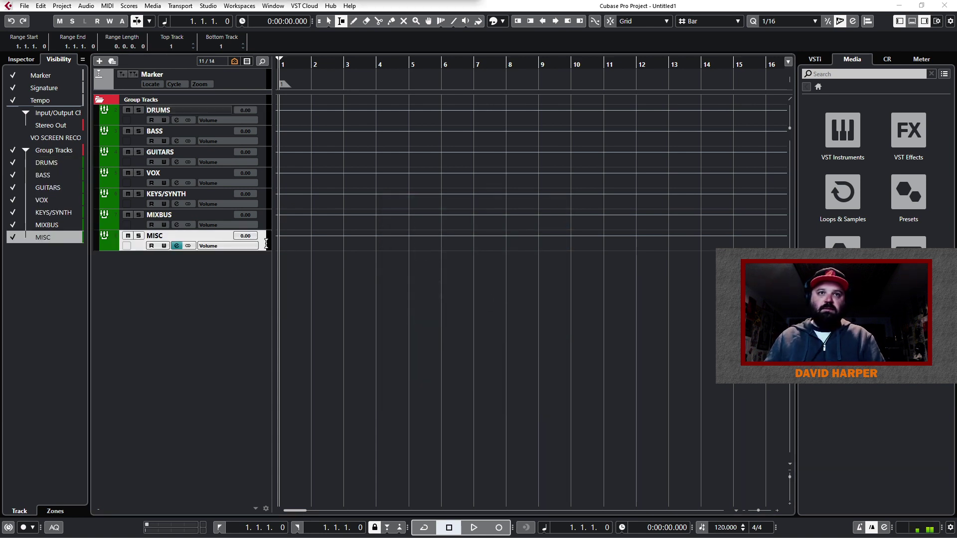
{"action": "left_click_drag", "start_coordinate": [259, 241], "coordinate": [261, 212]}
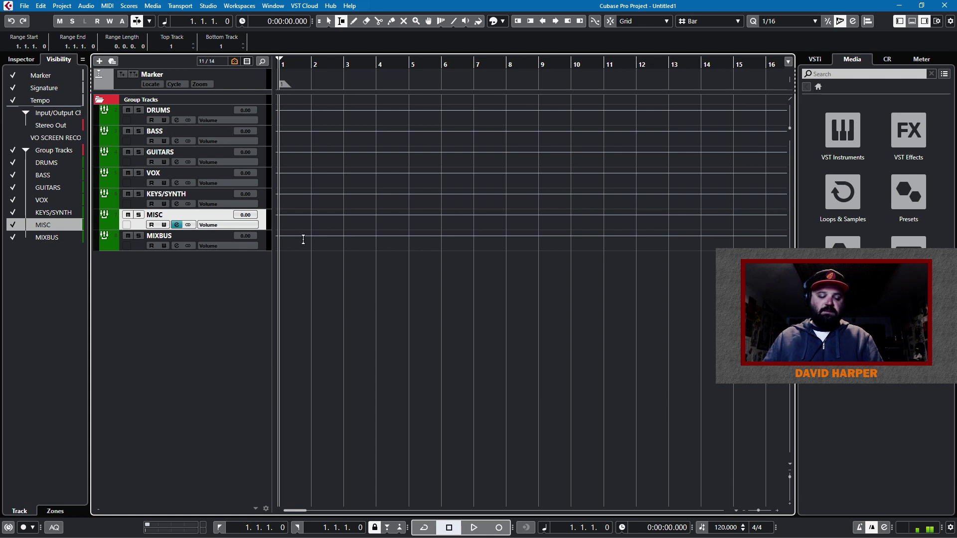
Step: With Q-Link on, set the output of the DRUMS through MISC group channels to MIXBUS
{"action": "key", "text": "F3"}
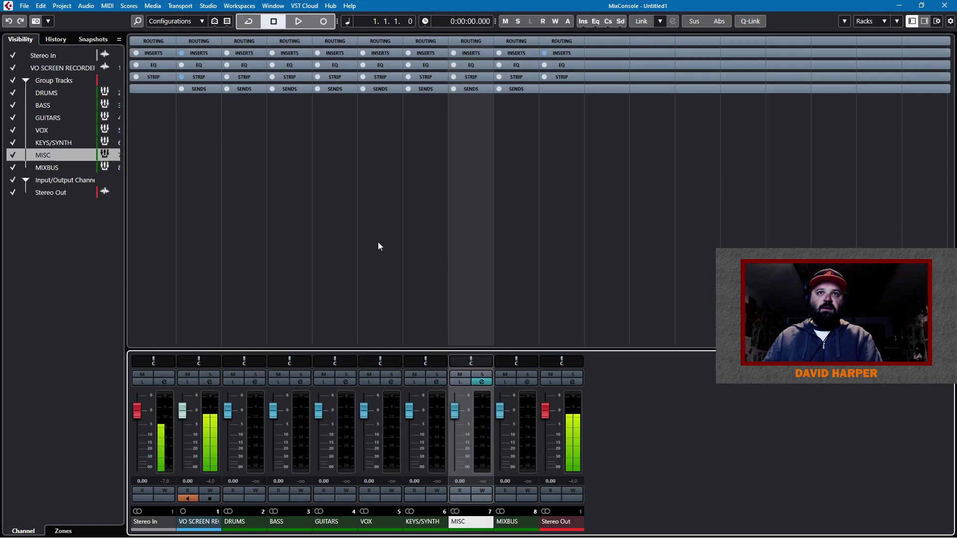
{"action": "left_click", "coordinate": [754, 23]}
{"action": "left_click", "coordinate": [249, 216]}
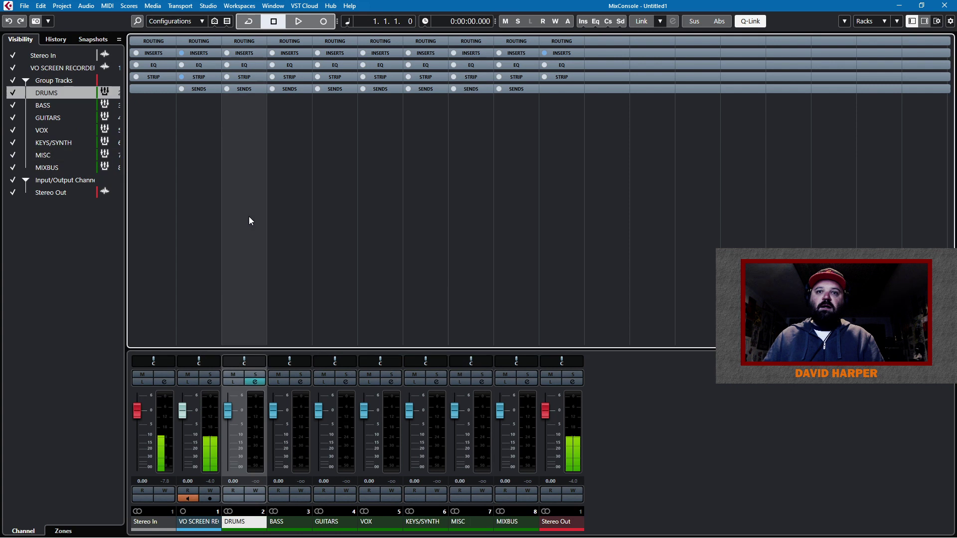
{"action": "left_click", "coordinate": [470, 232], "text": "shift"}
{"action": "left_click", "coordinate": [250, 42]}
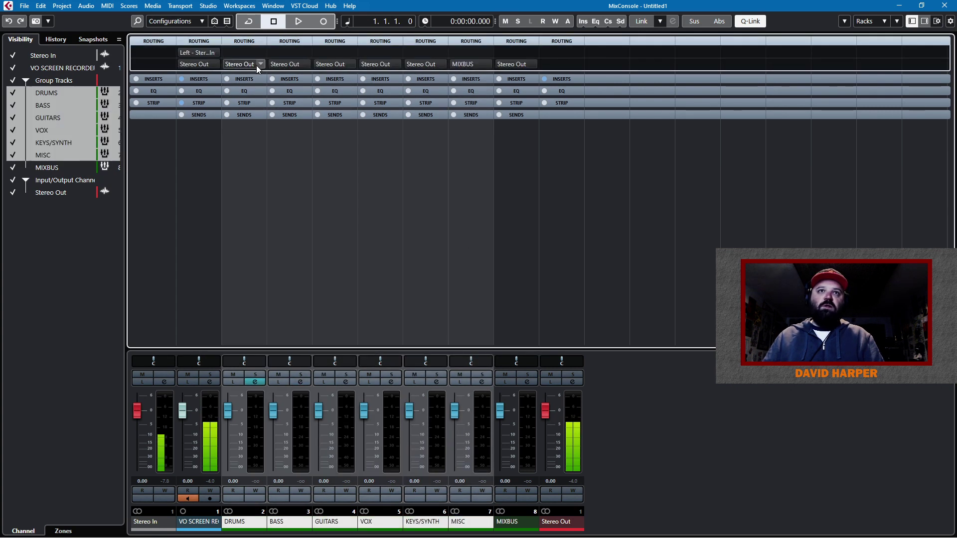
{"action": "left_click", "coordinate": [256, 65]}
{"action": "left_click", "coordinate": [267, 169]}
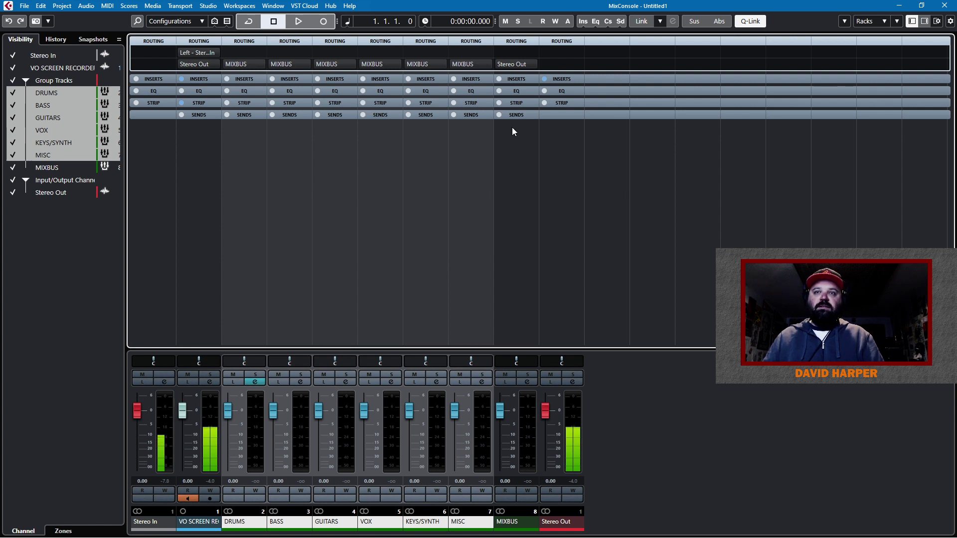
Step: Check the MIXBUS and Stereo Out channel routing, then close the MixConsole
{"action": "left_click", "coordinate": [508, 233]}
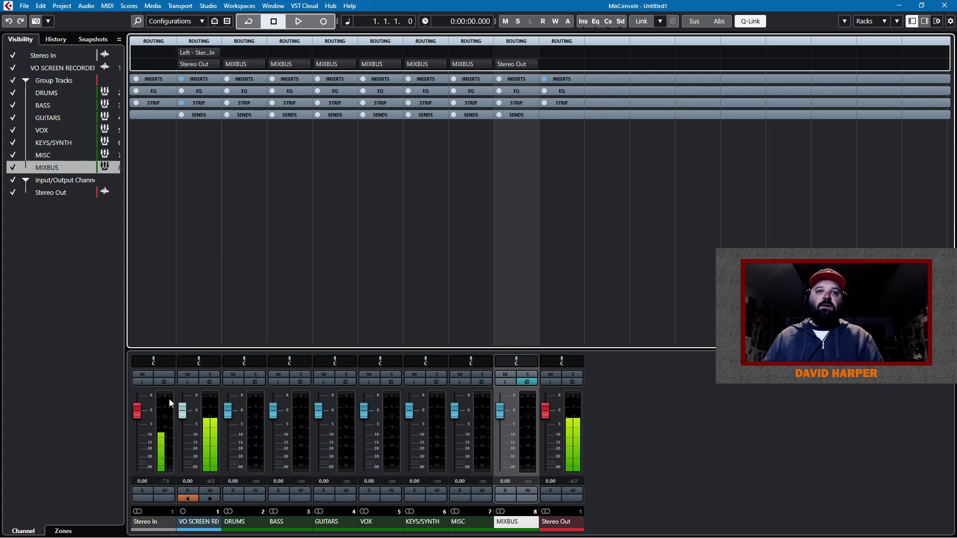
{"action": "left_click", "coordinate": [197, 291]}
{"action": "left_click", "coordinate": [554, 262]}
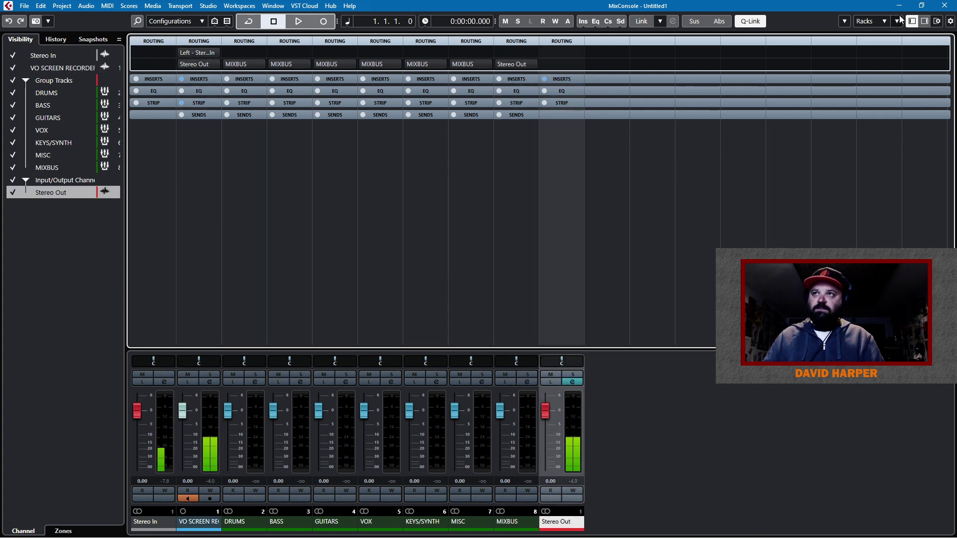
{"action": "left_click", "coordinate": [944, 6]}
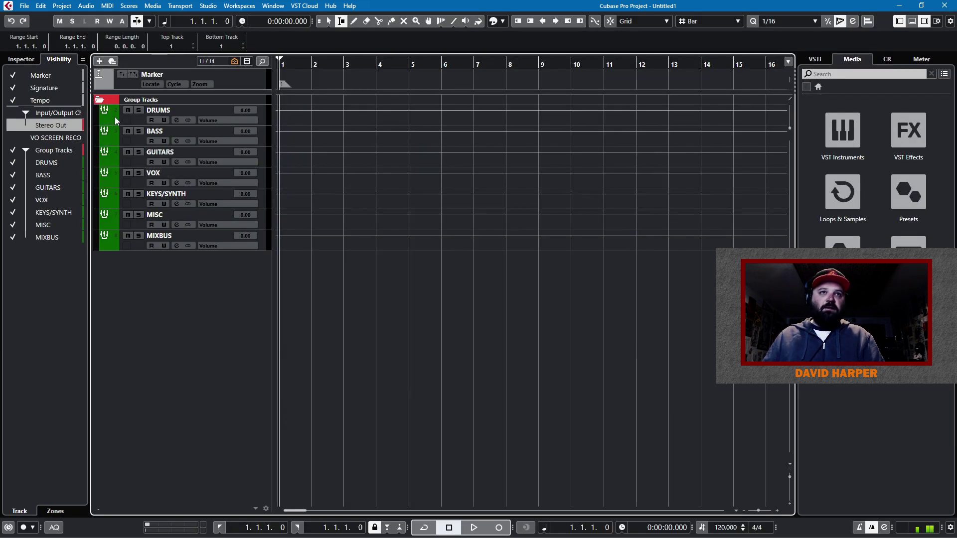
{"action": "left_click", "coordinate": [141, 102]}
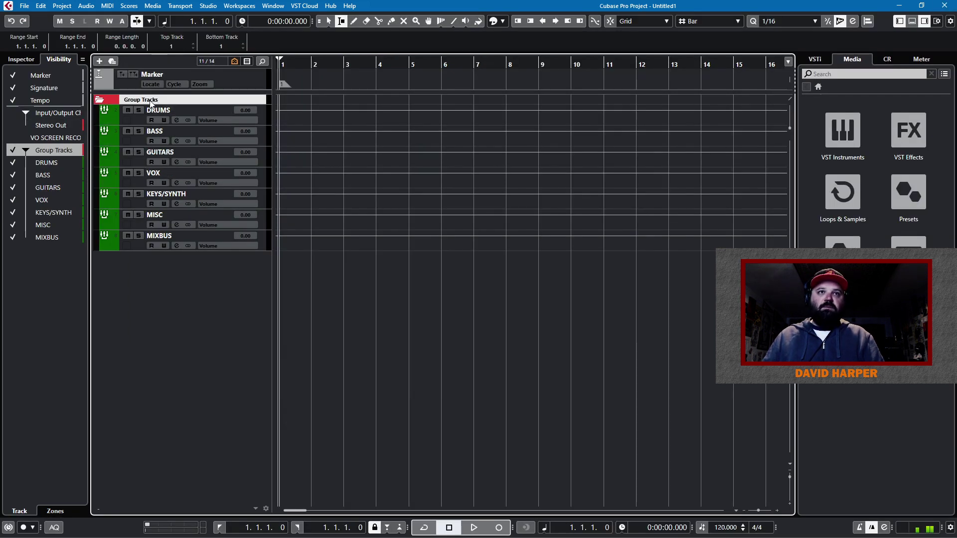
{"action": "left_click", "coordinate": [507, 22]}
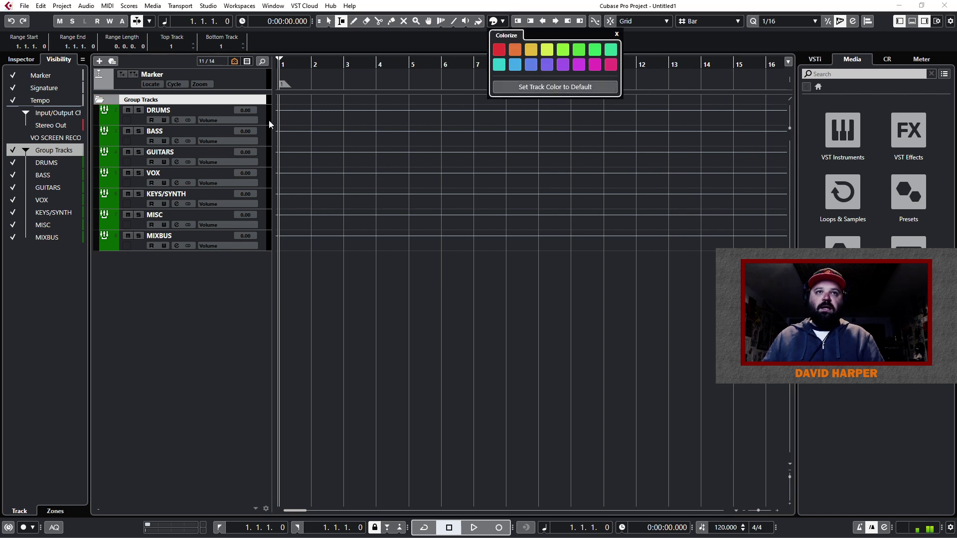
{"action": "left_click", "coordinate": [105, 119]}
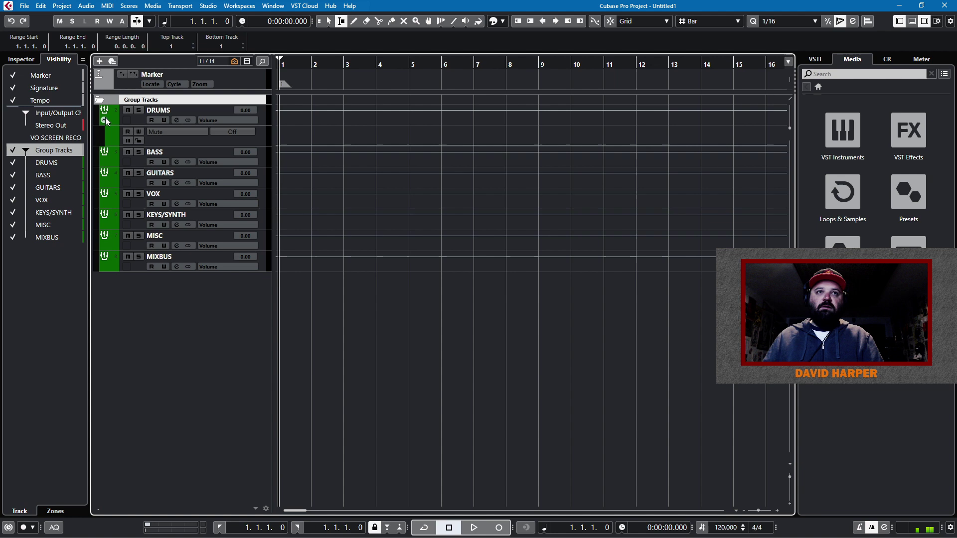
{"action": "left_click", "coordinate": [106, 119]}
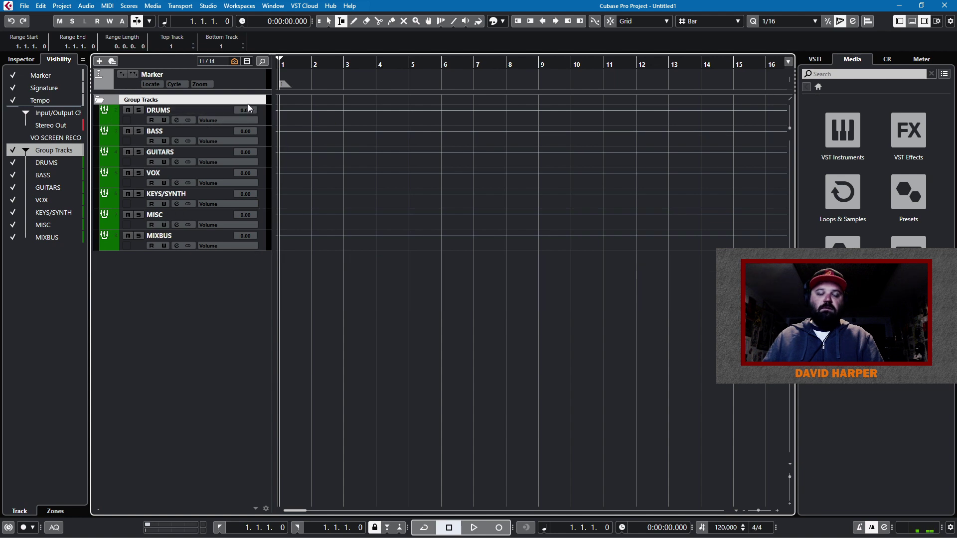
Step: Colour the DRUMS channel red, BASS blue and GUITARS green in the MixConsole
{"action": "key", "text": "F3"}
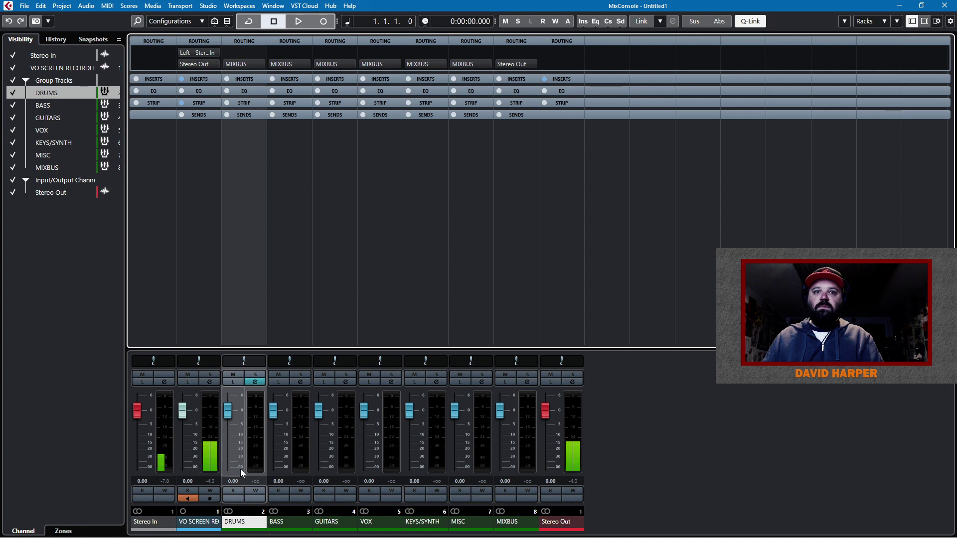
{"action": "left_click", "coordinate": [244, 530]}
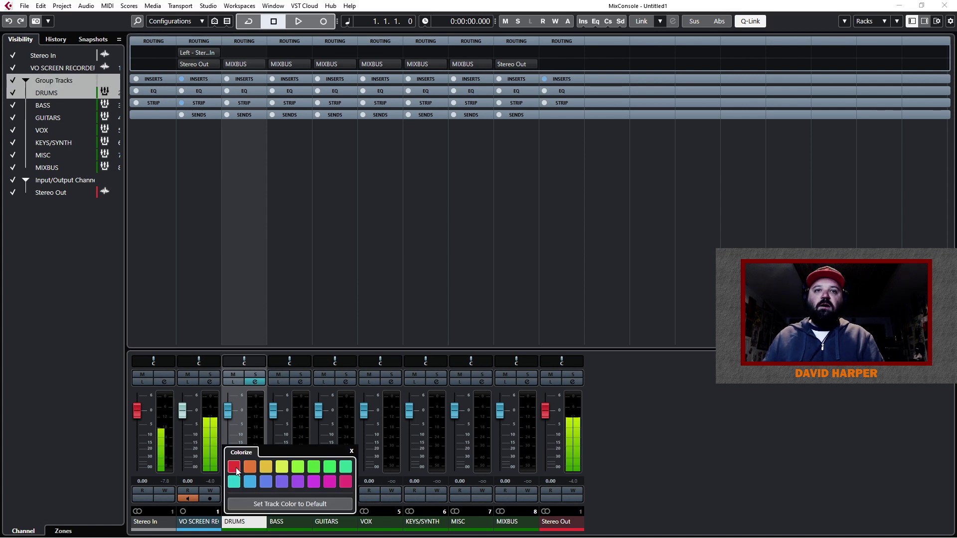
{"action": "left_click", "coordinate": [235, 468]}
{"action": "left_click", "coordinate": [289, 521]}
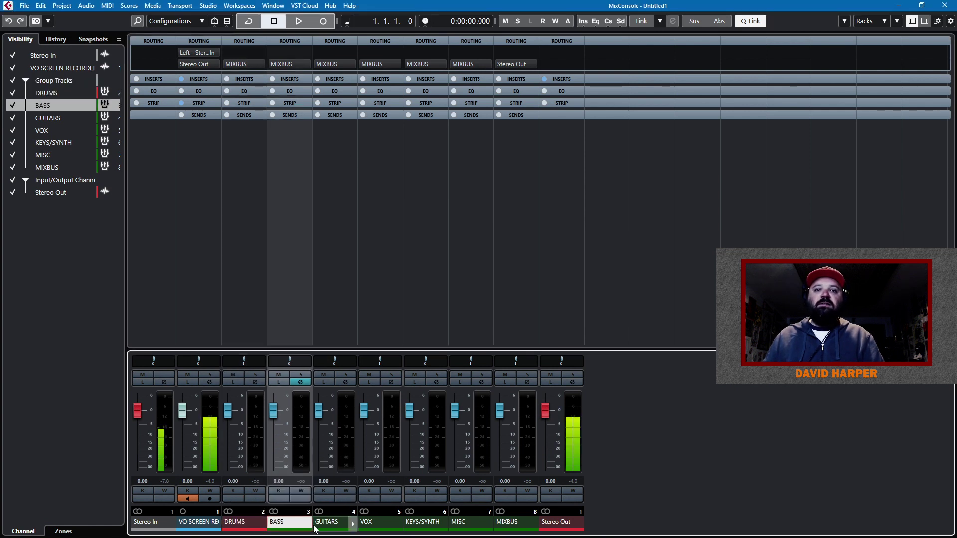
{"action": "left_click", "coordinate": [310, 530]}
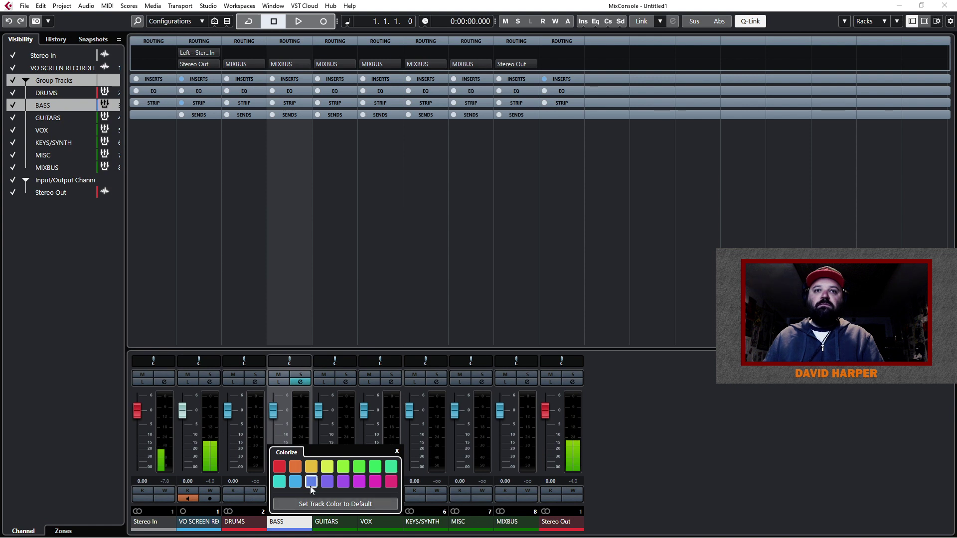
{"action": "left_click", "coordinate": [311, 481]}
{"action": "left_click", "coordinate": [329, 522]}
{"action": "left_click", "coordinate": [353, 528]}
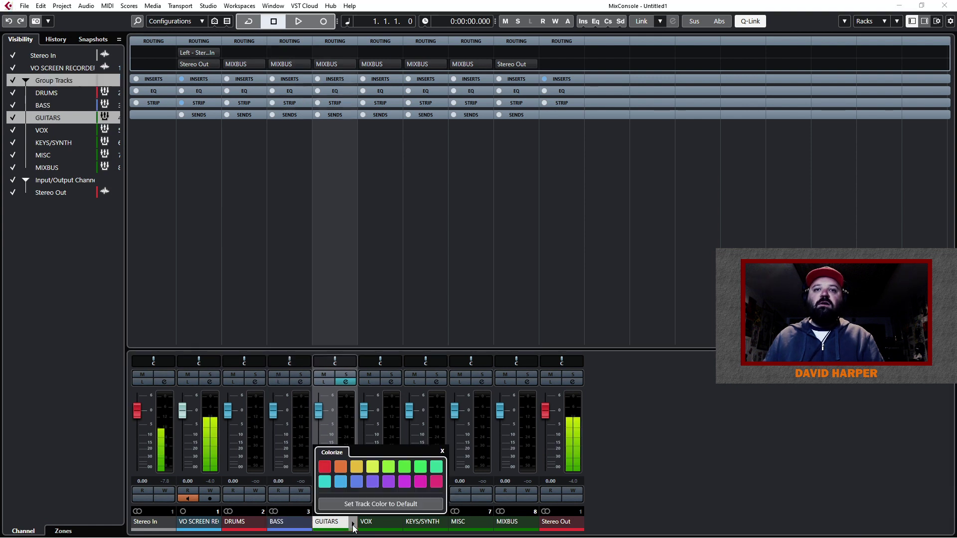
{"action": "left_click", "coordinate": [390, 470]}
Step: Colour the VOX channel violet and the KEYS/SYNTH channel magenta
{"action": "left_click", "coordinate": [380, 525]}
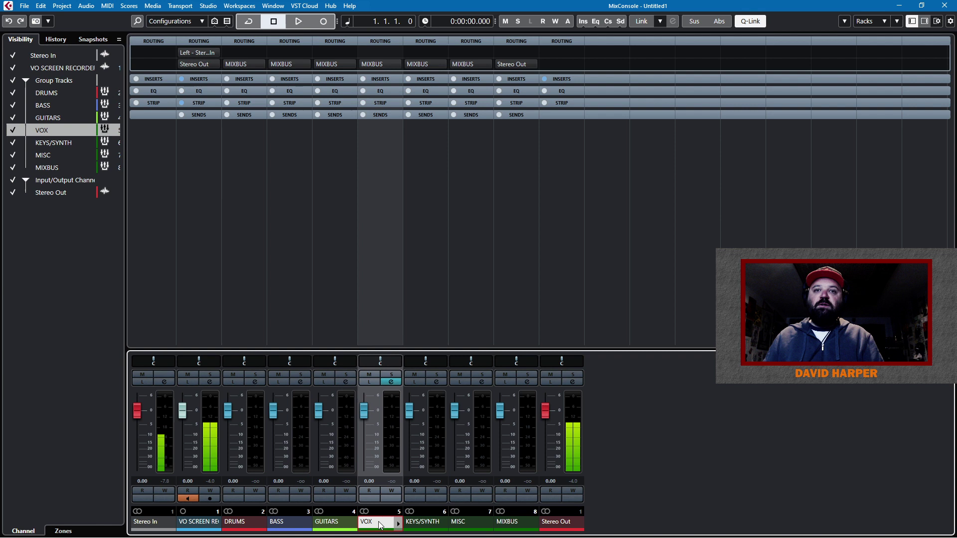
{"action": "left_click", "coordinate": [398, 524]}
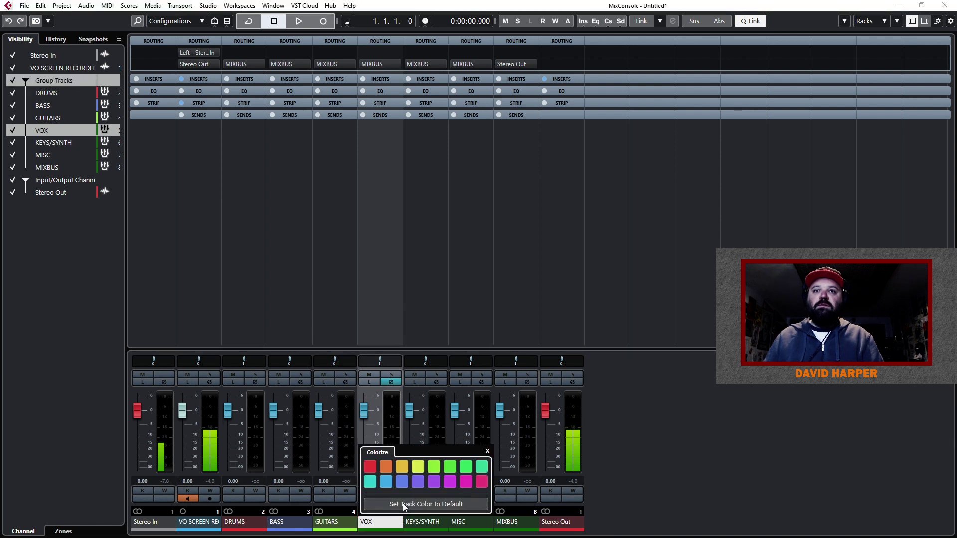
{"action": "left_click", "coordinate": [418, 482]}
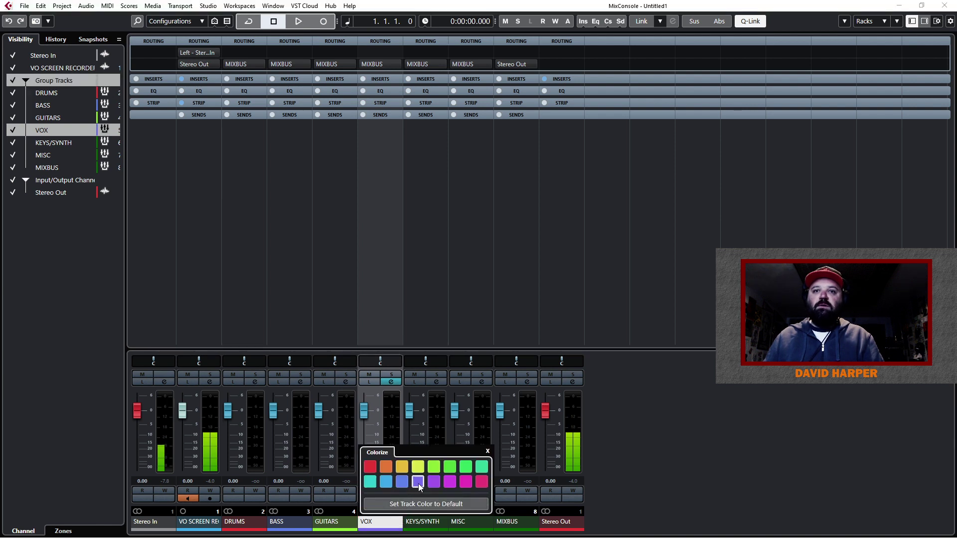
{"action": "left_click", "coordinate": [439, 524]}
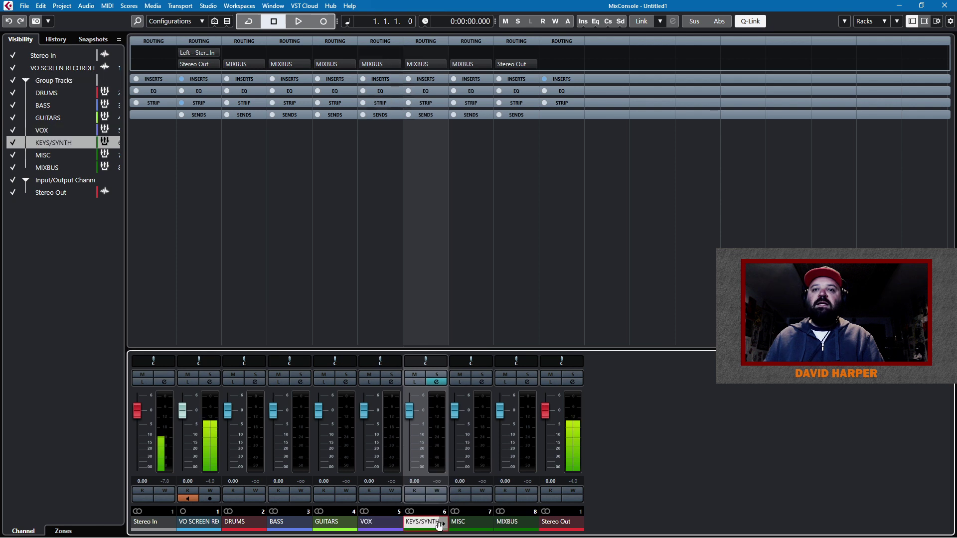
{"action": "left_click", "coordinate": [440, 523]}
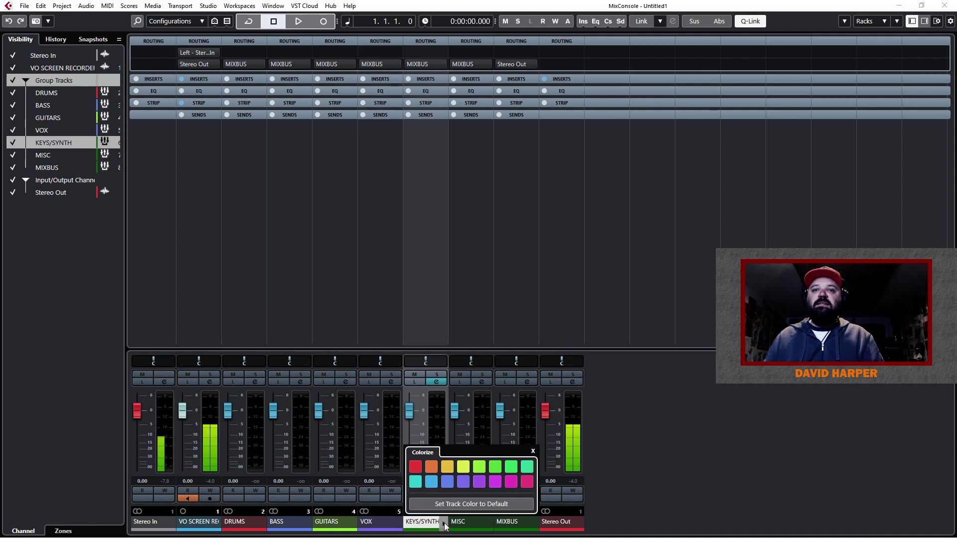
{"action": "left_click", "coordinate": [508, 482]}
Step: Colour the MISC channel cyan and the MIXBUS channel orange
{"action": "left_click", "coordinate": [486, 523]}
{"action": "left_click", "coordinate": [491, 523]}
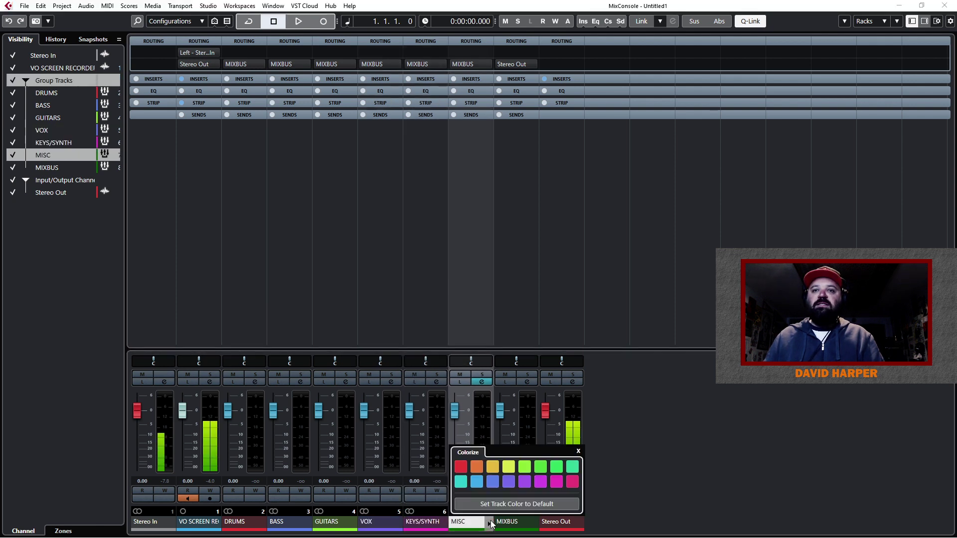
{"action": "left_click", "coordinate": [571, 485]}
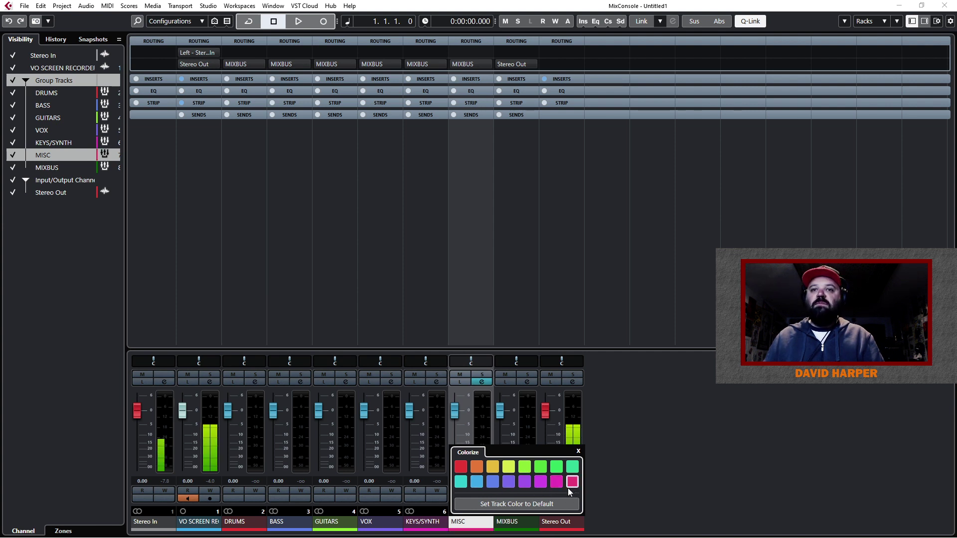
{"action": "left_click", "coordinate": [460, 481]}
{"action": "left_click", "coordinate": [515, 528]}
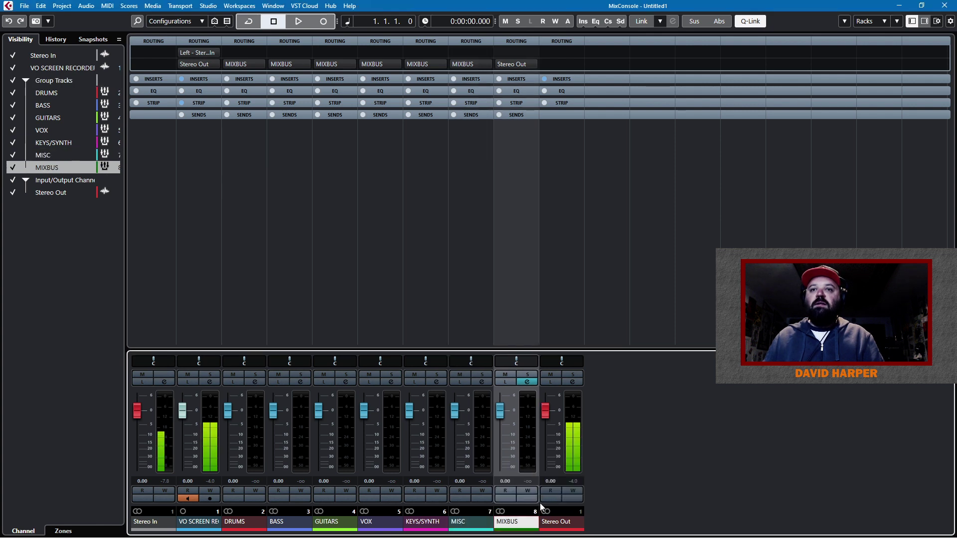
{"action": "left_click", "coordinate": [534, 523]}
{"action": "left_click", "coordinate": [521, 468]}
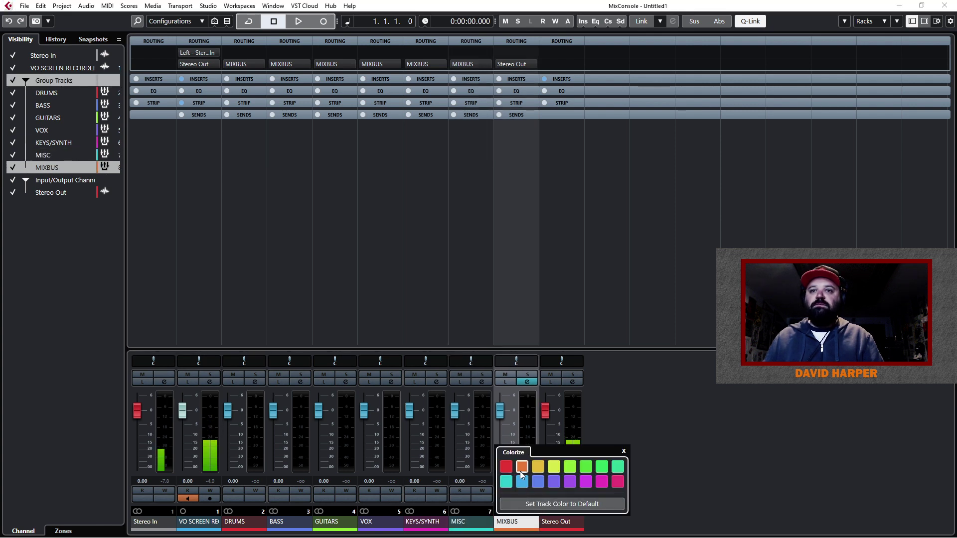
{"action": "left_click", "coordinate": [638, 274]}
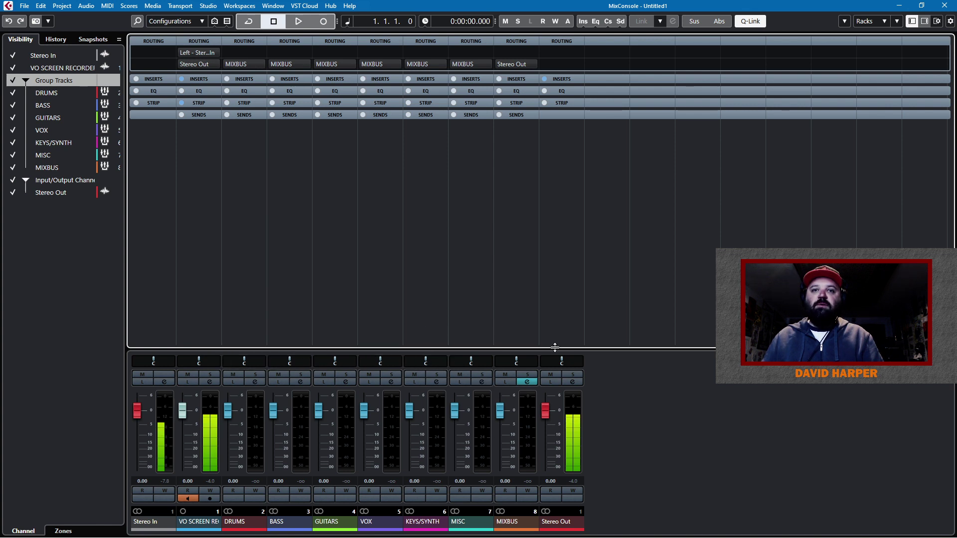
Step: Check the DRUMS–MISC and MIXBUS channel selections, then close the MixConsole
{"action": "left_click", "coordinate": [248, 208]}
{"action": "left_click", "coordinate": [456, 223], "text": "shift"}
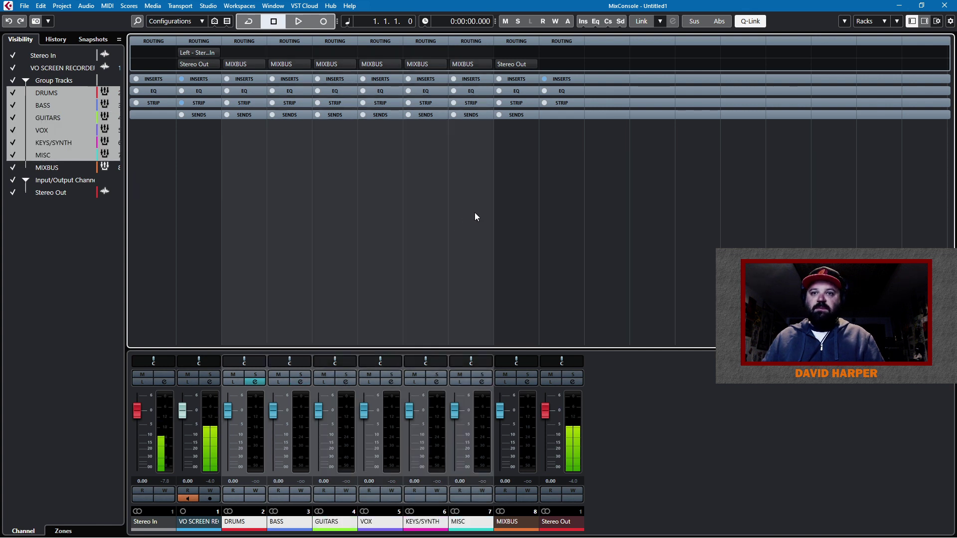
{"action": "left_click", "coordinate": [514, 201]}
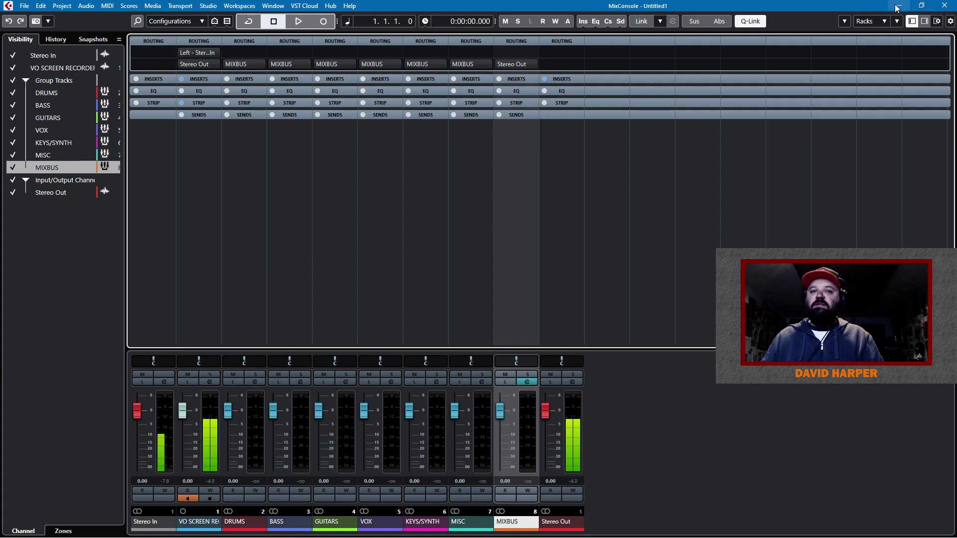
{"action": "left_click", "coordinate": [953, 10]}
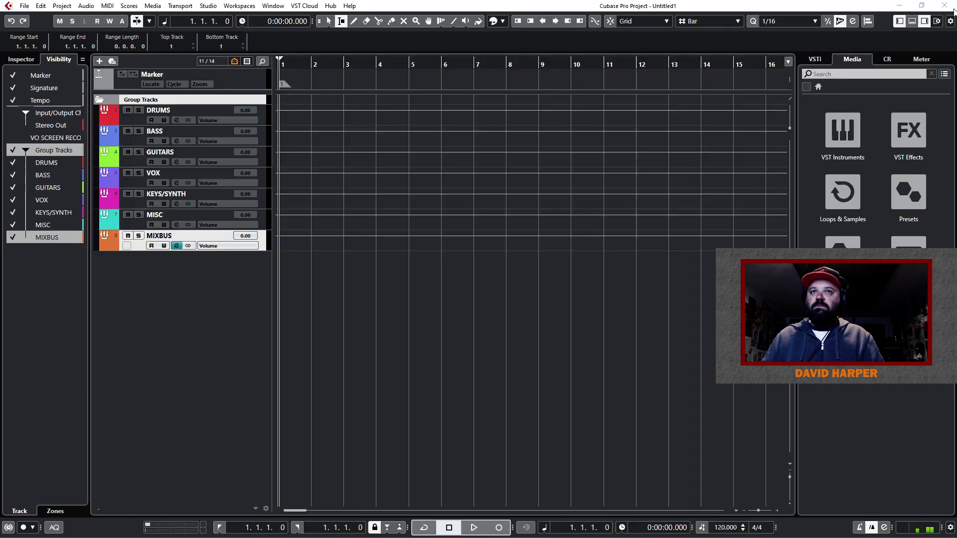
Step: Collapse the Group Tracks folder and add a new folder track named Drums
{"action": "left_click", "coordinate": [99, 103]}
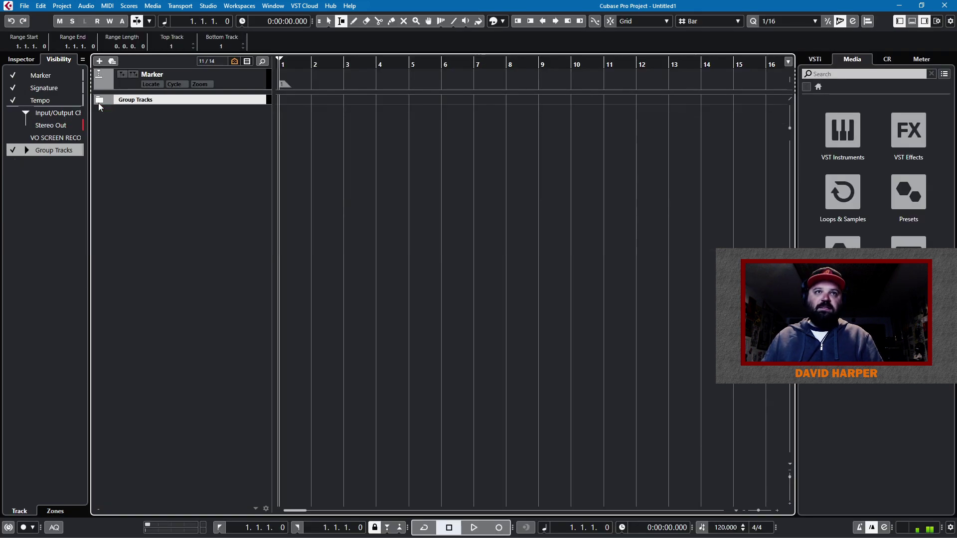
{"action": "right_click", "coordinate": [205, 186]}
{"action": "left_click", "coordinate": [249, 263]}
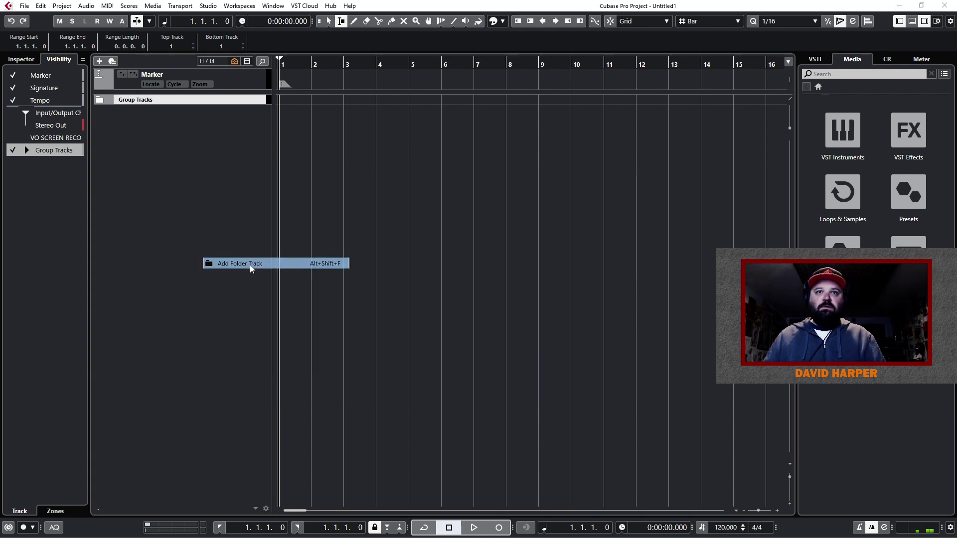
{"action": "type", "text": "Drums"}
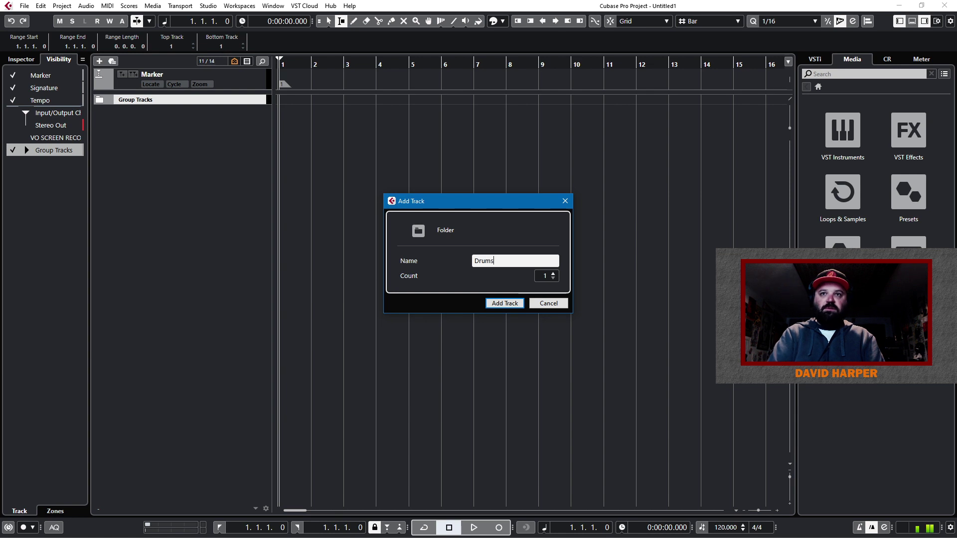
{"action": "key", "text": "Return"}
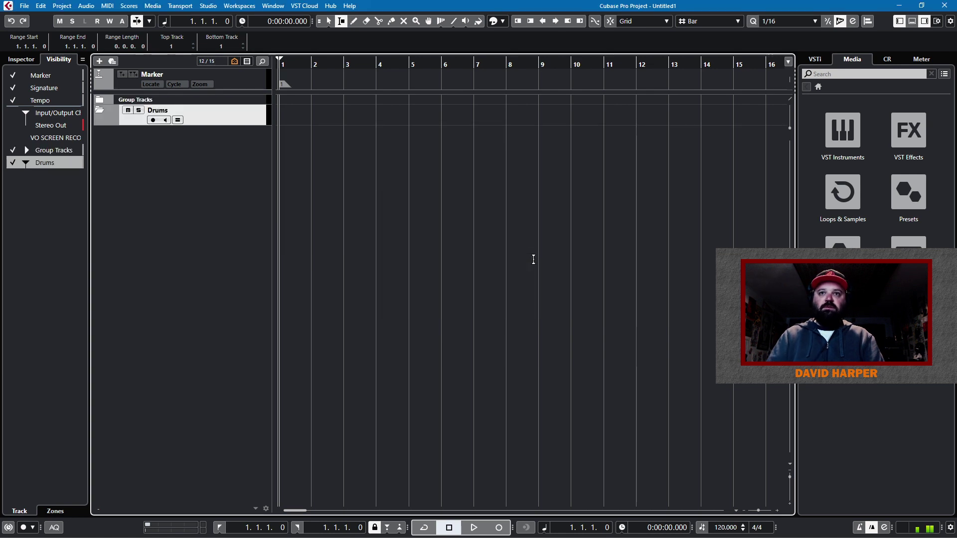
Step: Colour the Drums folder track red from the Colorize palette
{"action": "left_click", "coordinate": [100, 98]}
{"action": "left_click", "coordinate": [101, 99]}
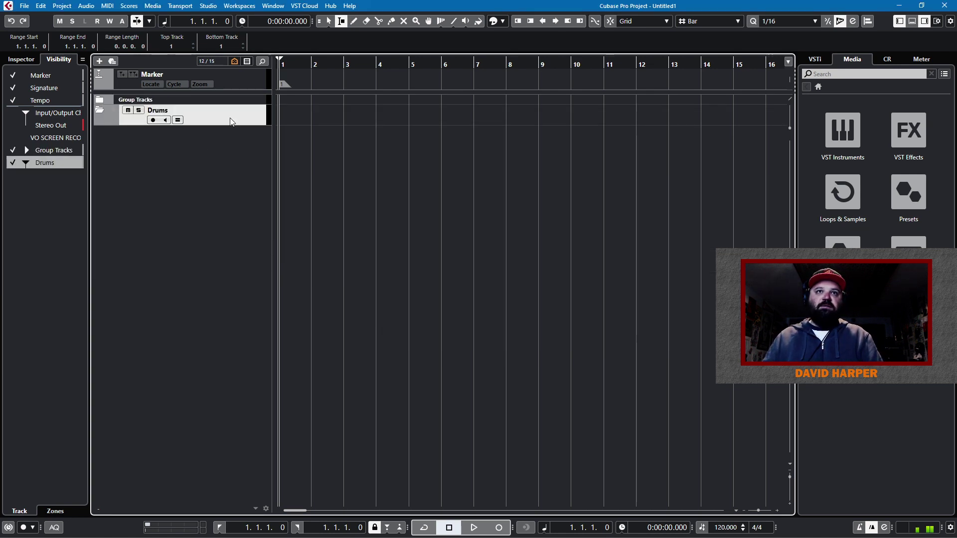
{"action": "left_click", "coordinate": [501, 21]}
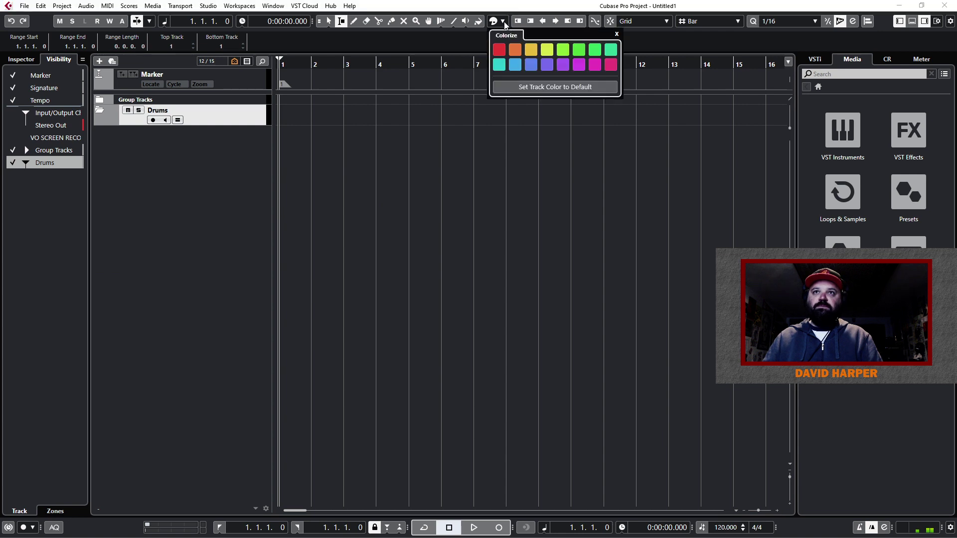
{"action": "left_click", "coordinate": [500, 49]}
{"action": "left_click", "coordinate": [213, 116]}
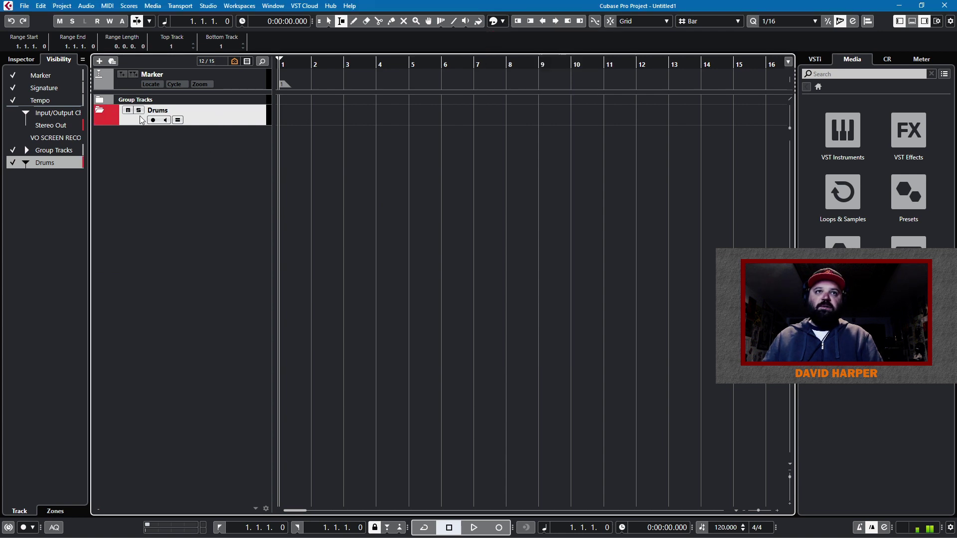
Step: Add two Groove Agent SE instrument tracks (01 and 02) with outputs set to DRUMS
{"action": "double_click", "coordinate": [226, 132]}
{"action": "left_click", "coordinate": [504, 273]}
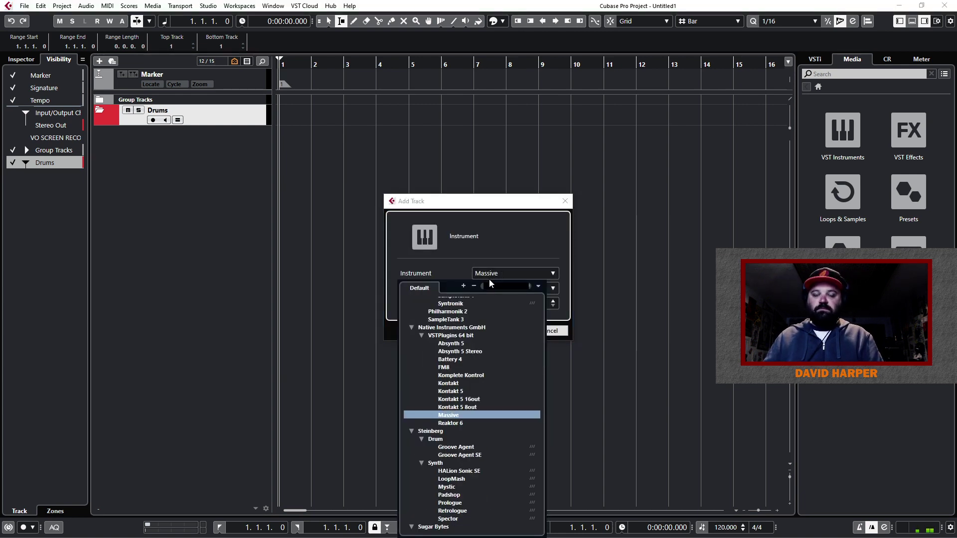
{"action": "type", "text": "gro"}
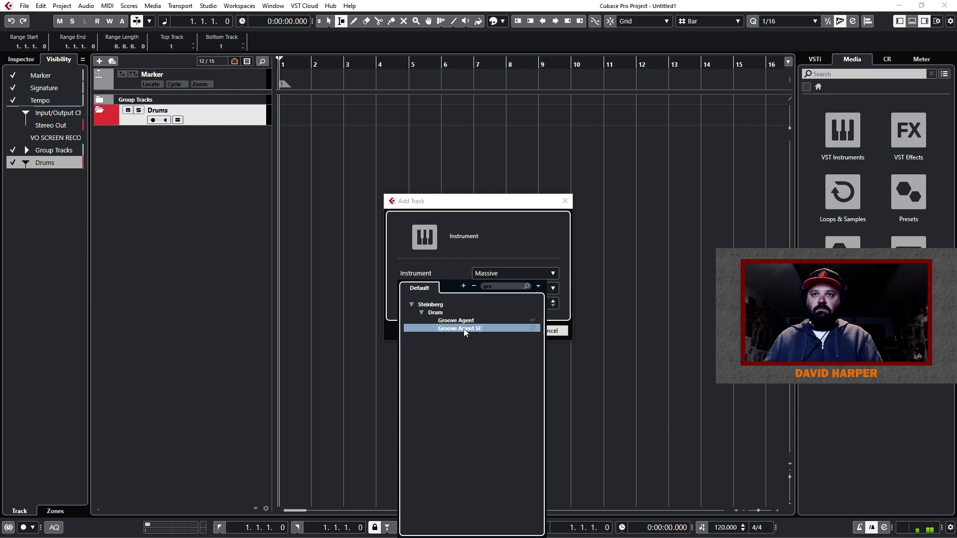
{"action": "left_click", "coordinate": [464, 327]}
{"action": "left_click", "coordinate": [502, 288]}
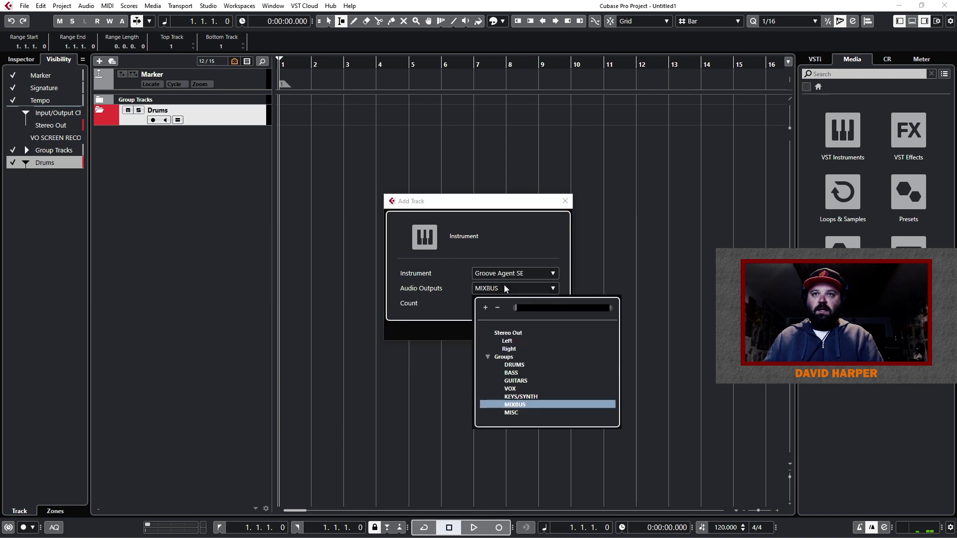
{"action": "left_click", "coordinate": [510, 364]}
{"action": "left_click", "coordinate": [554, 301]}
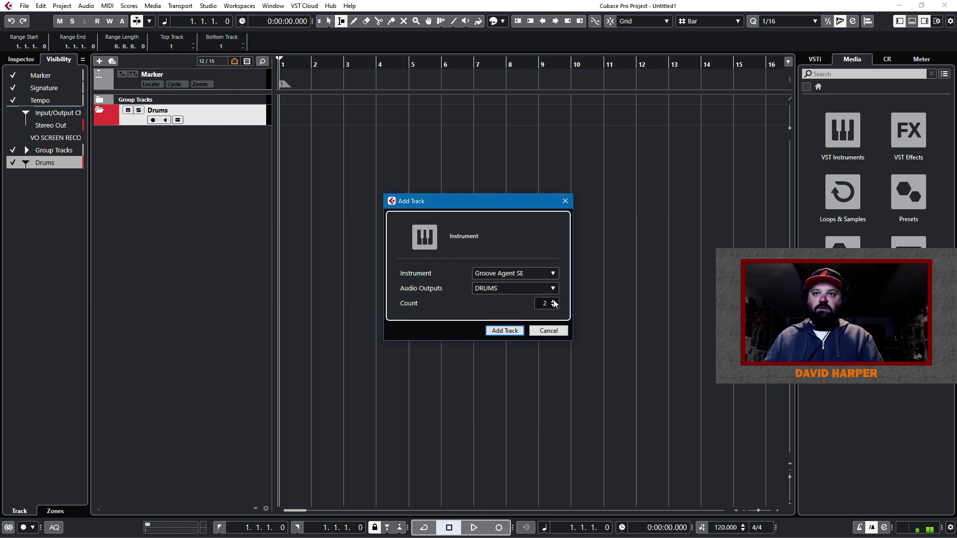
{"action": "left_click", "coordinate": [505, 331]}
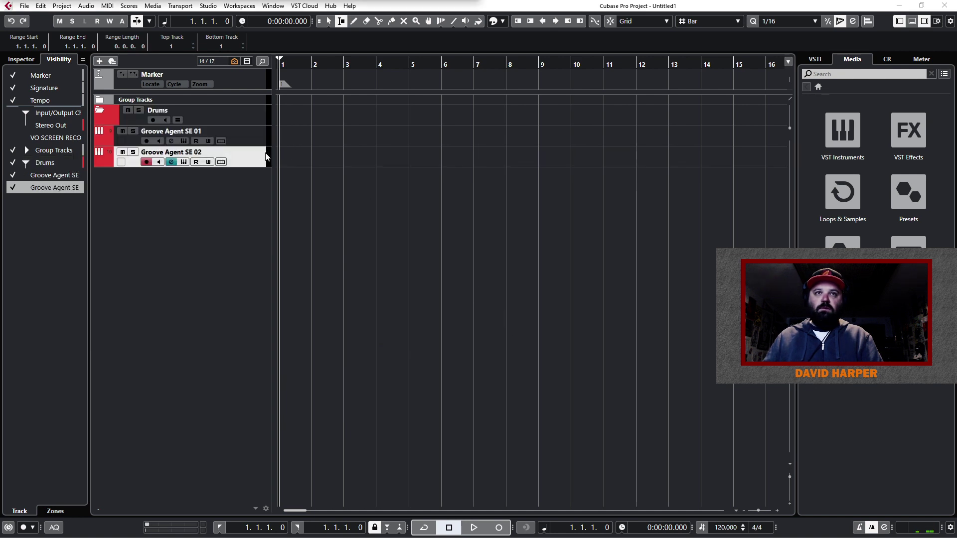
Step: Move both Groove Agent tracks into the Drums folder and rename them GA Kit and GA Perc
{"action": "left_click", "coordinate": [251, 139], "text": "shift"}
{"action": "left_click_drag", "start_coordinate": [252, 139], "coordinate": [235, 131]}
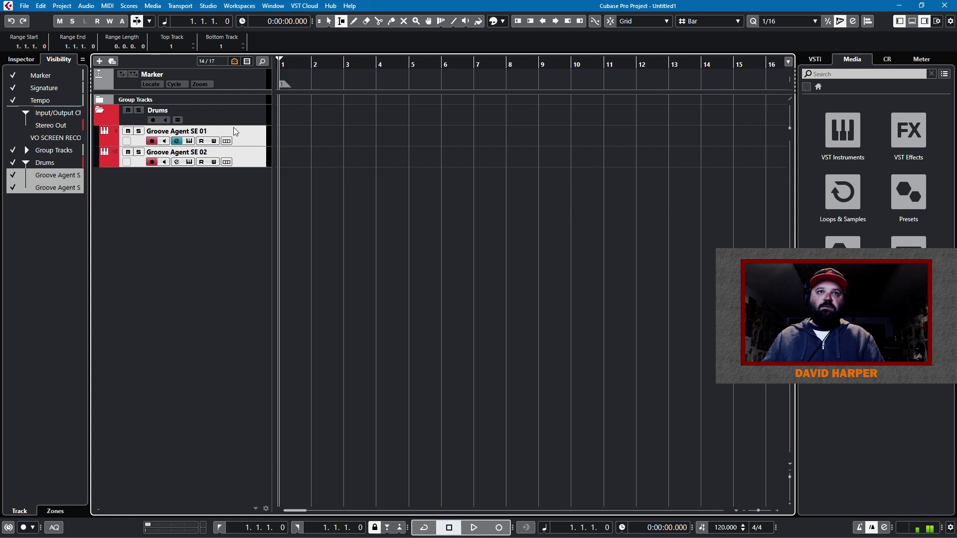
{"action": "left_click", "coordinate": [199, 130]}
{"action": "double_click", "coordinate": [199, 131]}
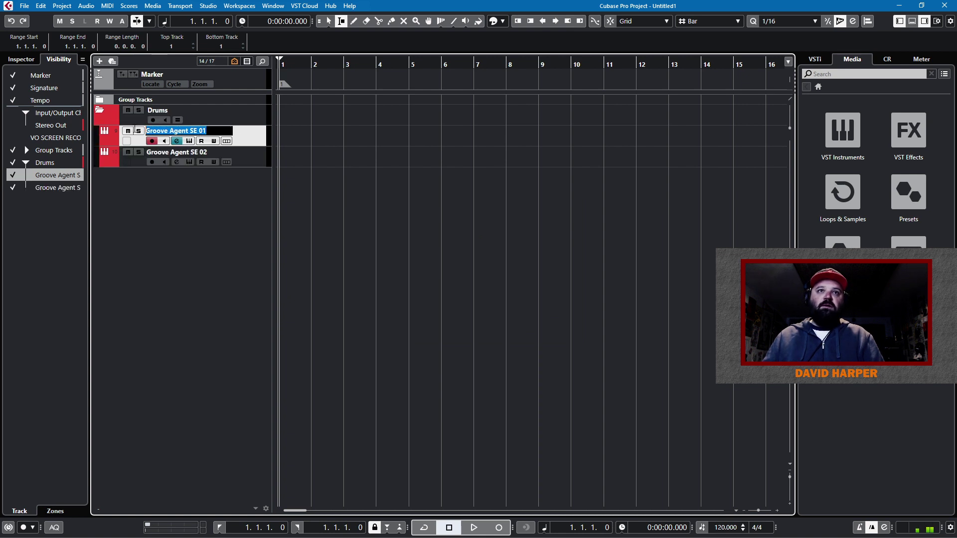
{"action": "type", "text": "GA"}
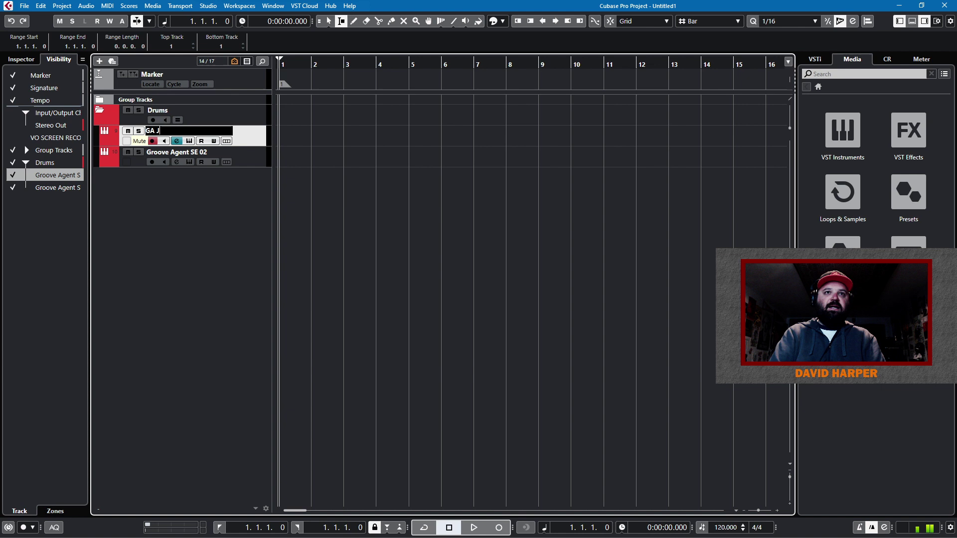
{"action": "type", "text": " Kit"}
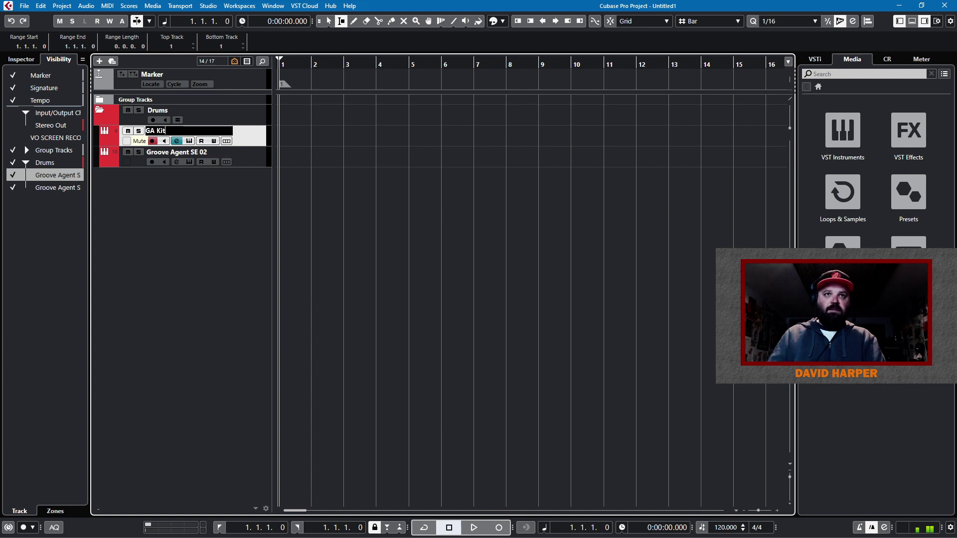
{"action": "double_click", "coordinate": [167, 156]}
{"action": "type", "text": "GA Perc"}
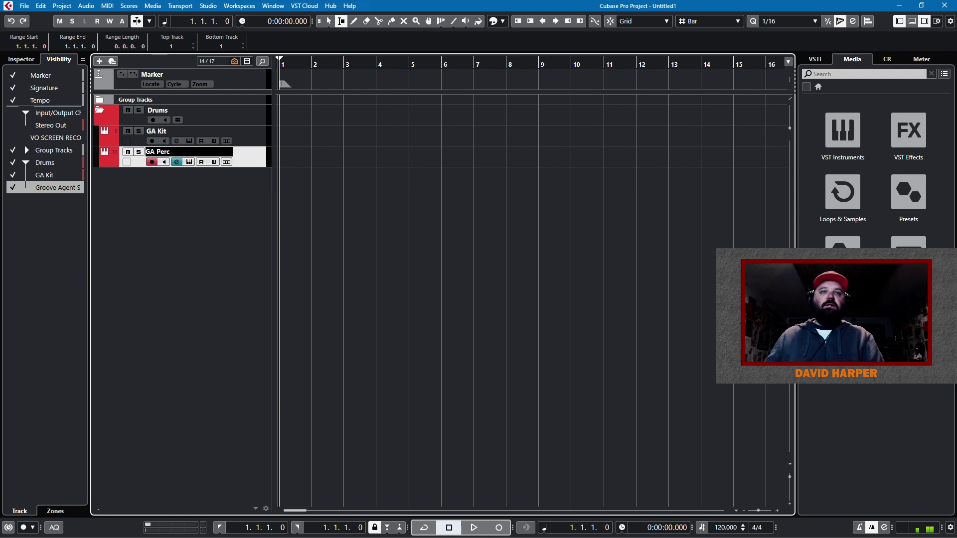
{"action": "key", "text": "Return"}
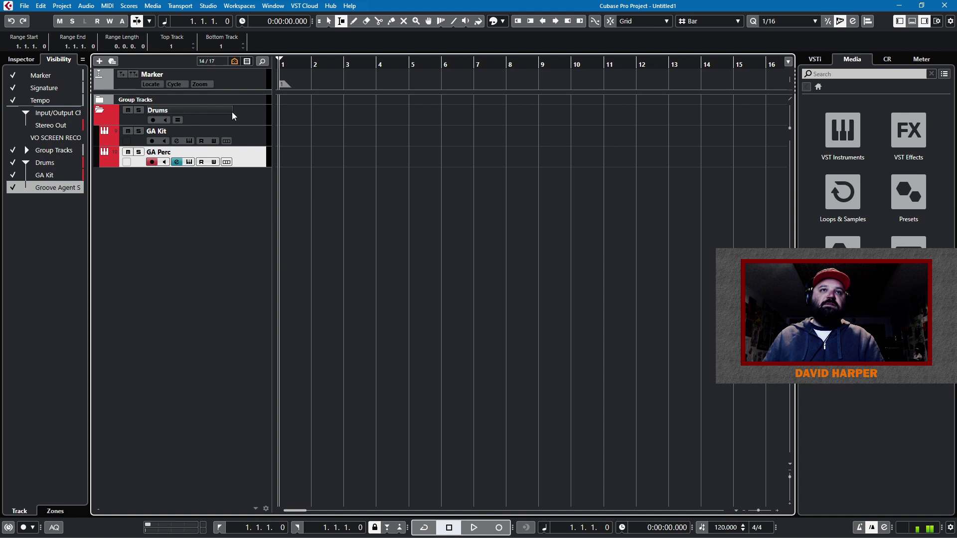
Step: Add two Kontakt 5 instrument tracks routed to DRUMS below the Drums folder
{"action": "left_click", "coordinate": [234, 112]}
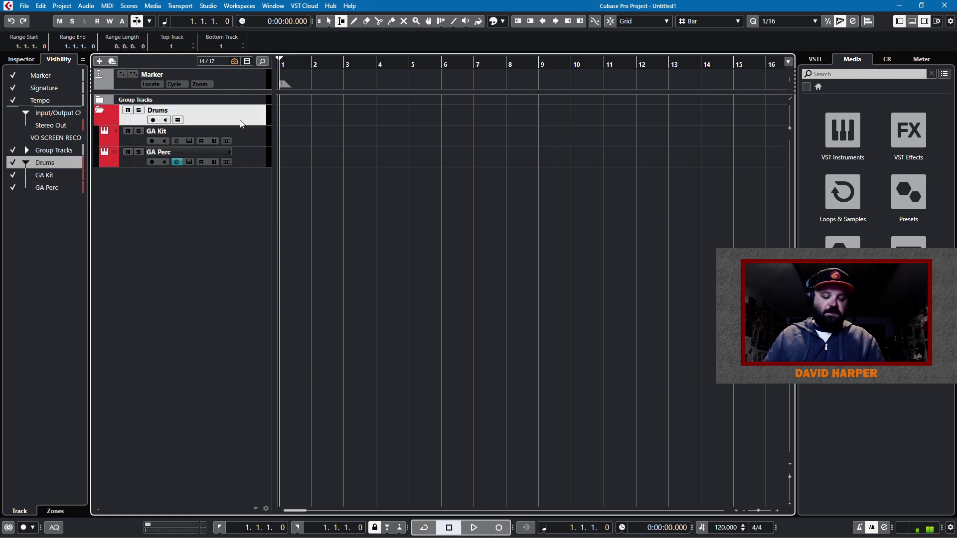
{"action": "key", "text": "ctrl+t"}
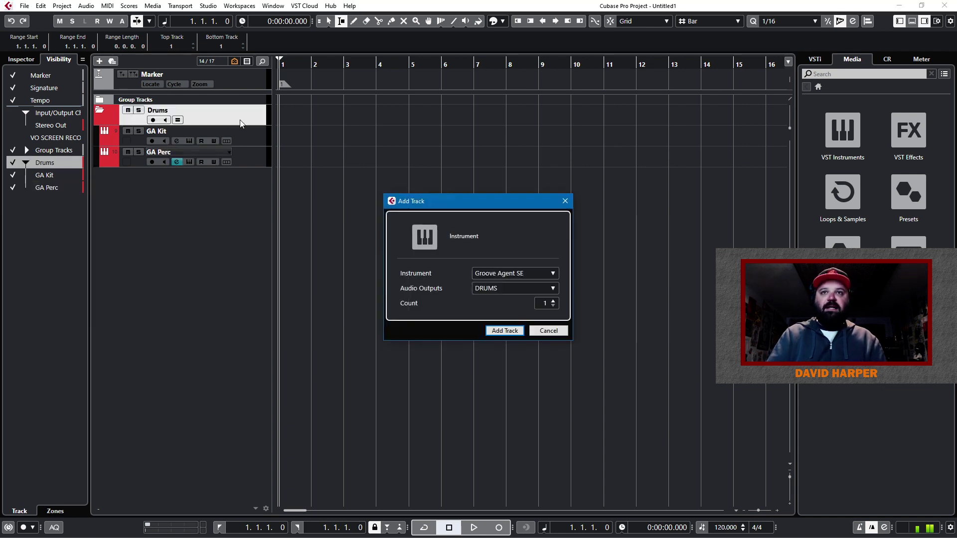
{"action": "left_click", "coordinate": [504, 273]}
{"action": "type", "text": "Kko"}
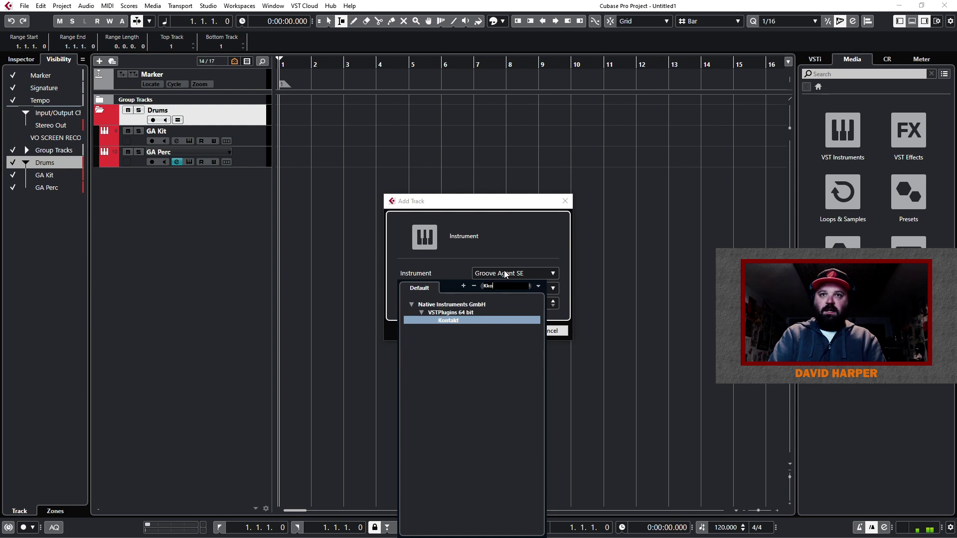
{"action": "key", "text": "BackSpace"}
{"action": "key", "text": "BackSpace"}
{"action": "type", "text": "on"}
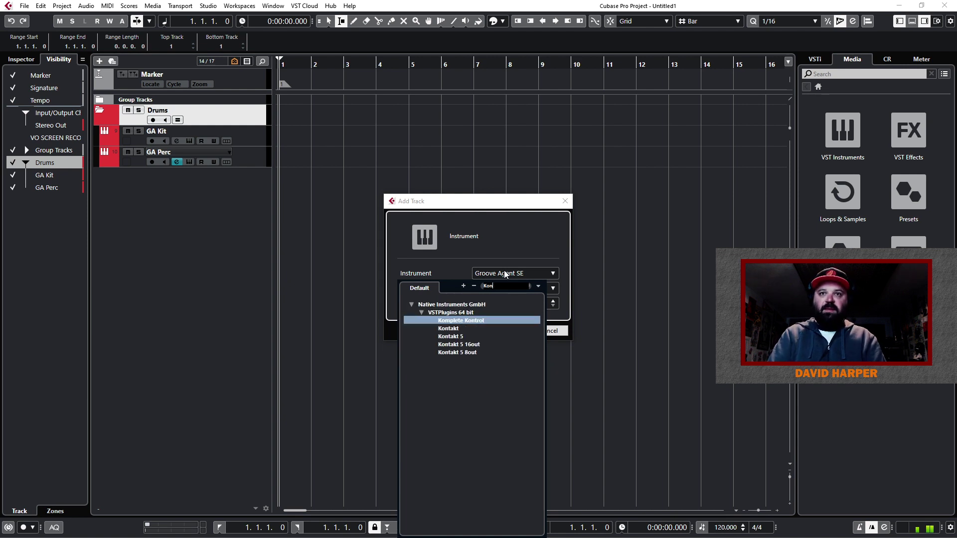
{"action": "type", "text": "ta"}
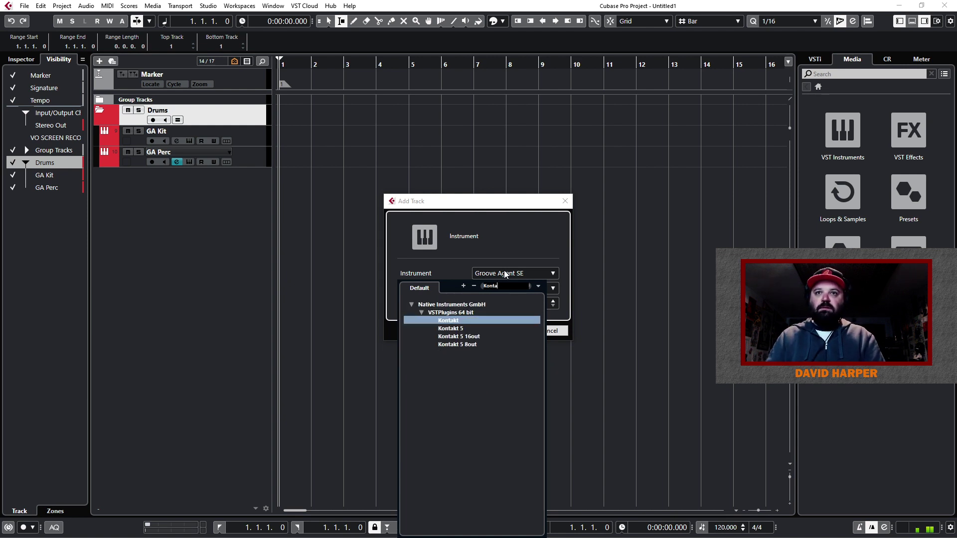
{"action": "left_click", "coordinate": [448, 329]}
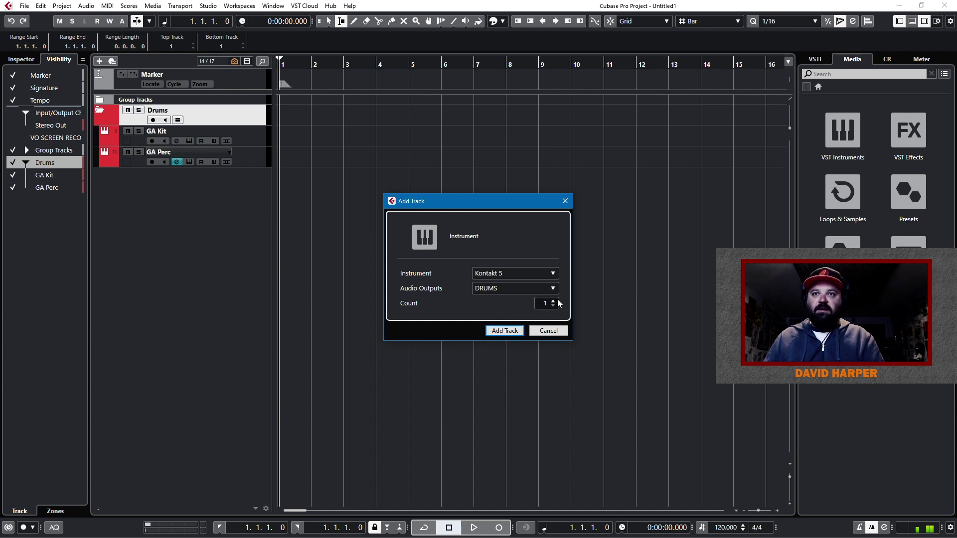
{"action": "left_click", "coordinate": [505, 330]}
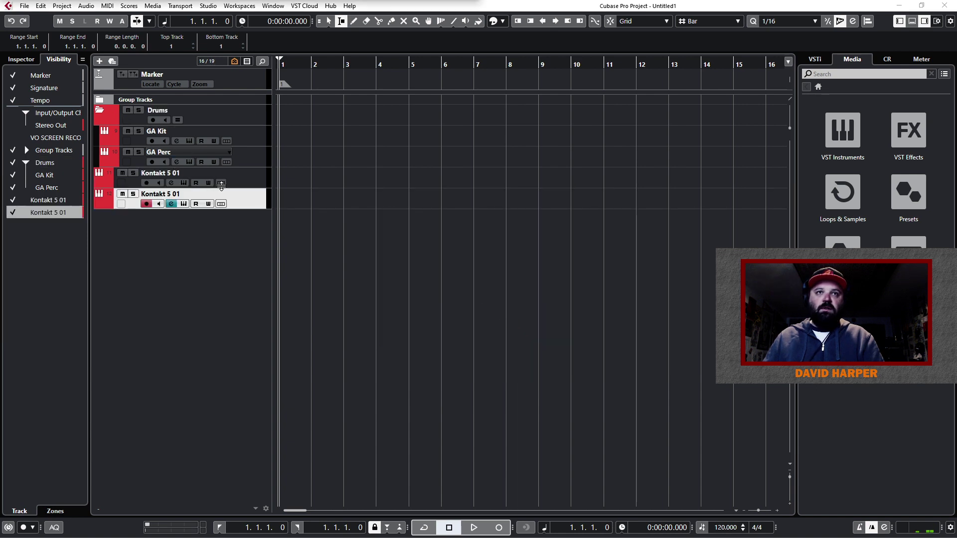
Step: Move both Kontakt 5 tracks into the Drums folder
{"action": "left_click", "coordinate": [224, 183]}
{"action": "left_click", "coordinate": [243, 181]}
{"action": "left_click", "coordinate": [242, 218], "text": "shift"}
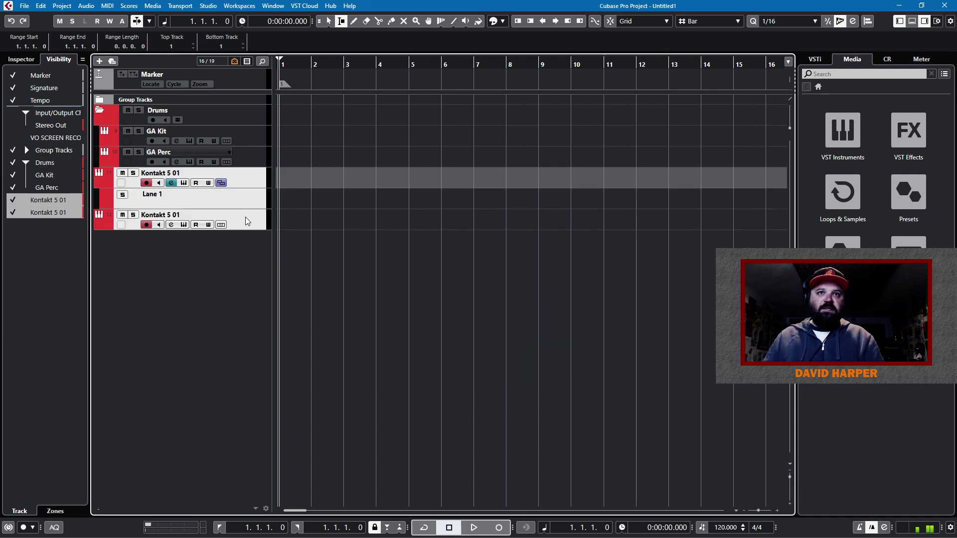
{"action": "left_click_drag", "start_coordinate": [249, 177], "coordinate": [263, 121]}
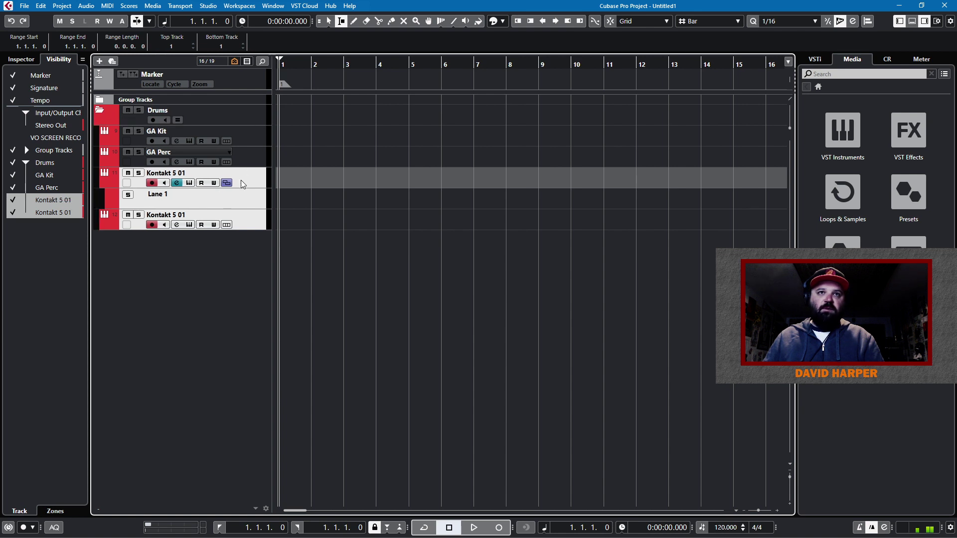
{"action": "left_click", "coordinate": [228, 181]}
Step: Rename the Kontakt tracks Kontakt KIT and Kontakt Perc
{"action": "double_click", "coordinate": [181, 172]}
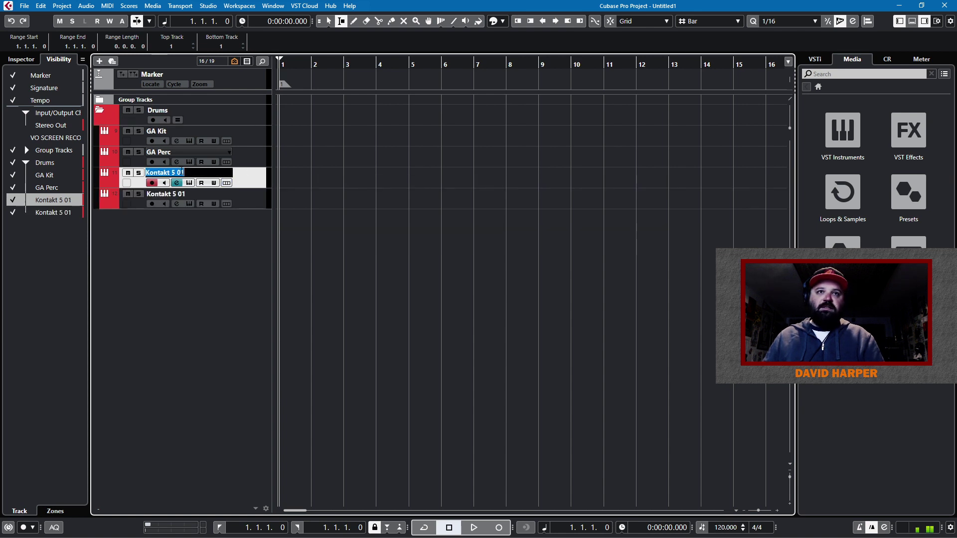
{"action": "left_click", "coordinate": [189, 170]}
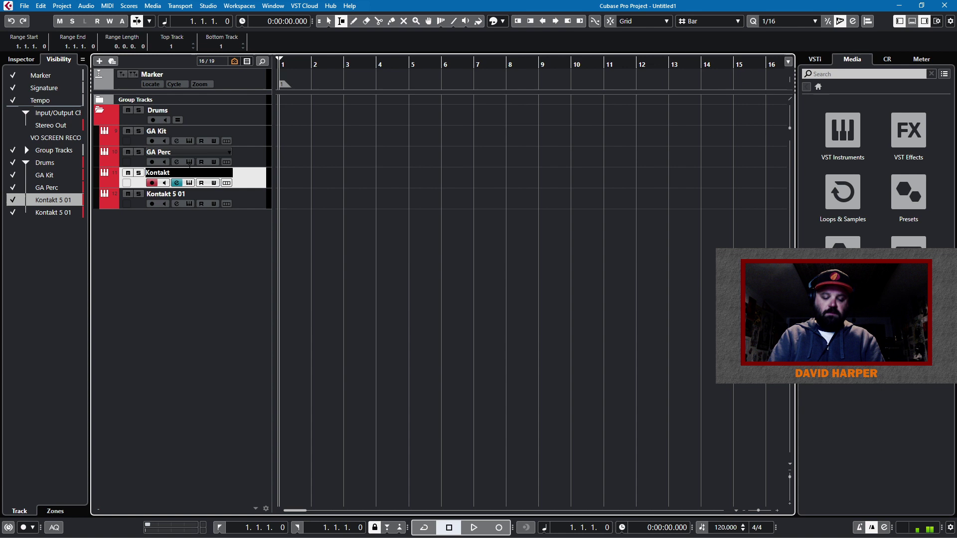
{"action": "left_click", "coordinate": [191, 198]}
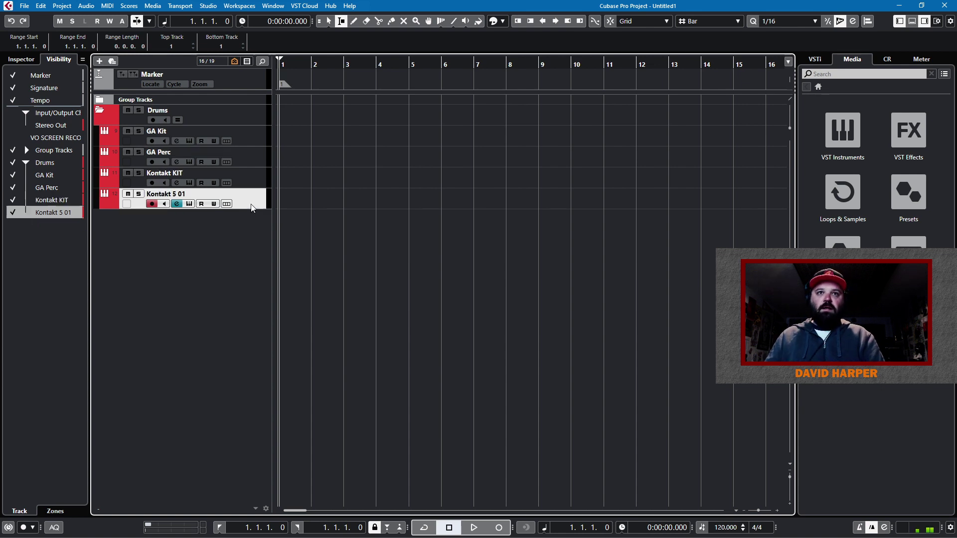
{"action": "double_click", "coordinate": [192, 198]}
{"action": "left_click", "coordinate": [191, 197]}
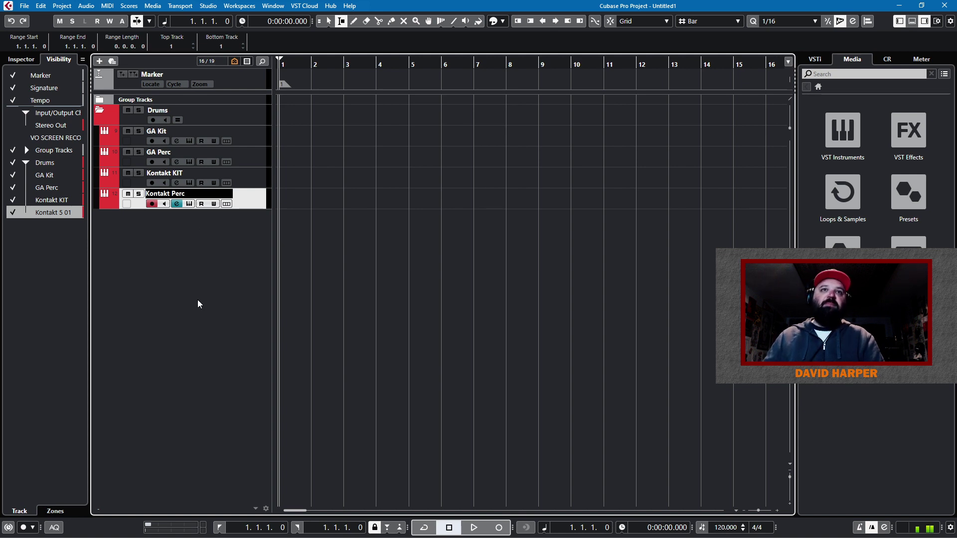
{"action": "key", "text": "Return"}
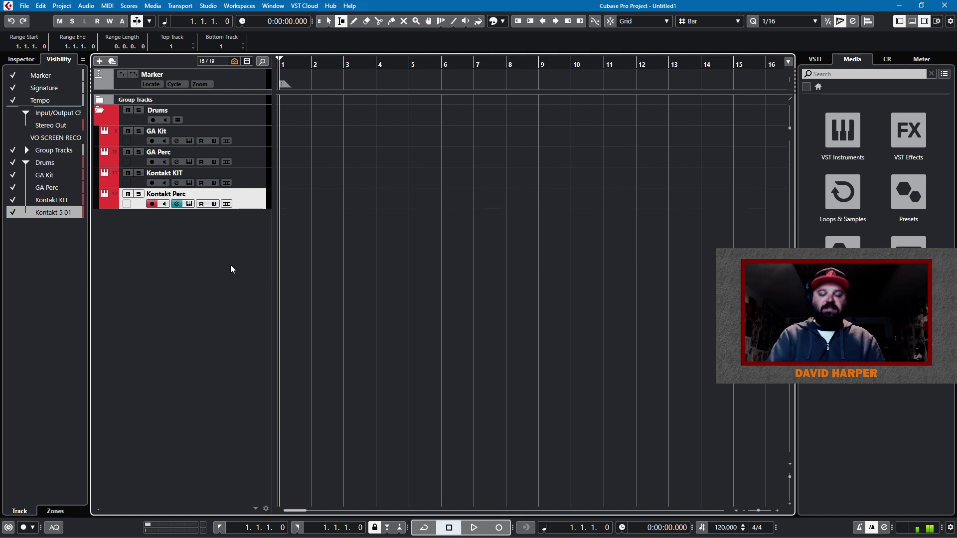
{"action": "double_click", "coordinate": [231, 269]}
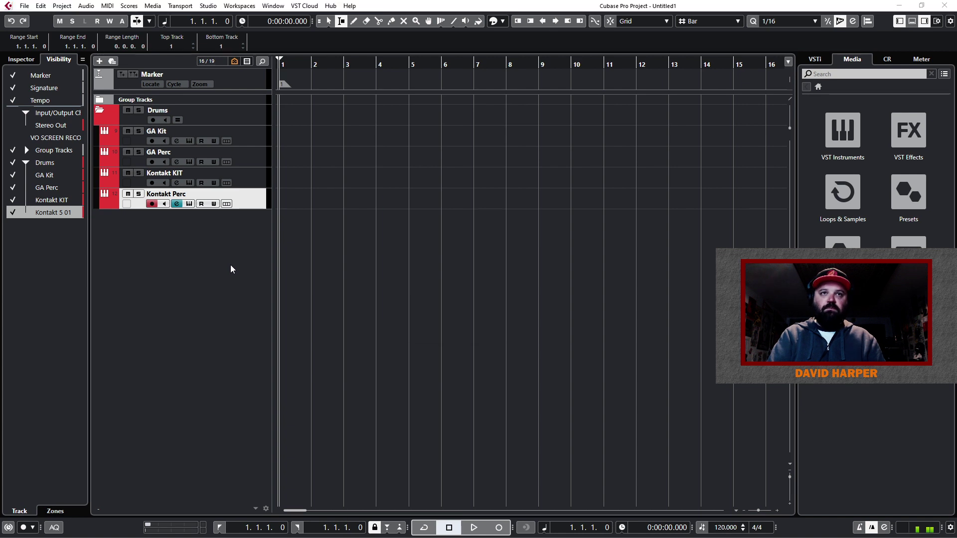
Step: Add two Play instrument tracks to the Drums folder
{"action": "left_click", "coordinate": [493, 273]}
{"action": "type", "text": "pla"}
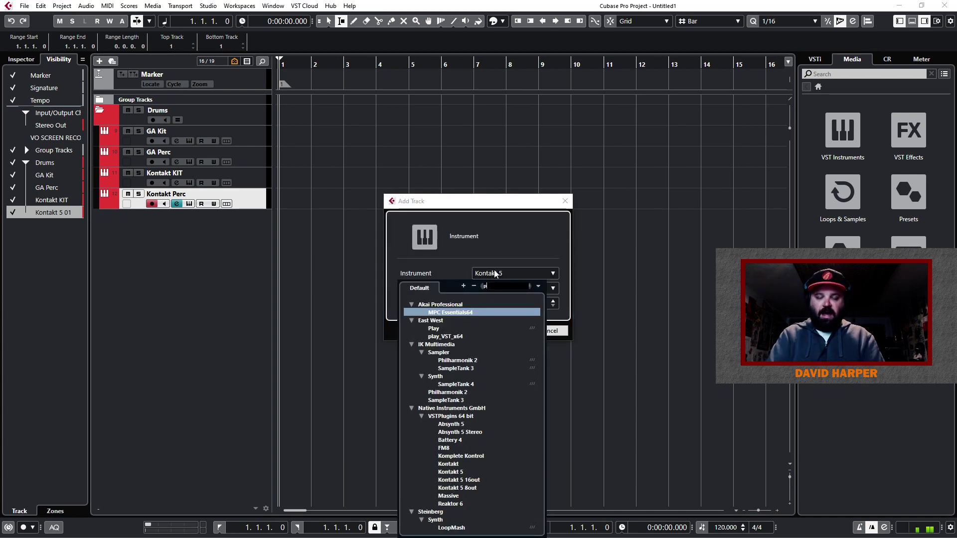
{"action": "left_click", "coordinate": [428, 313]}
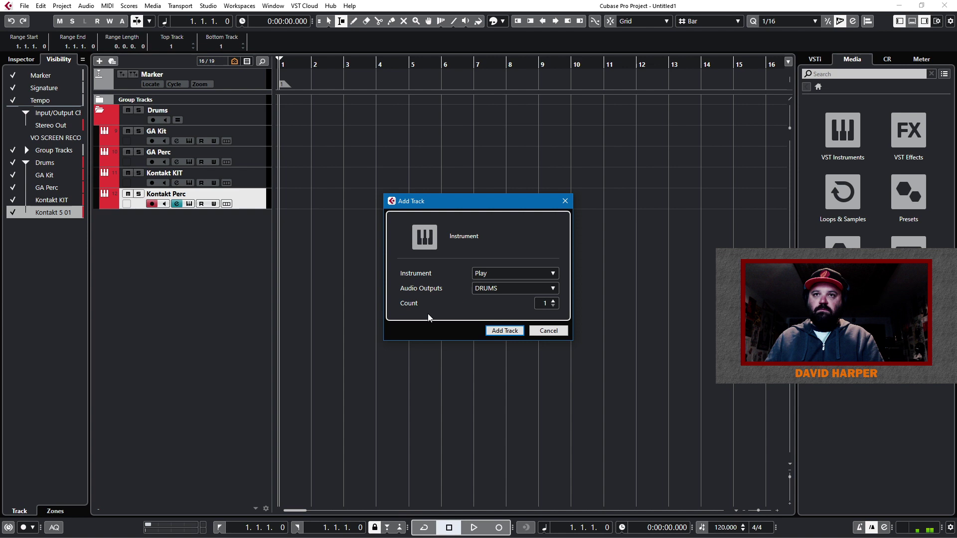
{"action": "left_click", "coordinate": [552, 301]}
{"action": "left_click", "coordinate": [504, 330]}
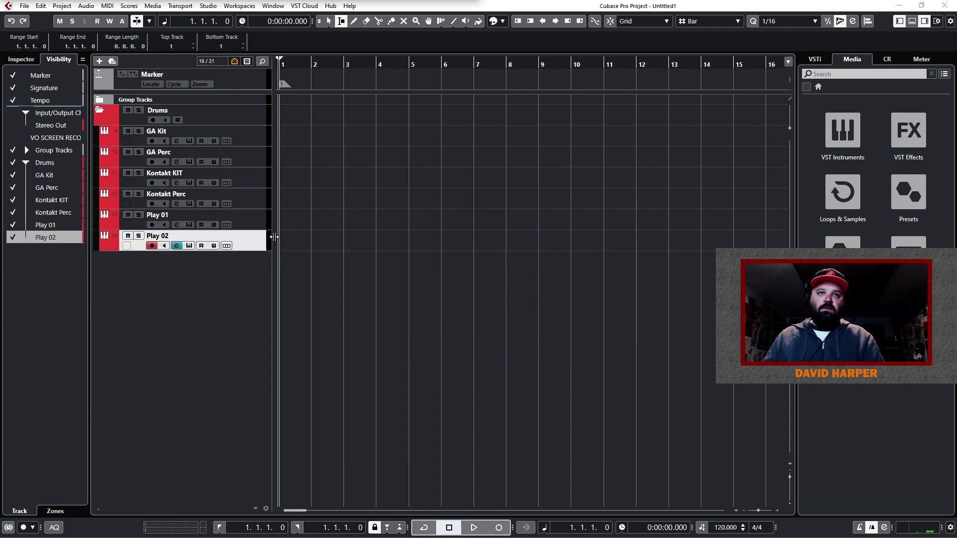
Step: Rename the Play tracks Play KIT and Play Perc
{"action": "double_click", "coordinate": [169, 213]}
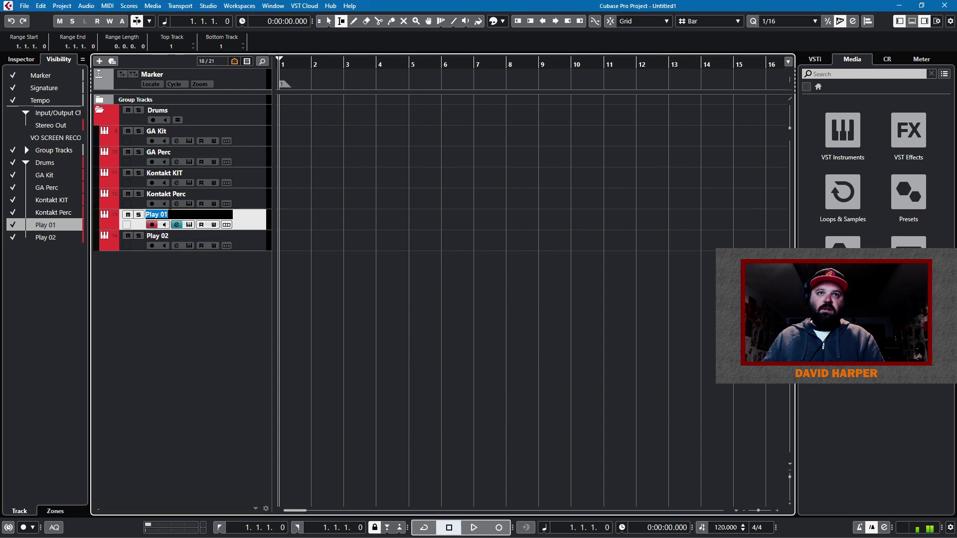
{"action": "key", "text": "BackSpace"}
{"action": "key", "text": "BackSpace"}
{"action": "type", "text": "KIT"}
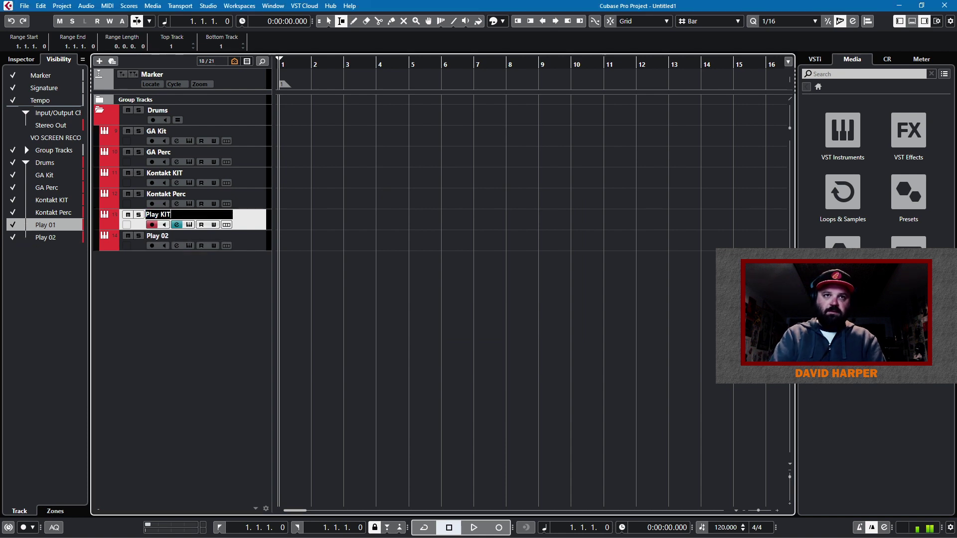
{"action": "left_click", "coordinate": [178, 239]}
{"action": "double_click", "coordinate": [177, 237]}
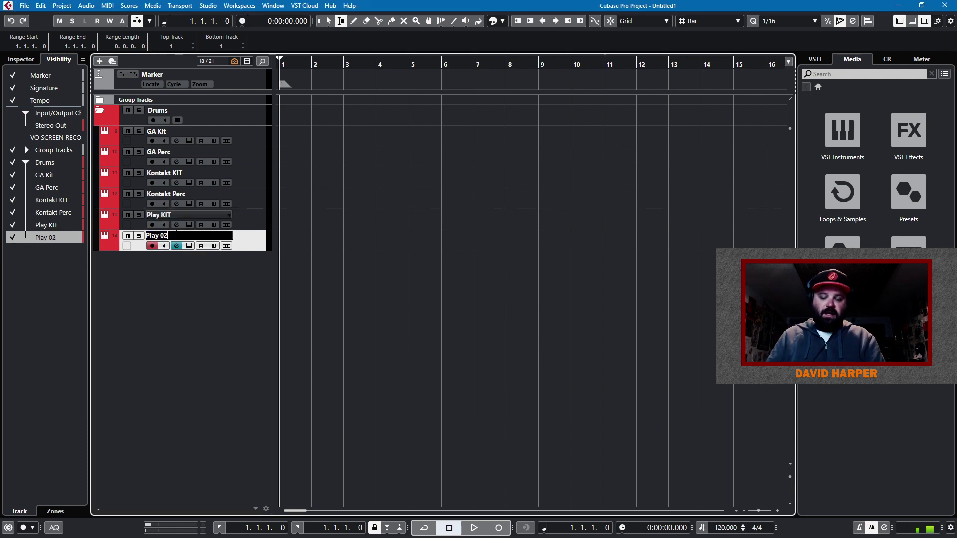
{"action": "key", "text": "BackSpace"}
{"action": "key", "text": "BackSpace"}
{"action": "type", "text": "Perv"}
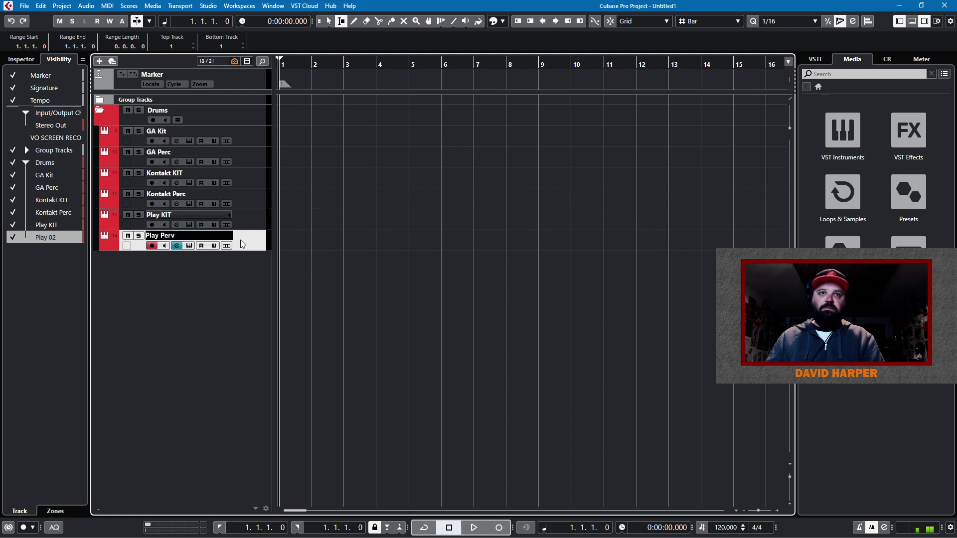
{"action": "key", "text": "BackSpace"}
{"action": "type", "text": "c"}
{"action": "left_click", "coordinate": [257, 228]}
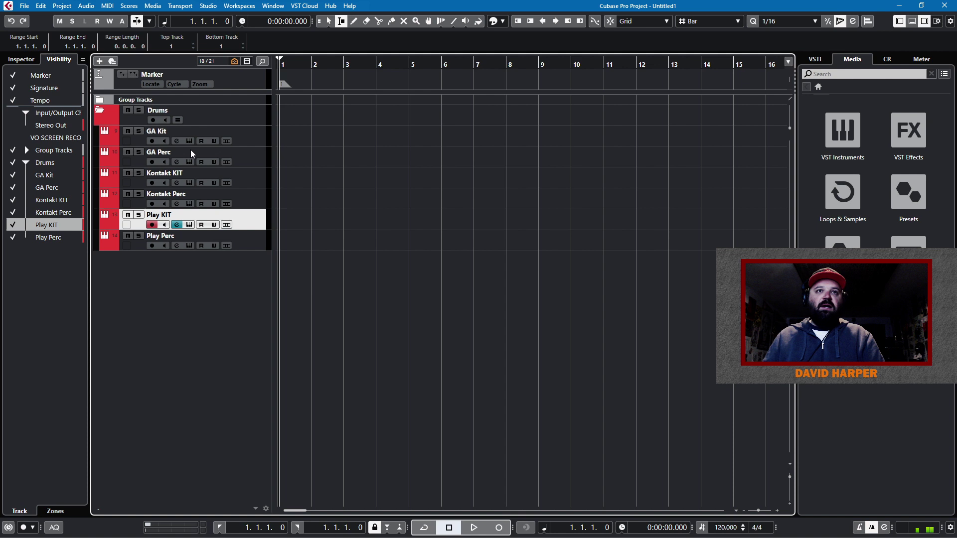
Step: Disable the six drum tracks from GA Kit to Play Perc, then collapse the Drums folder
{"action": "left_click", "coordinate": [247, 140]}
{"action": "left_click", "coordinate": [256, 236], "text": "shift"}
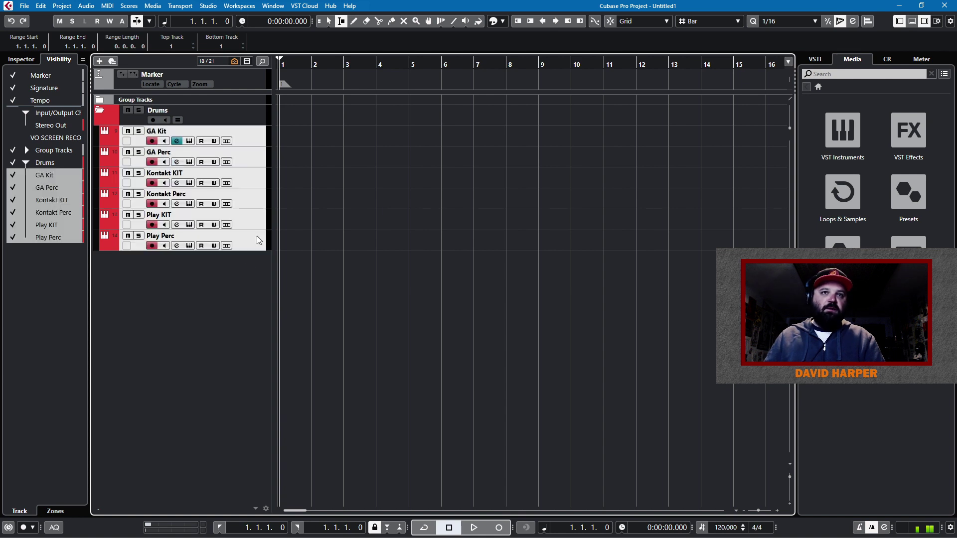
{"action": "right_click", "coordinate": [254, 177]}
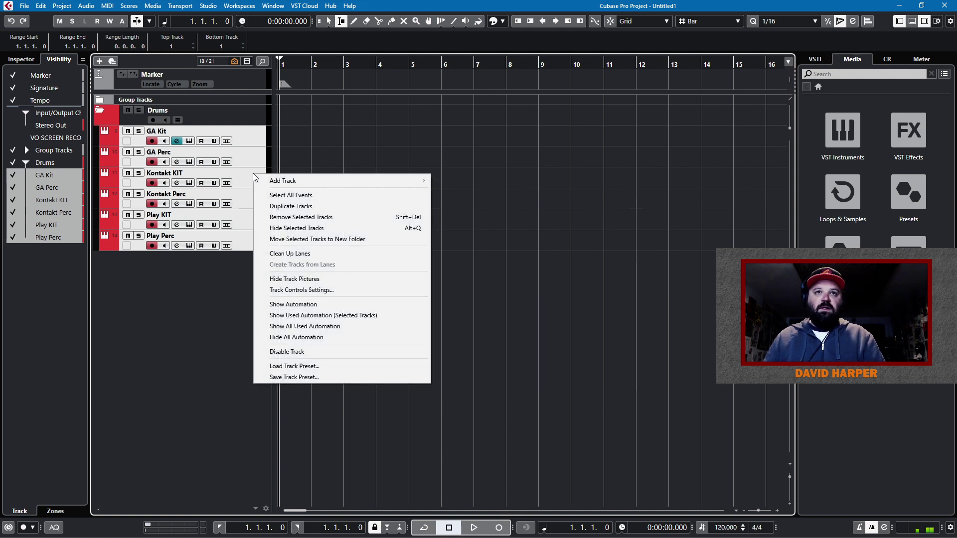
{"action": "left_click", "coordinate": [301, 352]}
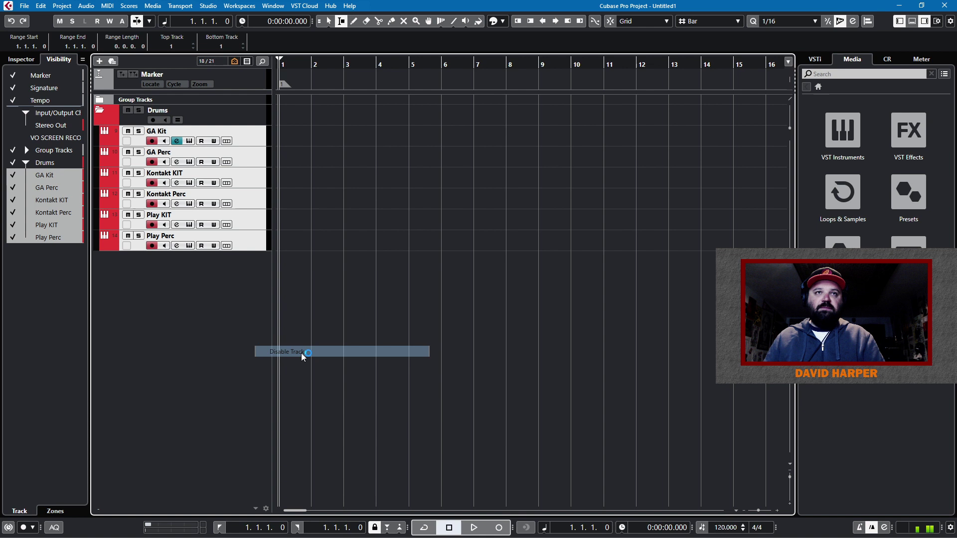
{"action": "left_click", "coordinate": [100, 112]}
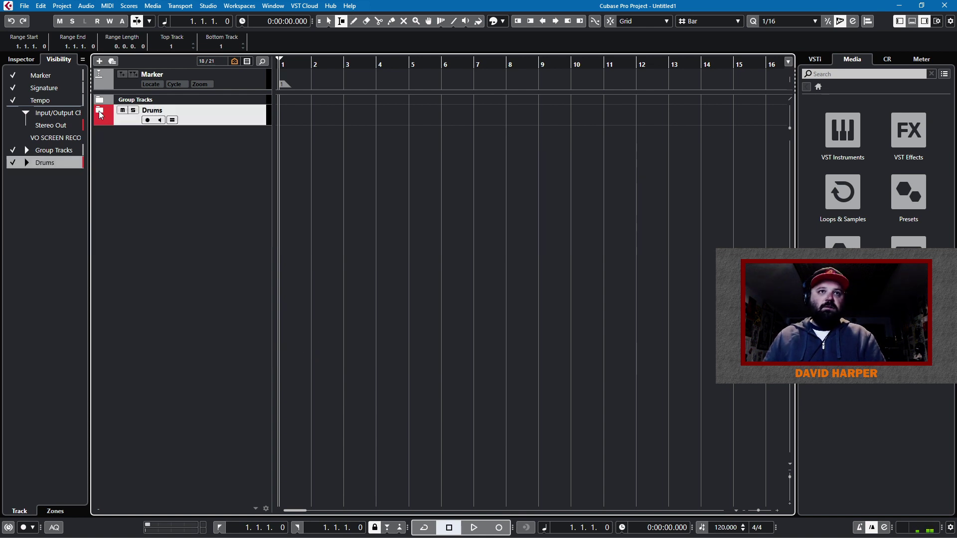
Step: Add a folder track named Bass below the Drums folder
{"action": "right_click", "coordinate": [211, 178]}
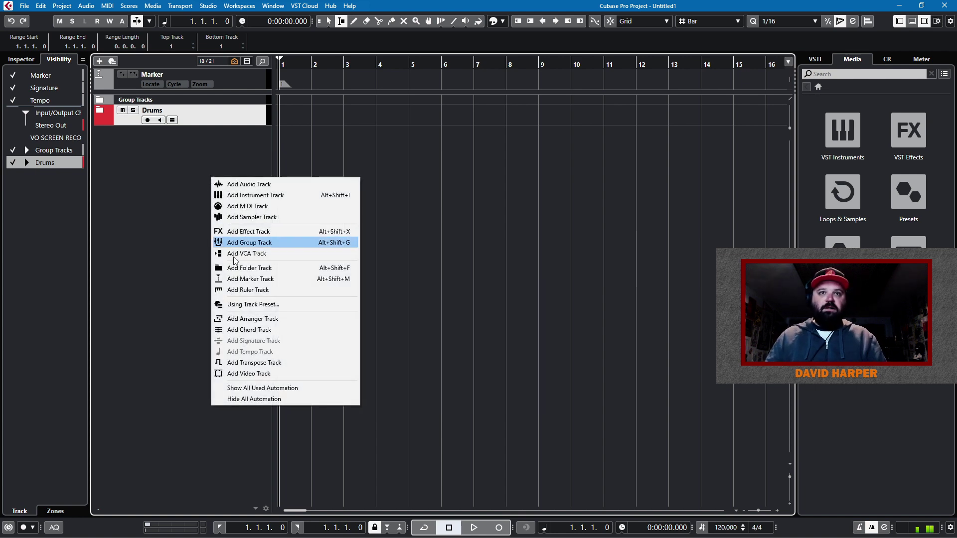
{"action": "left_click", "coordinate": [249, 268]}
{"action": "type", "text": "Bass"}
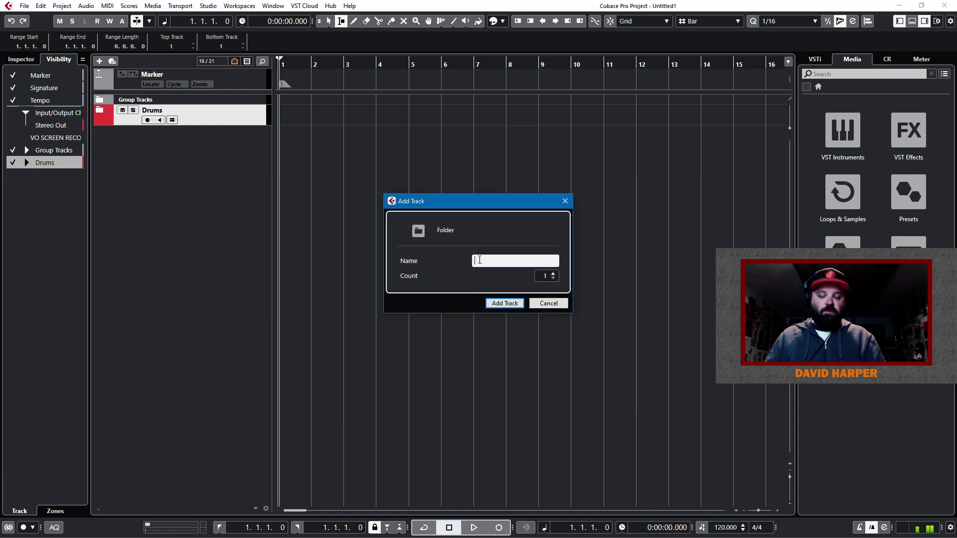
{"action": "left_click", "coordinate": [507, 302]}
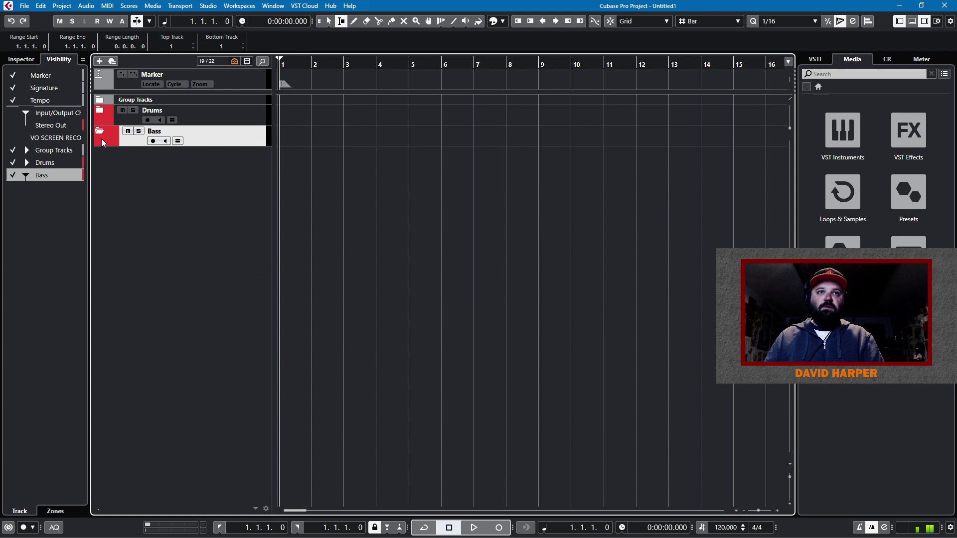
Step: Colour the Bass folder track blue from the track colour palette
{"action": "left_click", "coordinate": [100, 100]}
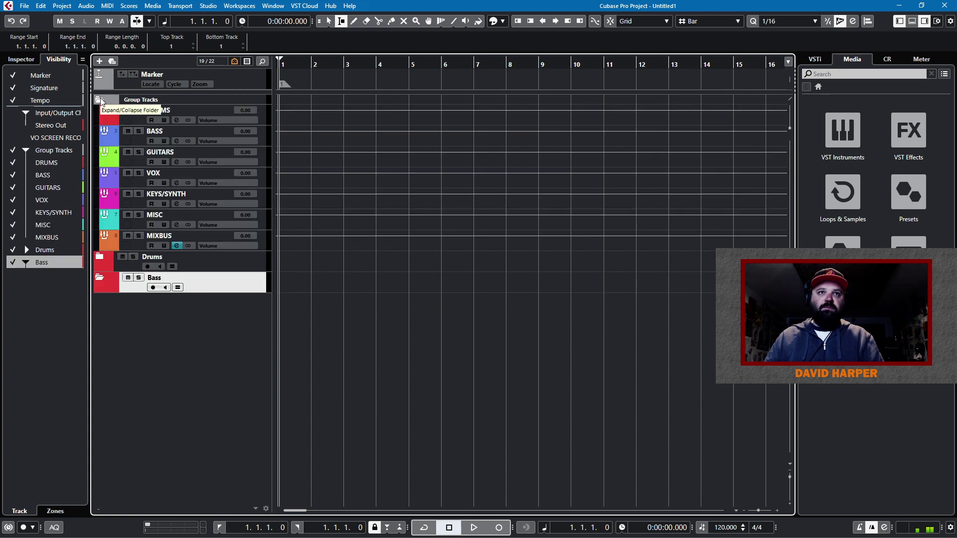
{"action": "left_click", "coordinate": [101, 99]}
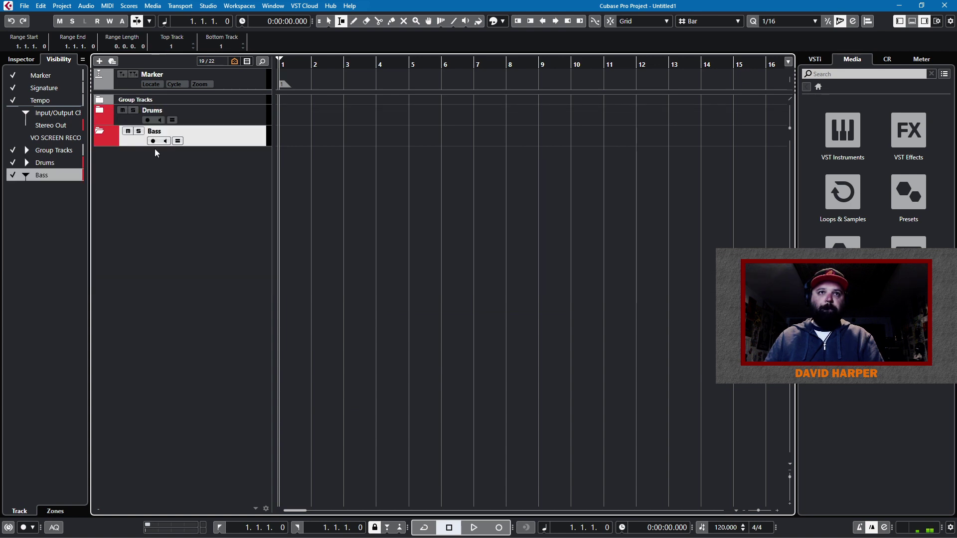
{"action": "left_click", "coordinate": [504, 22]}
{"action": "left_click", "coordinate": [532, 65]}
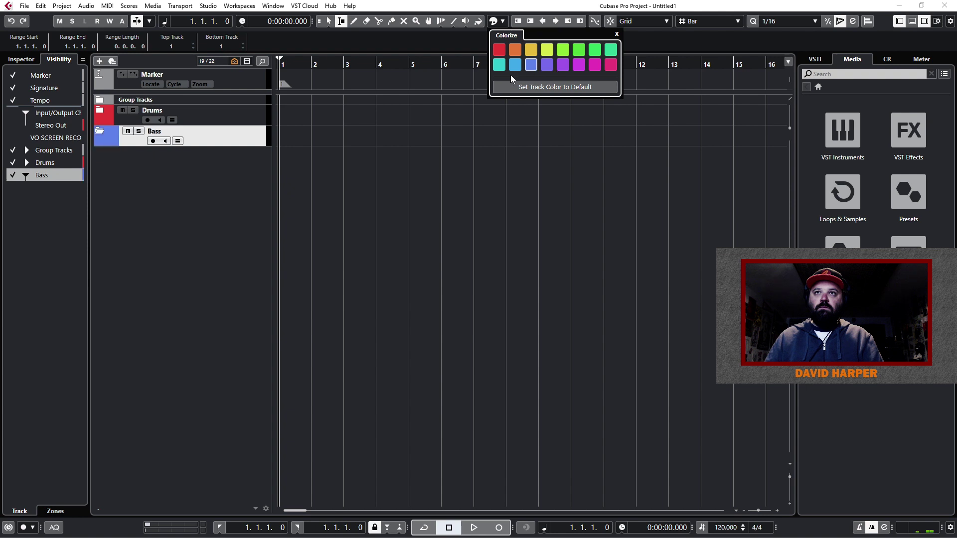
{"action": "left_click", "coordinate": [241, 143]}
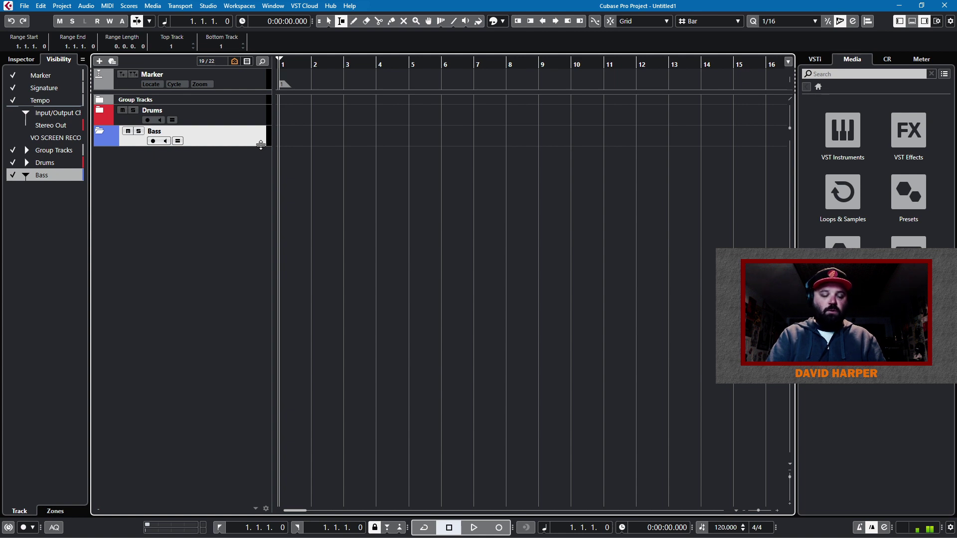
Step: Add two audio tracks with Ctrl+T and move them into the Bass folder
{"action": "key", "text": "ctrl+t"}
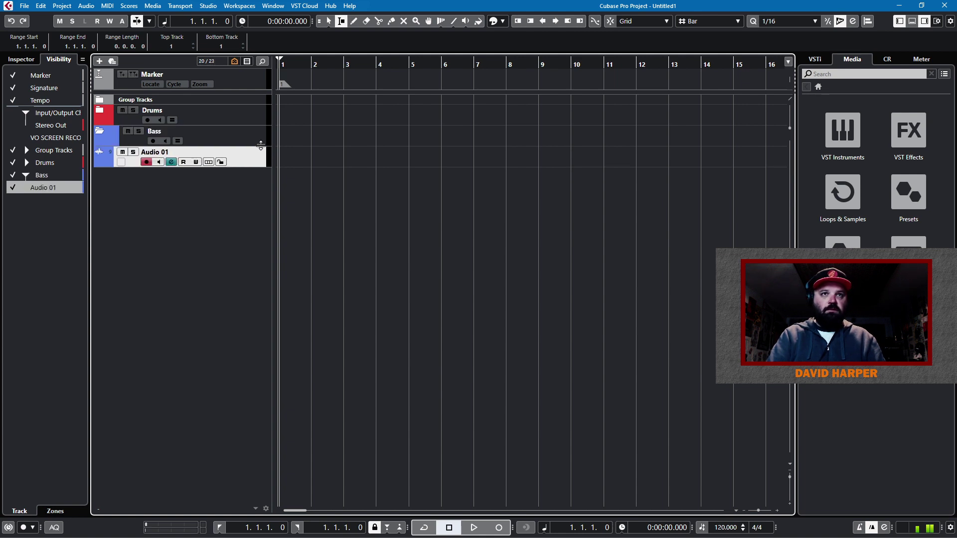
{"action": "key", "text": "ctrl+t"}
{"action": "mouse_move", "coordinate": [249, 177]}
{"action": "left_mouse_down"}
{"action": "mouse_move", "coordinate": [246, 142]}
{"action": "mouse_move", "coordinate": [241, 170]}
{"action": "left_mouse_up"}
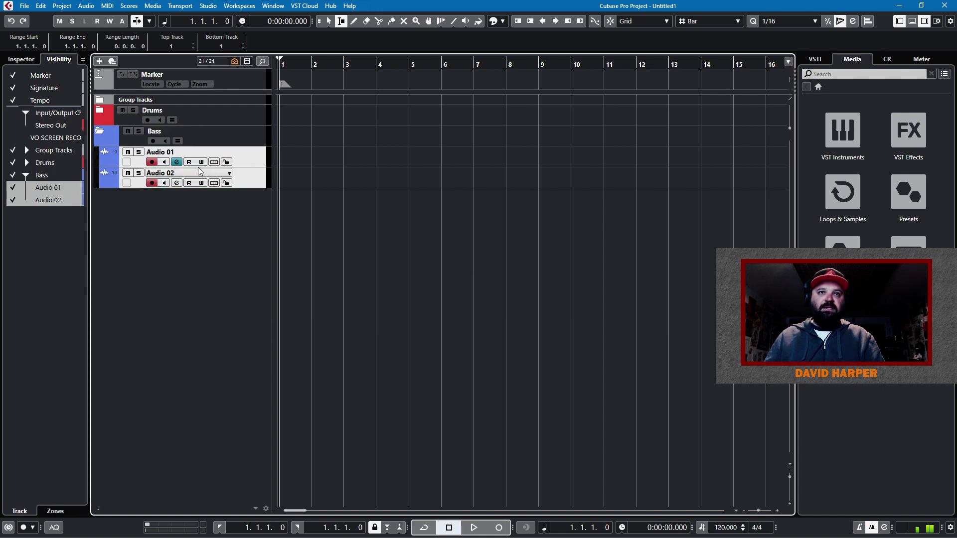
Step: Rename the two bass audio tracks 'Bass DI' and 'Bass Amp'
{"action": "double_click", "coordinate": [177, 150]}
{"action": "type", "text": "Bass DI"}
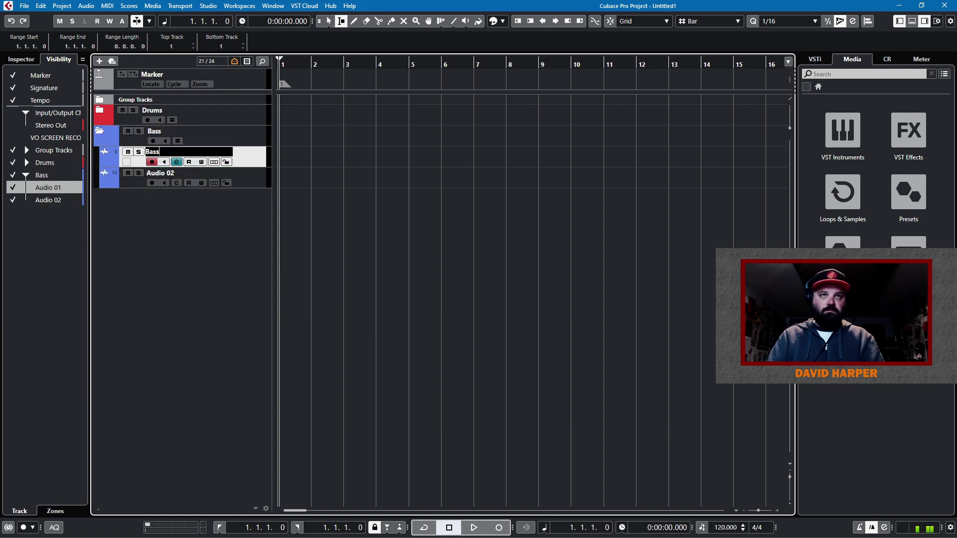
{"action": "double_click", "coordinate": [188, 169]}
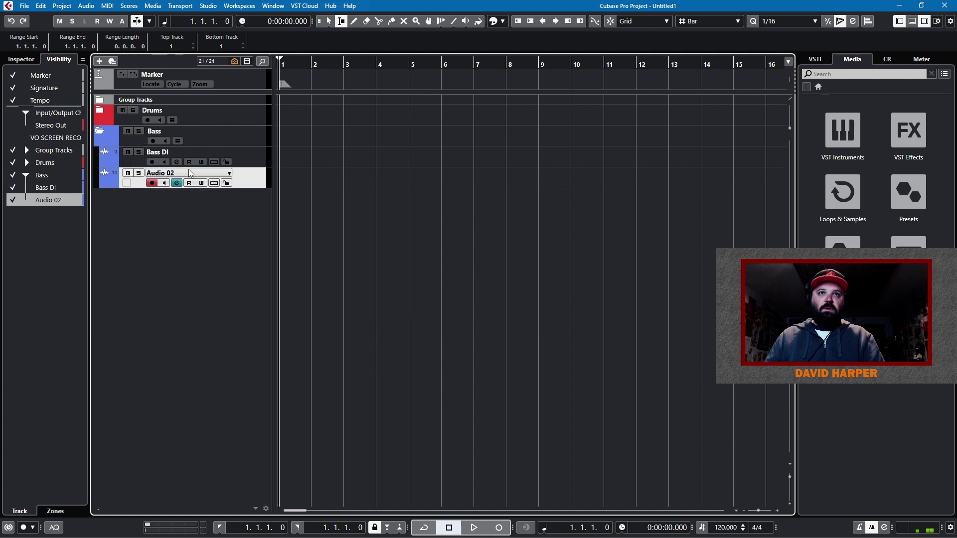
{"action": "type", "text": "Bass Amp"}
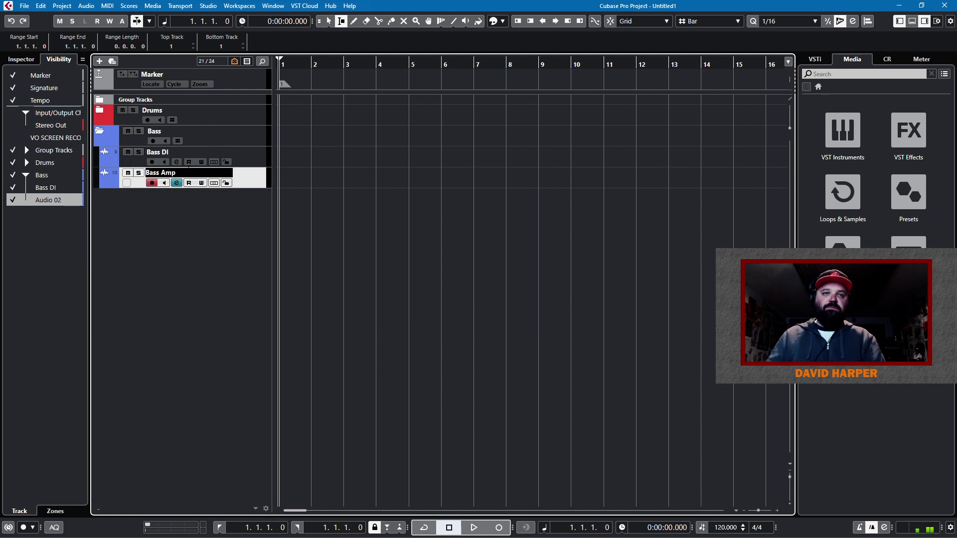
{"action": "key", "text": "Return"}
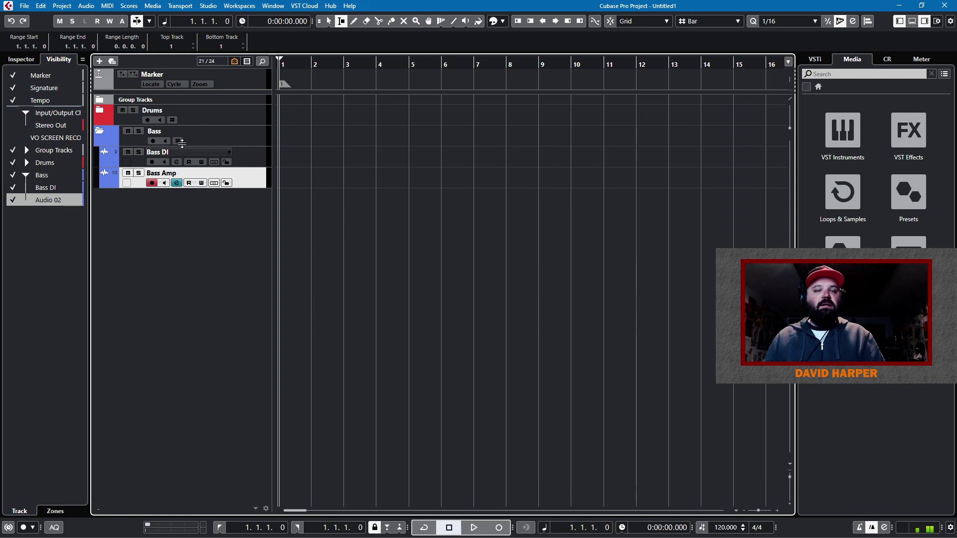
Step: Load VST Bass Amp into the Bass Amp track's first insert slot, then close Channel Settings
{"action": "left_click", "coordinate": [178, 183]}
{"action": "left_click_drag", "start_coordinate": [388, 234], "coordinate": [261, 178]}
{"action": "left_click", "coordinate": [226, 196]}
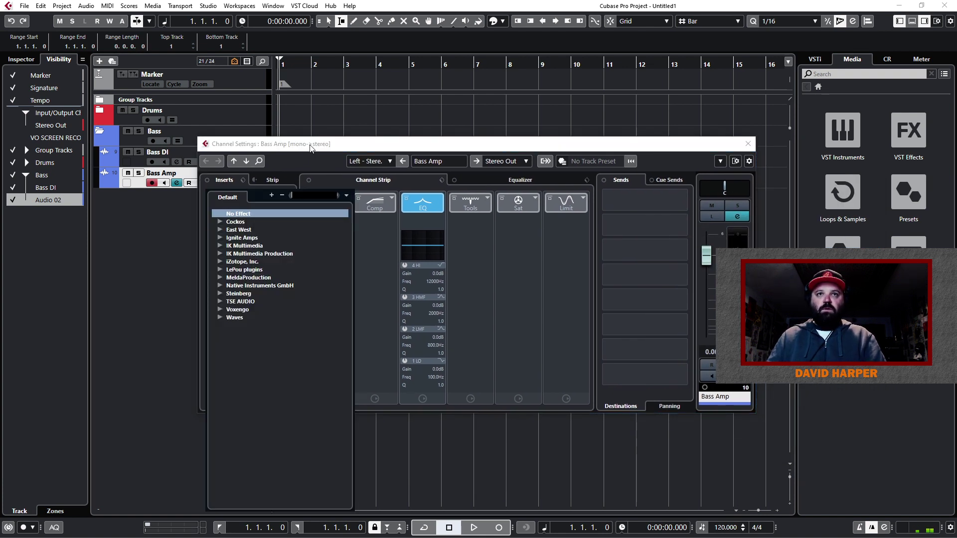
{"action": "key", "text": "Escape"}
{"action": "left_click", "coordinate": [264, 193]}
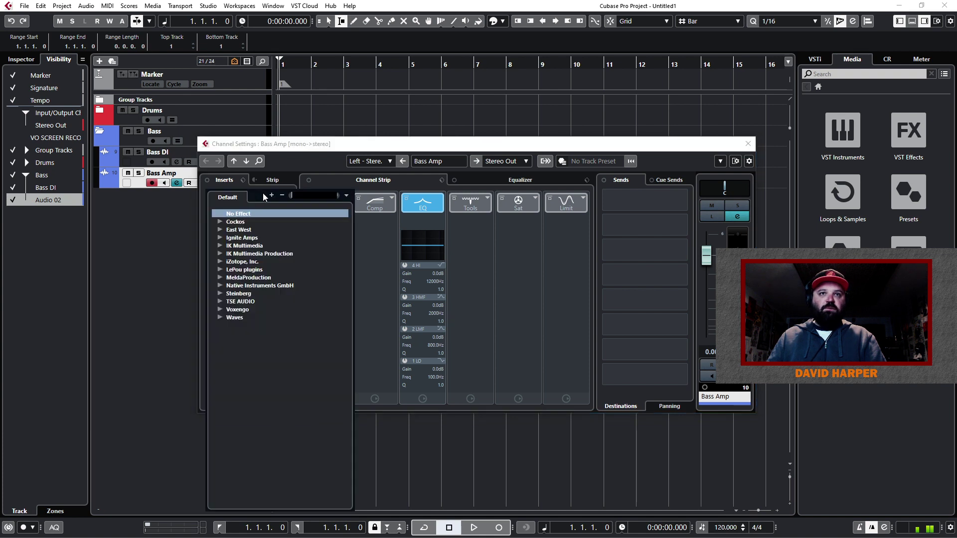
{"action": "type", "text": "vst"}
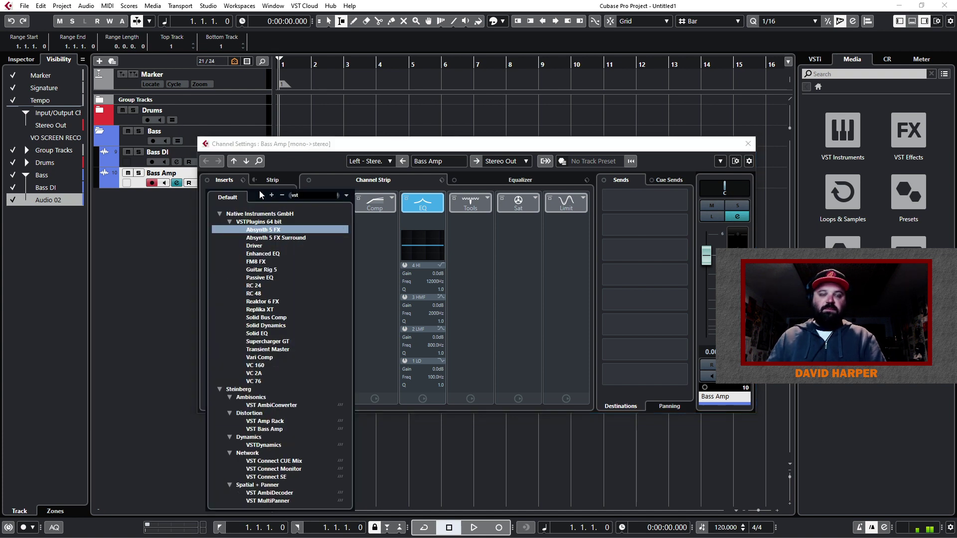
{"action": "type", "text": " bas"}
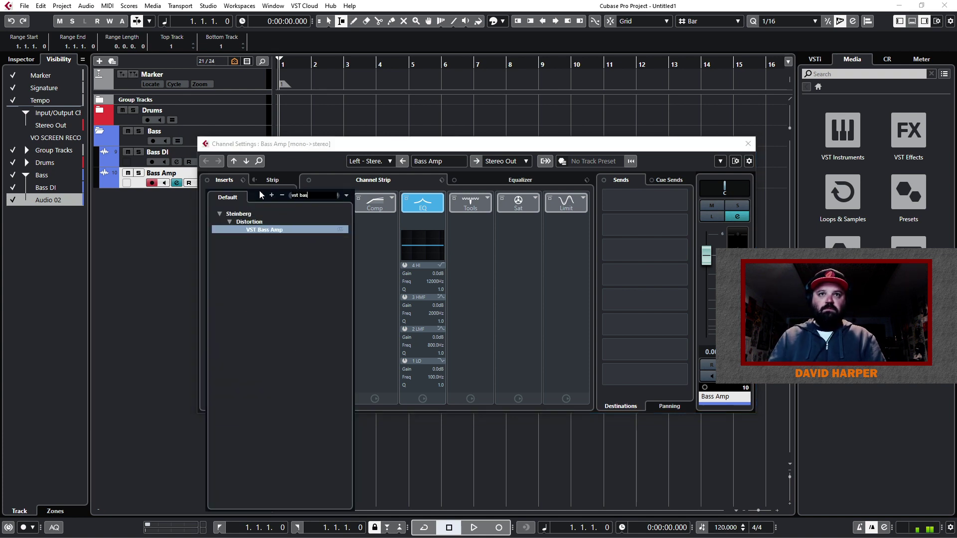
{"action": "left_click", "coordinate": [274, 228]}
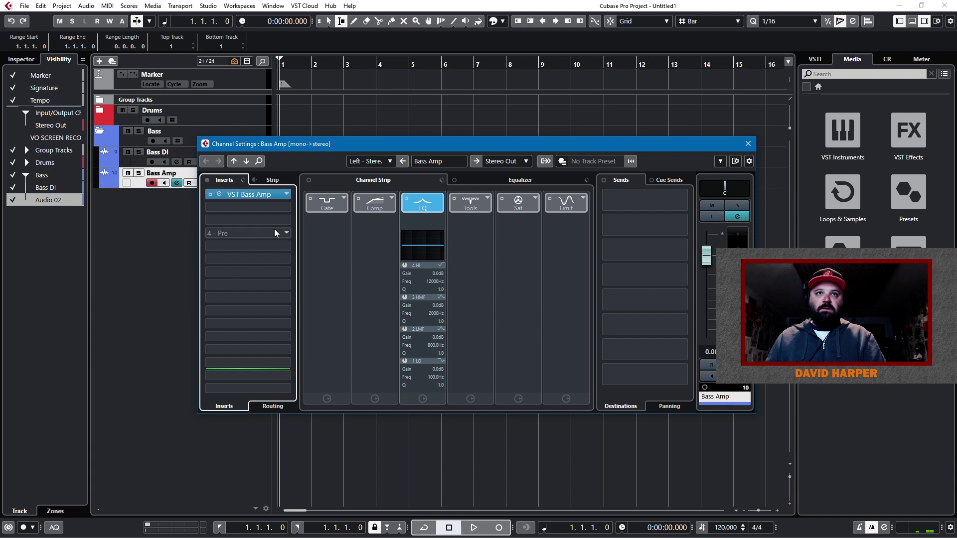
{"action": "left_click_drag", "start_coordinate": [332, 154], "coordinate": [189, 227]}
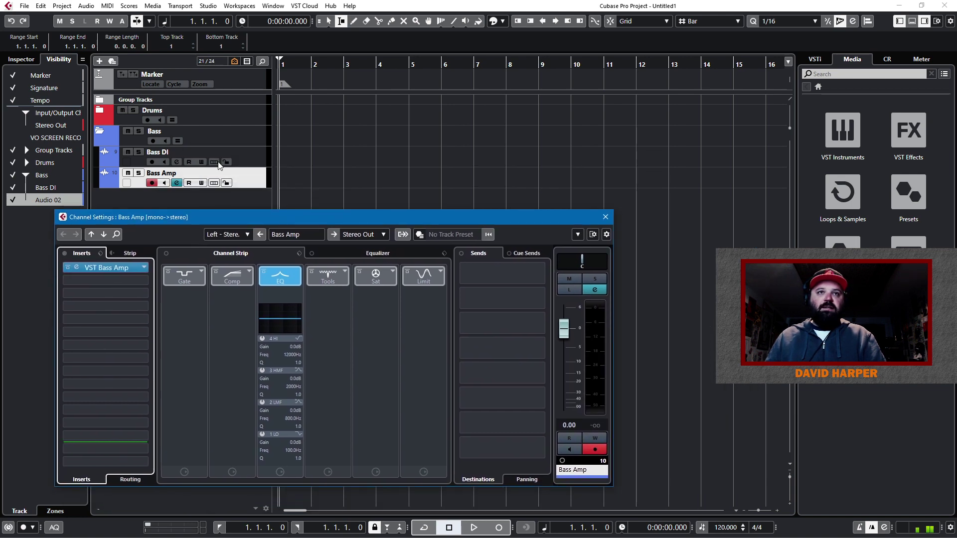
{"action": "left_click", "coordinate": [608, 218]}
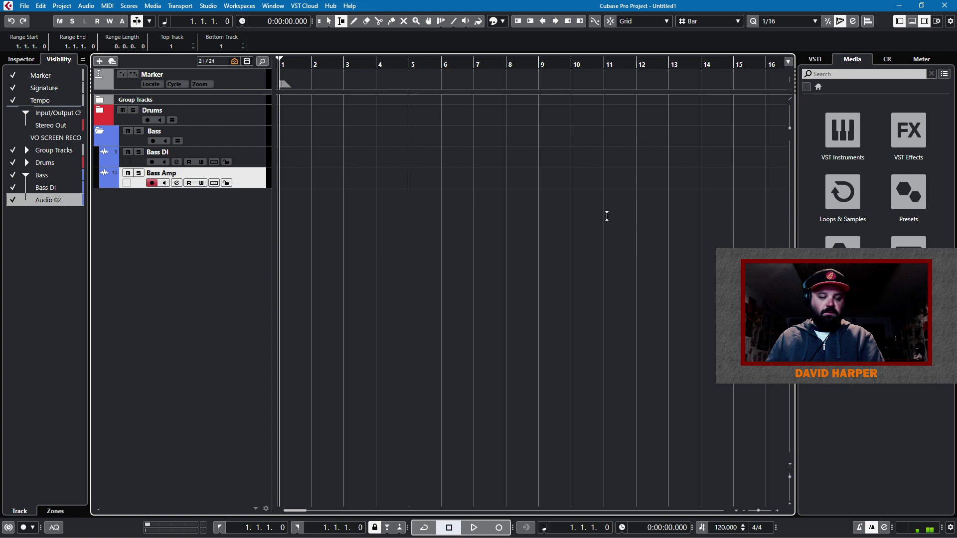
Step: In the MixConsole, route the Bass DI and Bass Amp outputs to the BASS group
{"action": "key", "text": "F3"}
{"action": "left_click", "coordinate": [563, 244]}
{"action": "left_click", "coordinate": [604, 235], "text": "ctrl"}
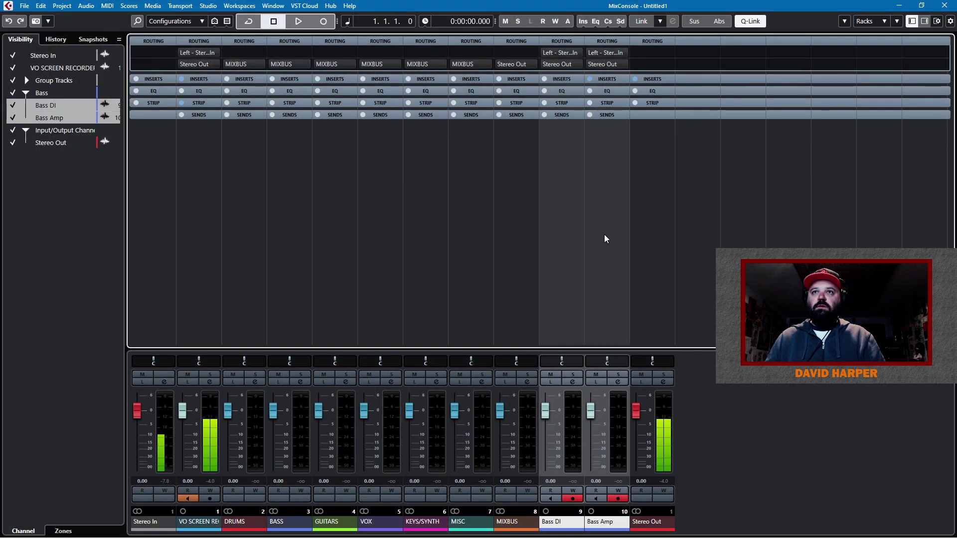
{"action": "left_click", "coordinate": [577, 61]}
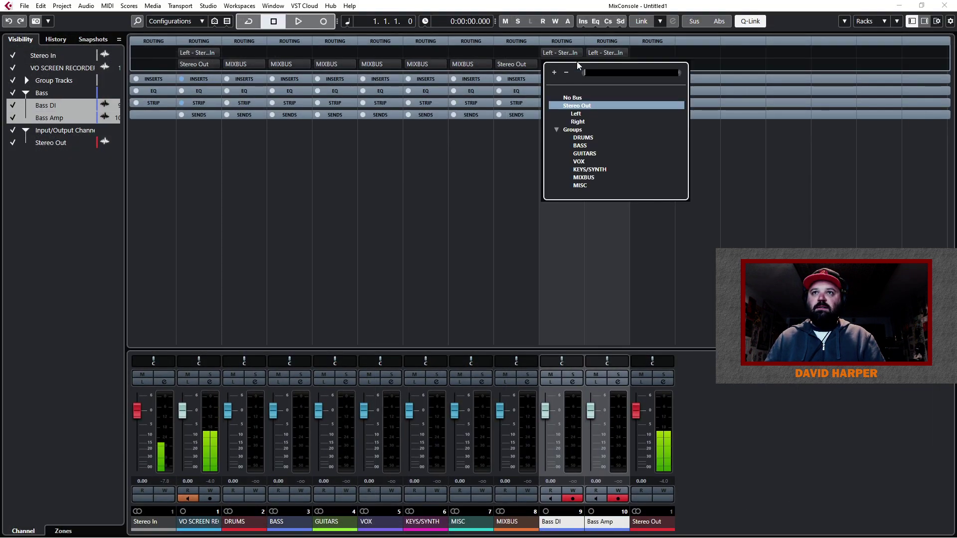
{"action": "left_click", "coordinate": [581, 146]}
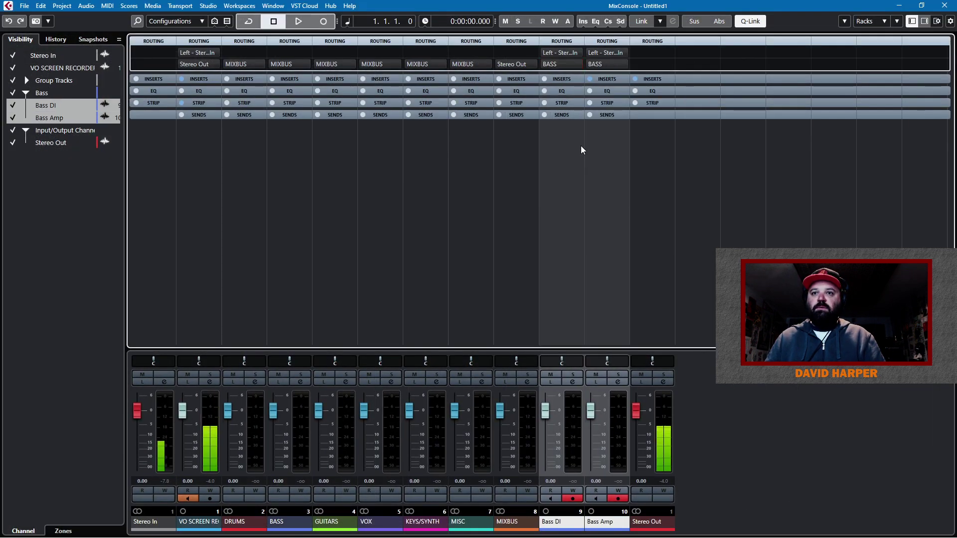
{"action": "left_click", "coordinate": [897, 6]}
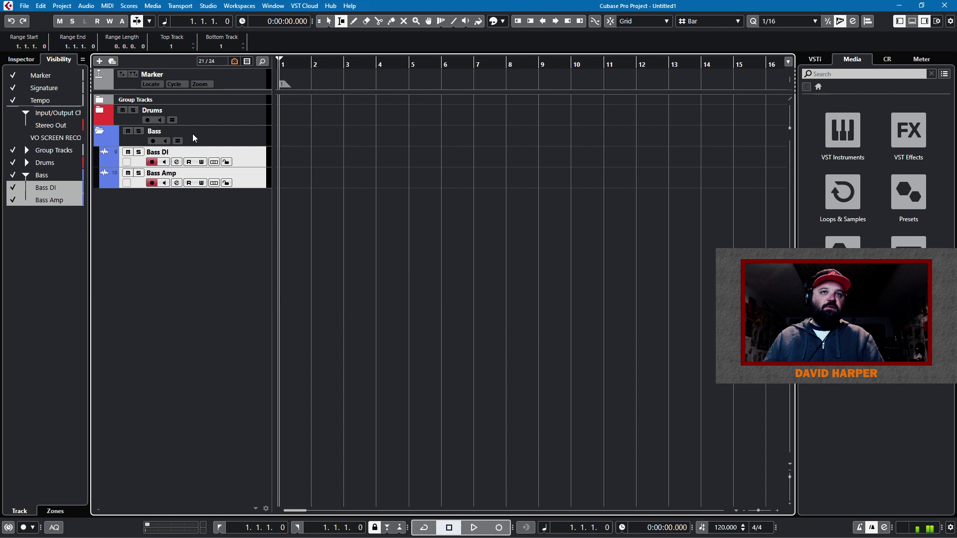
{"action": "left_click", "coordinate": [238, 141]}
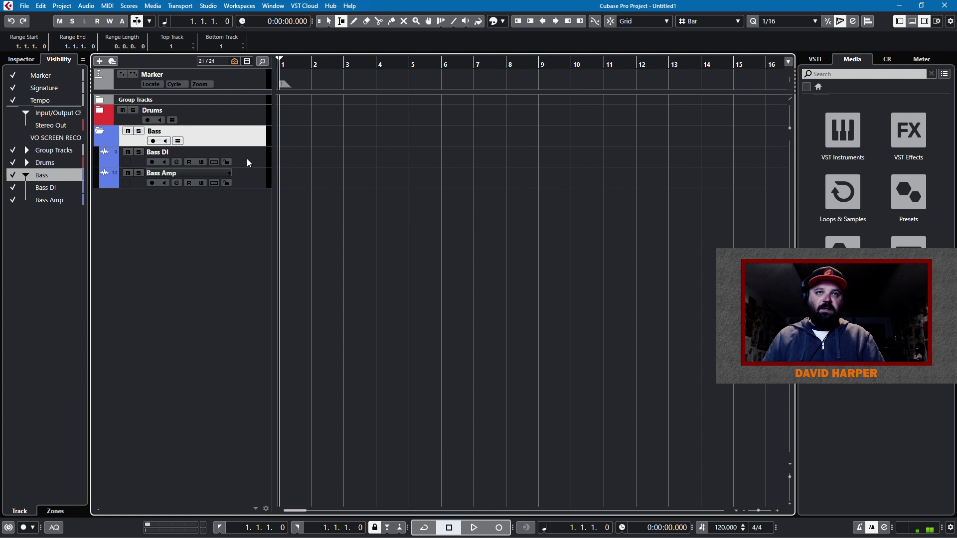
{"action": "left_click", "coordinate": [249, 185]}
{"action": "left_click", "coordinate": [252, 158]}
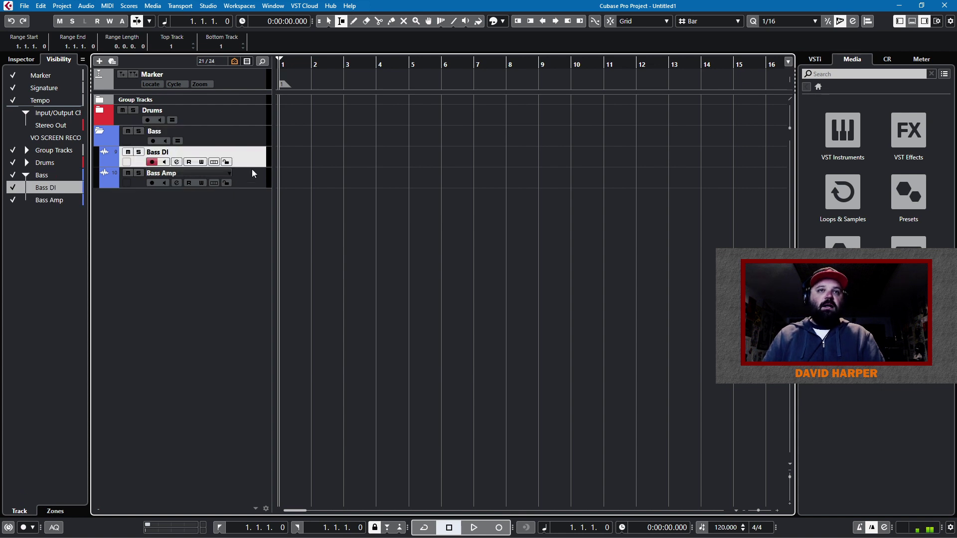
{"action": "left_click", "coordinate": [253, 174]}
{"action": "left_click", "coordinate": [248, 157], "text": "ctrl"}
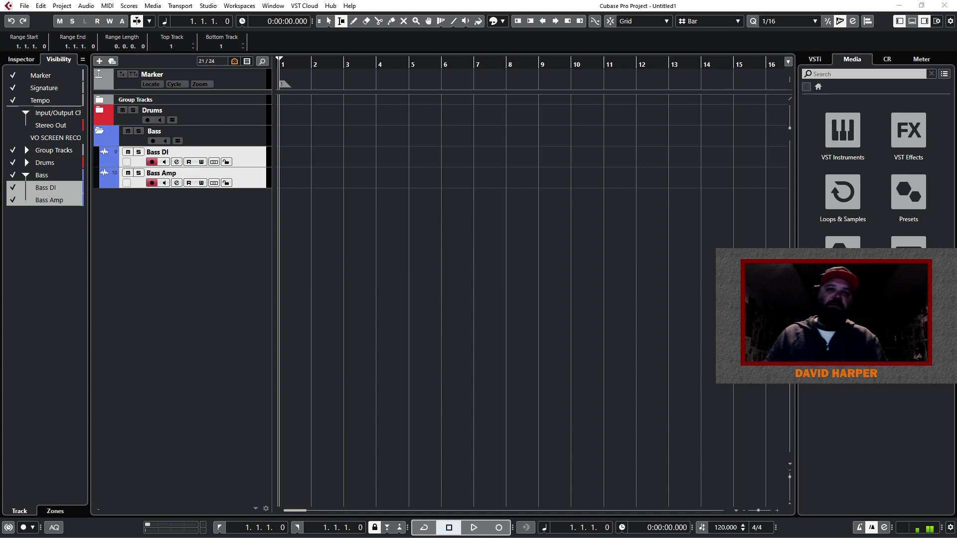
{"action": "left_click", "coordinate": [201, 211]}
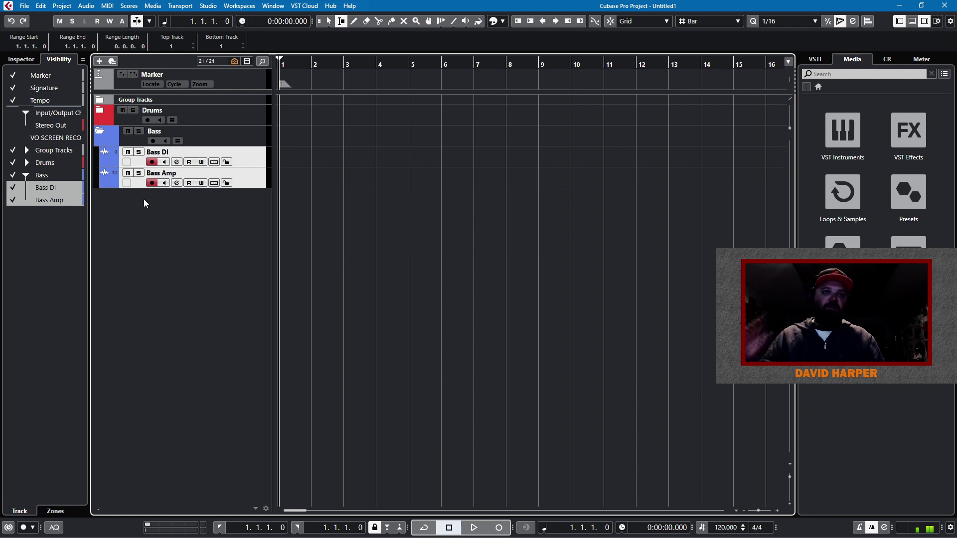
Step: Add a folder track named Guitars
{"action": "right_click", "coordinate": [218, 219]}
{"action": "left_click", "coordinate": [264, 392]}
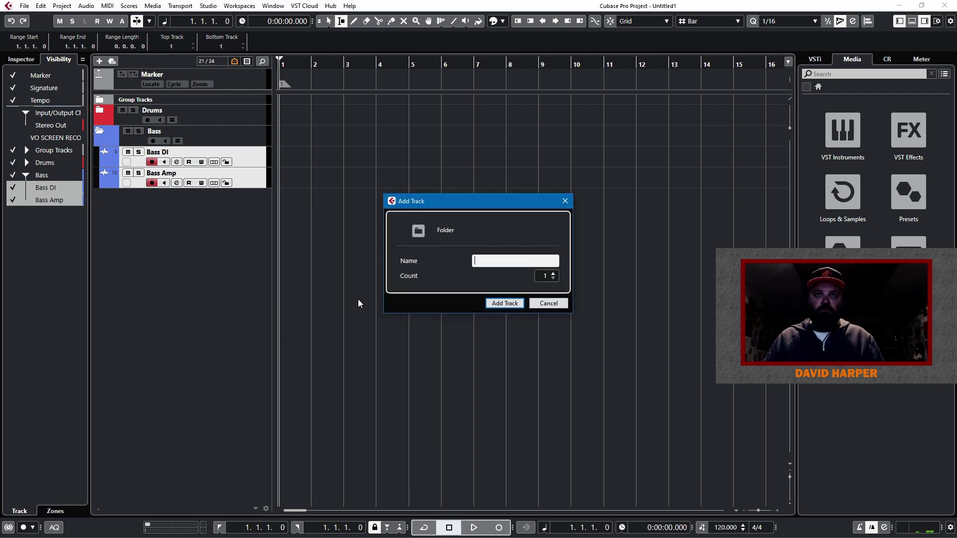
{"action": "type", "text": "Guitars"}
{"action": "key", "text": "Return"}
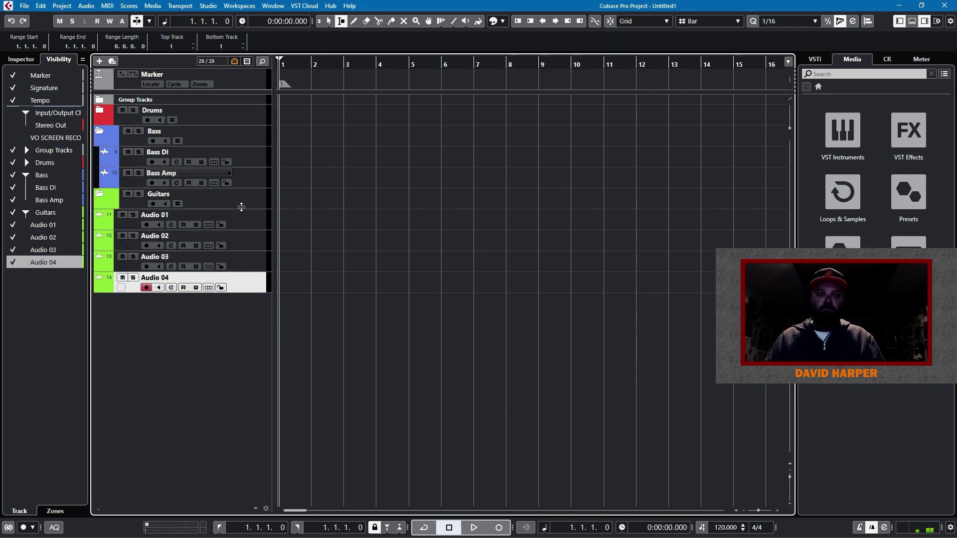
Step: Rename the guitar tracks Acoustic L, Acoustic R, Elec Rtm L, Elec Rtm R, Lead, Solo and move them into Guitars
{"action": "double_click", "coordinate": [150, 214]}
{"action": "type", "text": "Acoustic L"}
{"action": "key", "text": "Tab"}
{"action": "type", "text": "Acoustic R"}
{"action": "key", "text": "Tab"}
{"action": "type", "text": "Elec Rtm L"}
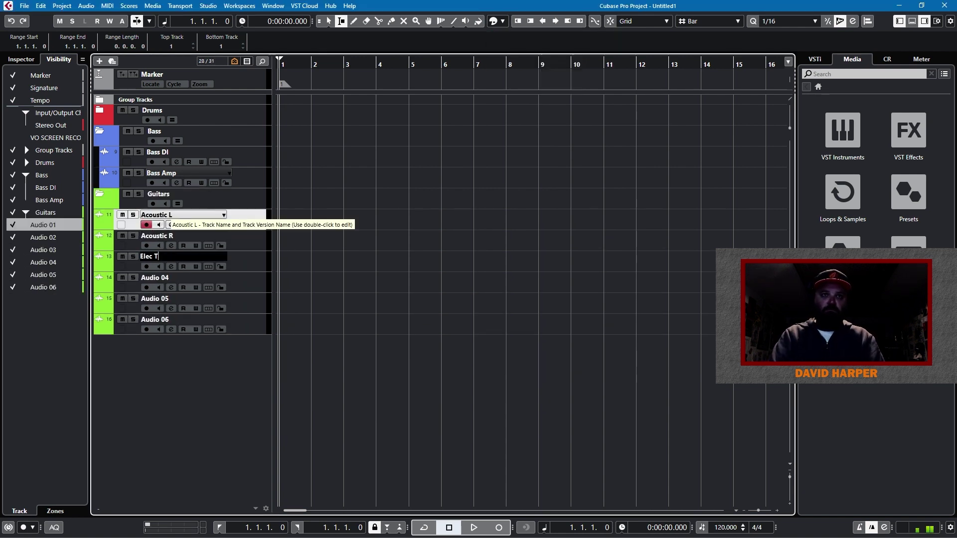
{"action": "key", "text": "Tab"}
{"action": "type", "text": "Elec Rtm R"}
{"action": "key", "text": "Tab"}
{"action": "type", "text": "Lead"}
{"action": "key", "text": "Tab"}
{"action": "type", "text": "Solo"}
{"action": "key", "text": "Return"}
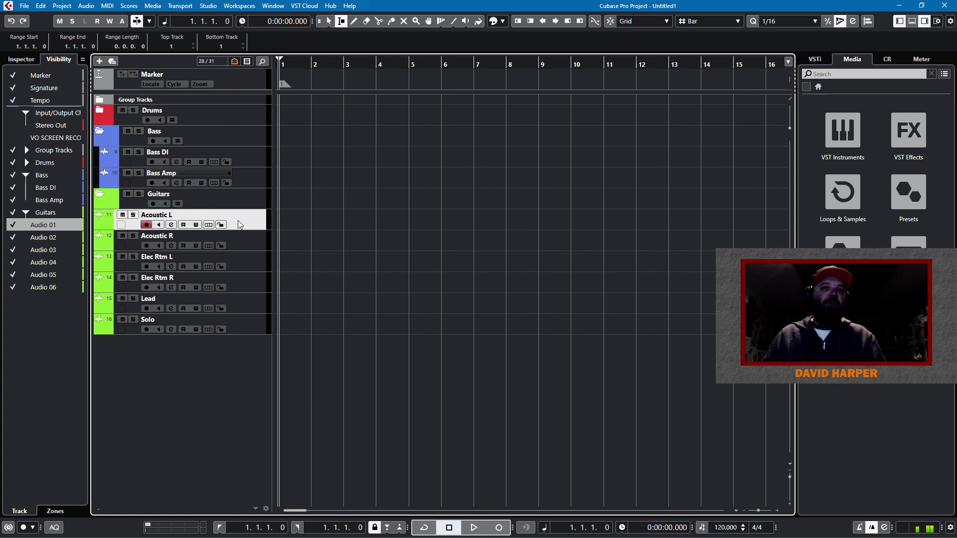
{"action": "left_click", "coordinate": [254, 320], "text": "shift"}
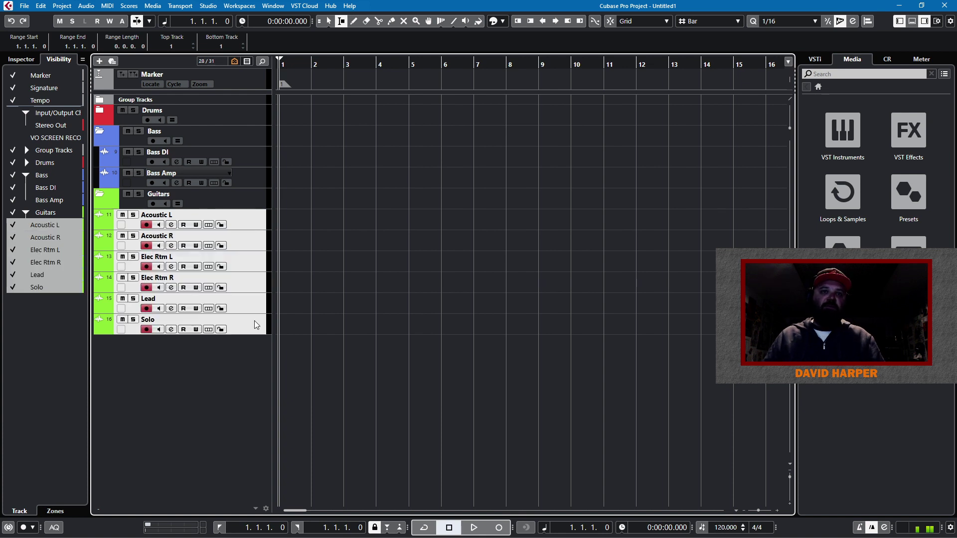
{"action": "left_click_drag", "start_coordinate": [244, 225], "coordinate": [251, 200]}
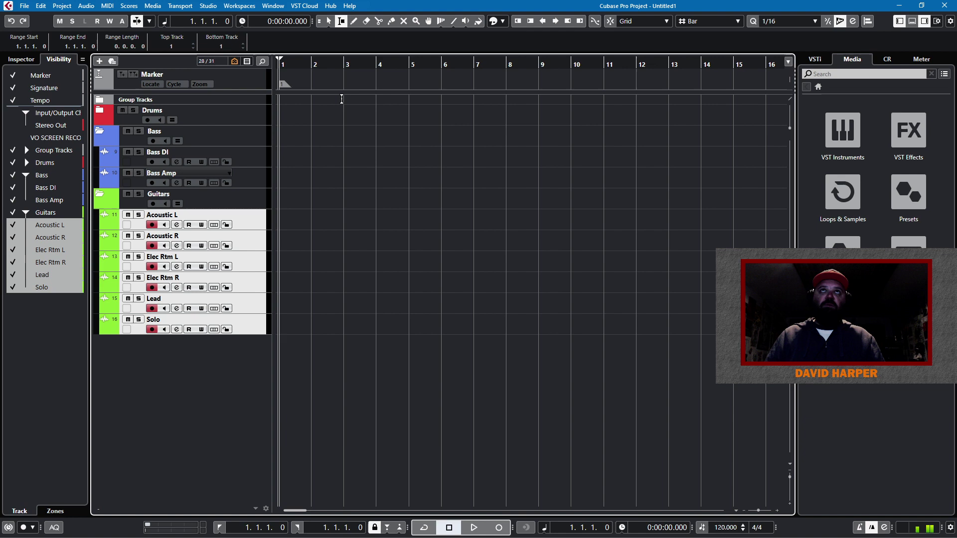
Step: Set the six guitar channels' output to GUITARS and their input to Stereo In right
{"action": "key", "text": "F3"}
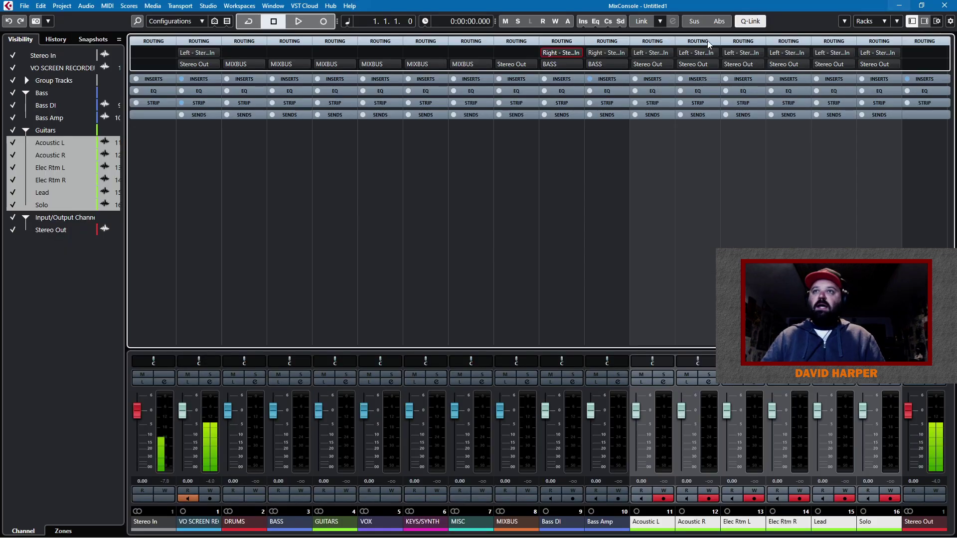
{"action": "left_click", "coordinate": [668, 64]}
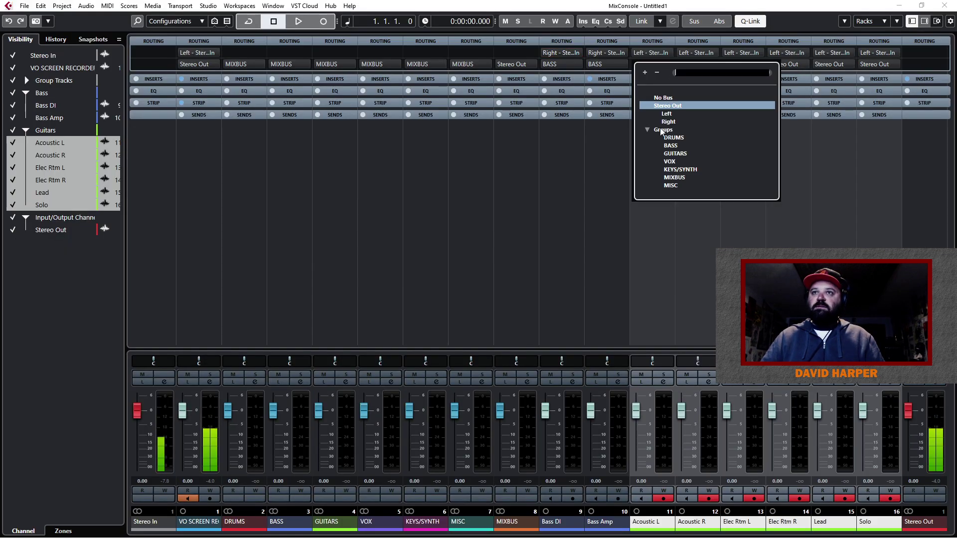
{"action": "left_click", "coordinate": [676, 153]}
{"action": "left_click", "coordinate": [651, 52]}
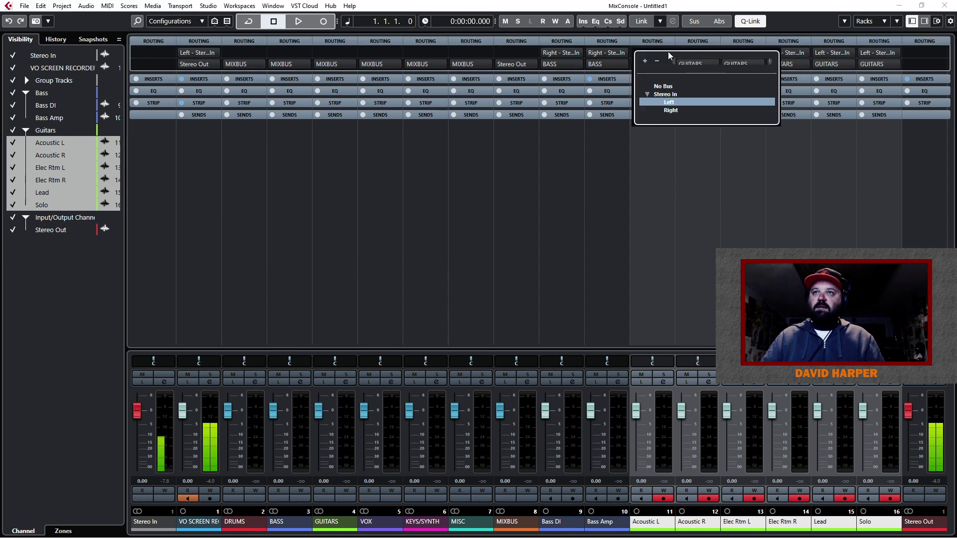
{"action": "left_click", "coordinate": [669, 110]}
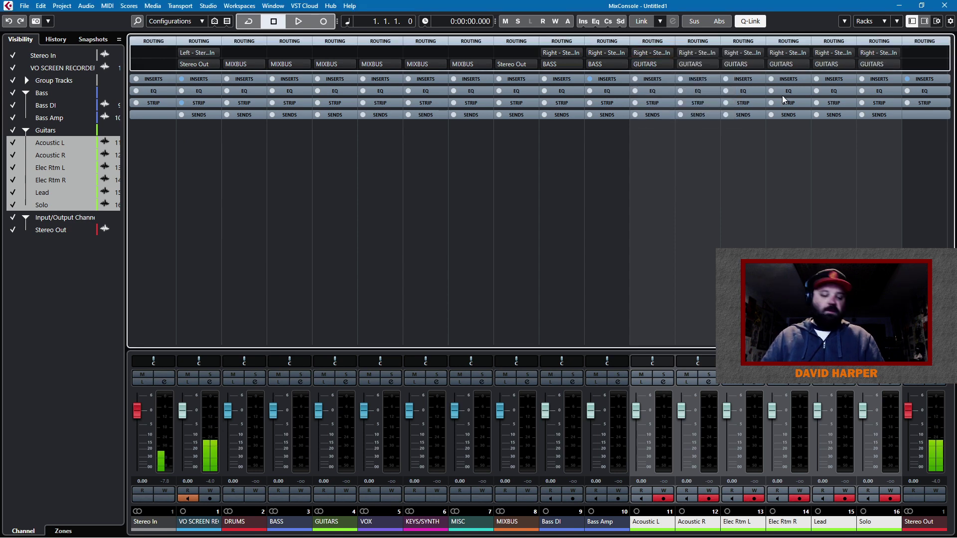
Step: Return to the project and collapse the Guitars and Bass folders
{"action": "left_click", "coordinate": [945, 5]}
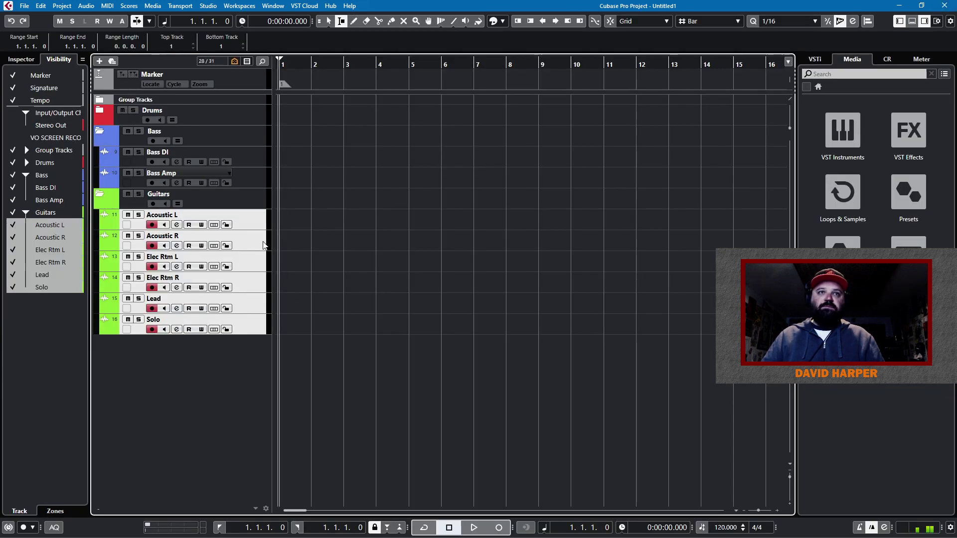
{"action": "left_click", "coordinate": [103, 98]}
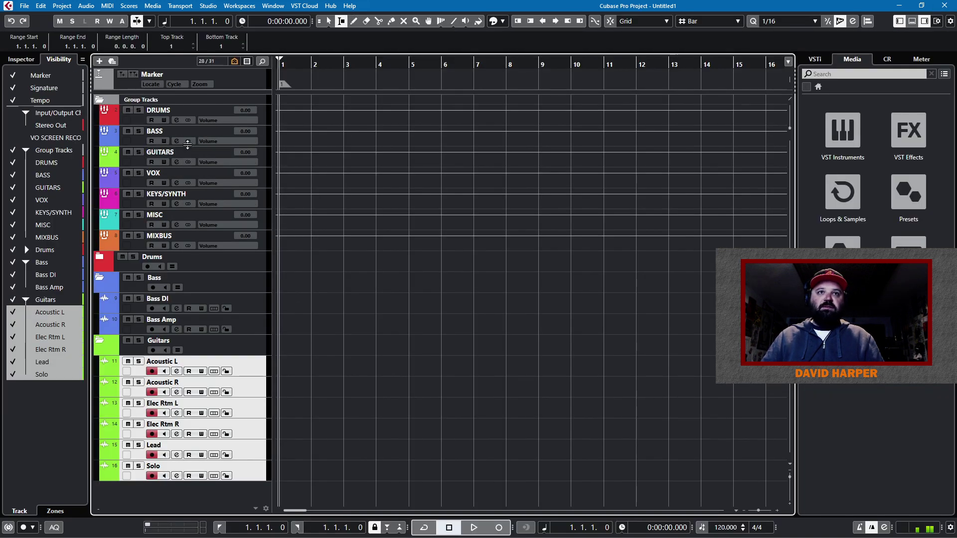
{"action": "left_click", "coordinate": [99, 100]}
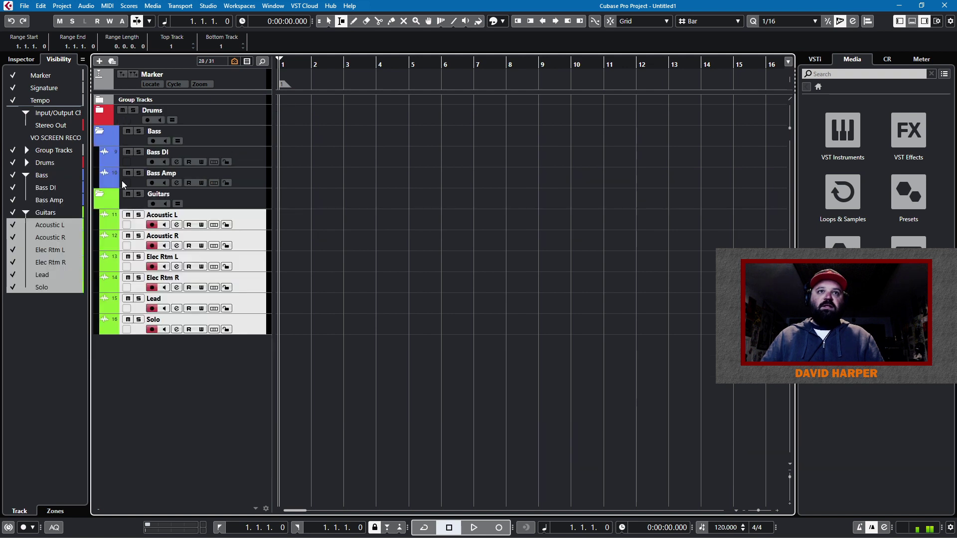
{"action": "left_click", "coordinate": [97, 196]}
{"action": "left_click", "coordinate": [99, 131]}
Step: Add a folder track named Vocals
{"action": "right_click", "coordinate": [139, 219]}
{"action": "left_click", "coordinate": [170, 299]}
{"action": "type", "text": "Vocals"}
{"action": "key", "text": "Return"}
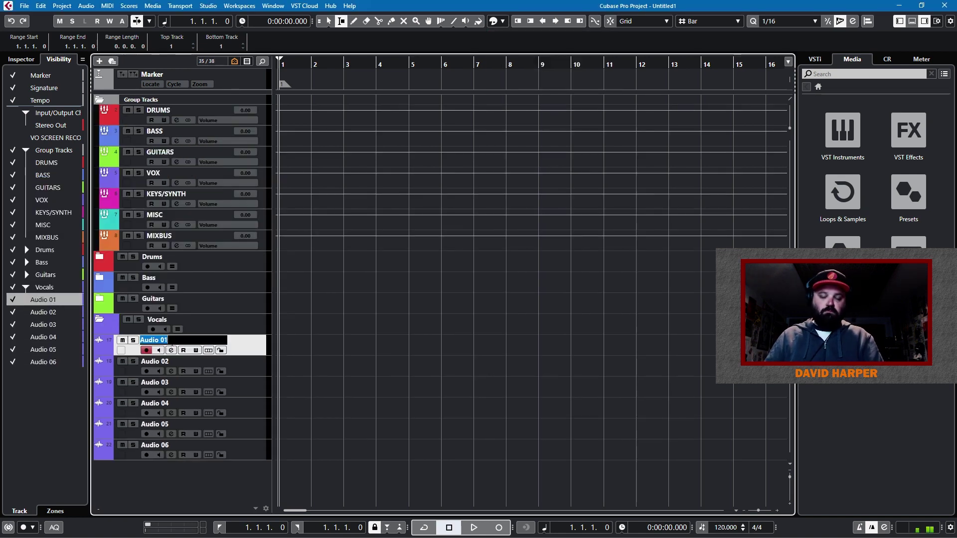
Step: Name the vocal tracks Scratch, Lead, Backup 1, Backup 2, Backup 3 and Backup 4
{"action": "type", "text": "Scratch"}
{"action": "key", "text": "Tab"}
{"action": "type", "text": "Lead"}
{"action": "key", "text": "Tab"}
{"action": "type", "text": "Backup"}
{"action": "key", "text": "Tab"}
{"action": "type", "text": "Backup"}
{"action": "key", "text": "Tab"}
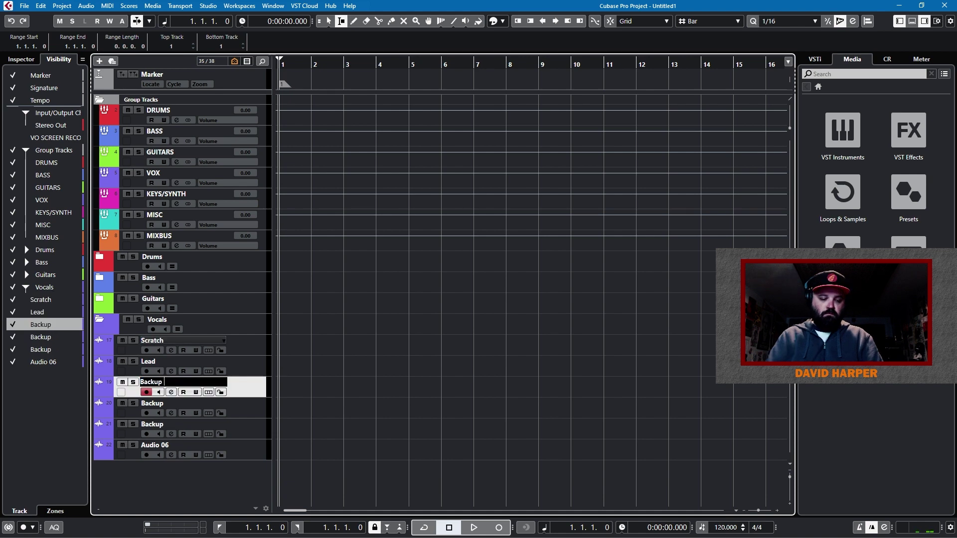
{"action": "type", "text": "1"}
{"action": "key", "text": "Tab"}
{"action": "type", "text": "Backup 2"}
{"action": "key", "text": "Tab"}
{"action": "type", "text": "Backup 3"}
{"action": "key", "text": "Tab"}
{"action": "type", "text": "Backup 4"}
Step: Add a recoloured group channel feeding VOX for the vocal tracks and name it BACKUPS
{"action": "left_click", "coordinate": [200, 340]}
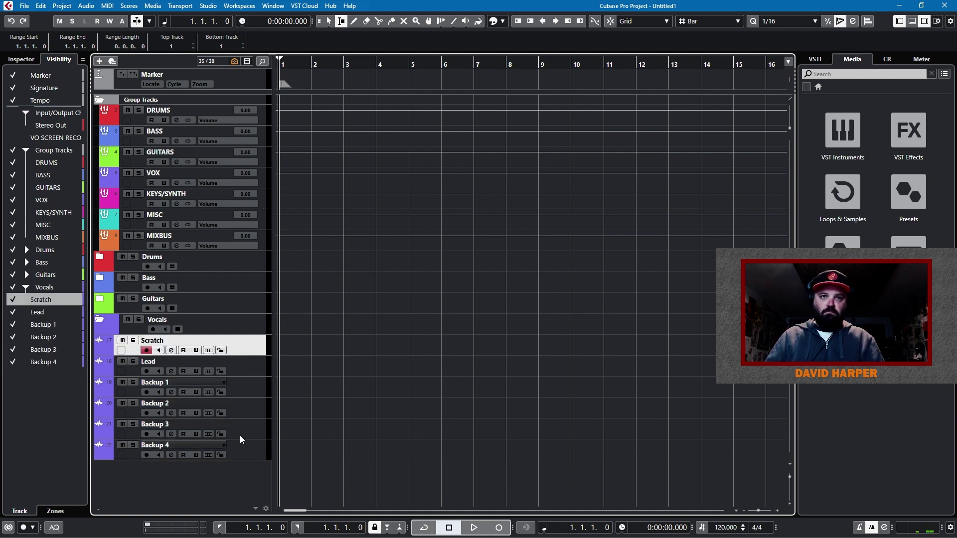
{"action": "left_click", "coordinate": [240, 445], "text": "shift"}
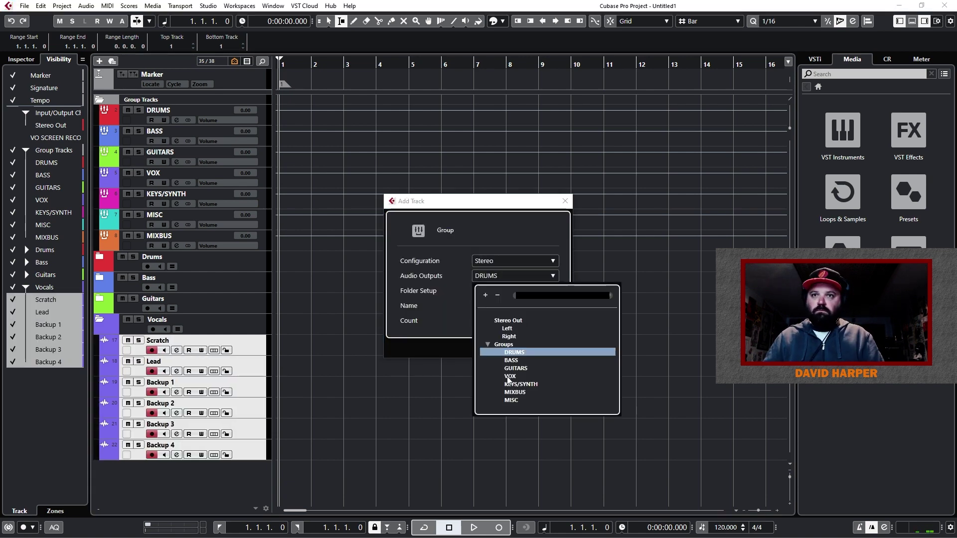
{"action": "left_click", "coordinate": [510, 376]}
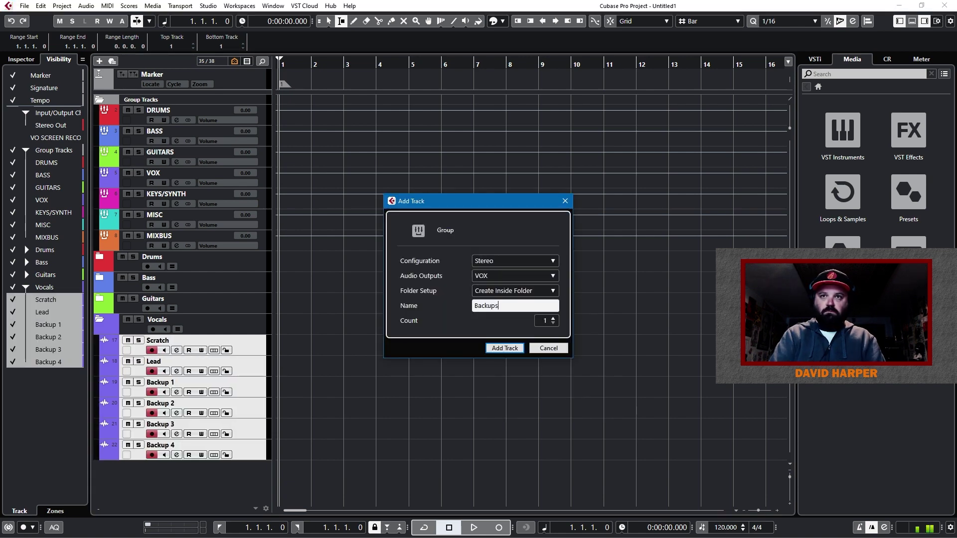
{"action": "left_click", "coordinate": [503, 345]}
{"action": "left_click", "coordinate": [497, 21]}
{"action": "left_click", "coordinate": [576, 62]}
{"action": "double_click", "coordinate": [189, 466]}
{"action": "type", "text": "BACKUPS"}
{"action": "key", "text": "Return"}
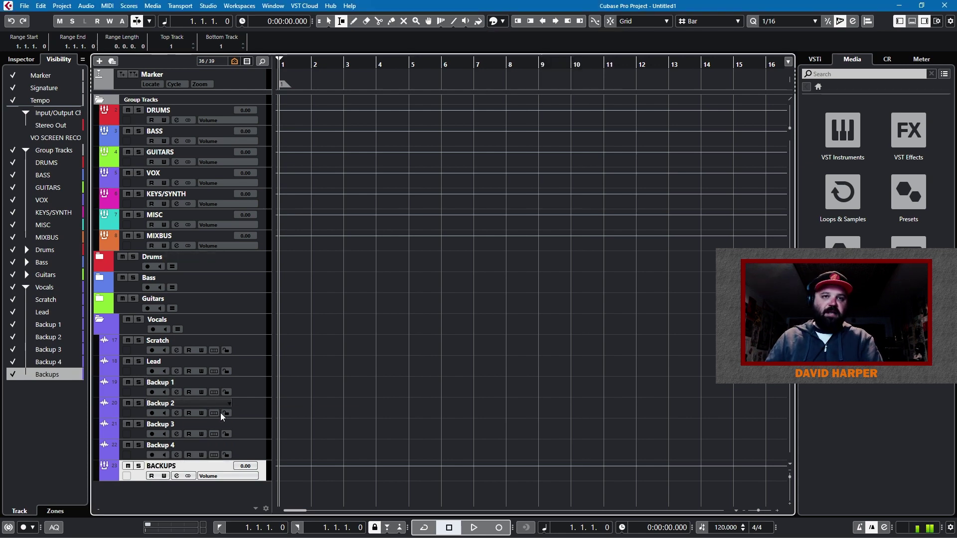
{"action": "key", "text": "F3"}
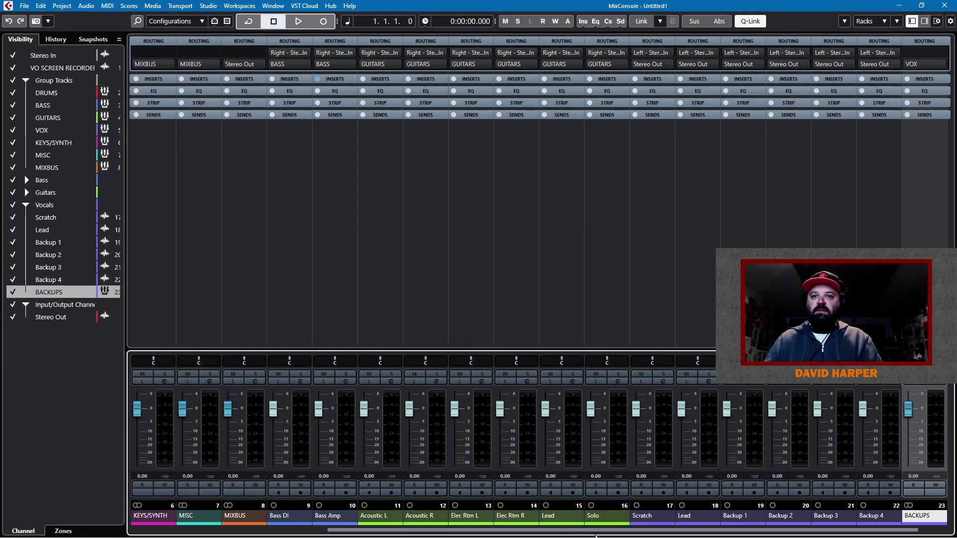
Step: Route the Backup 1–4 channel outputs to the BACKUPS group
{"action": "scroll", "coordinate": [596, 535], "scroll_direction": "right", "scroll_amount": 1}
{"action": "left_click", "coordinate": [696, 273]}
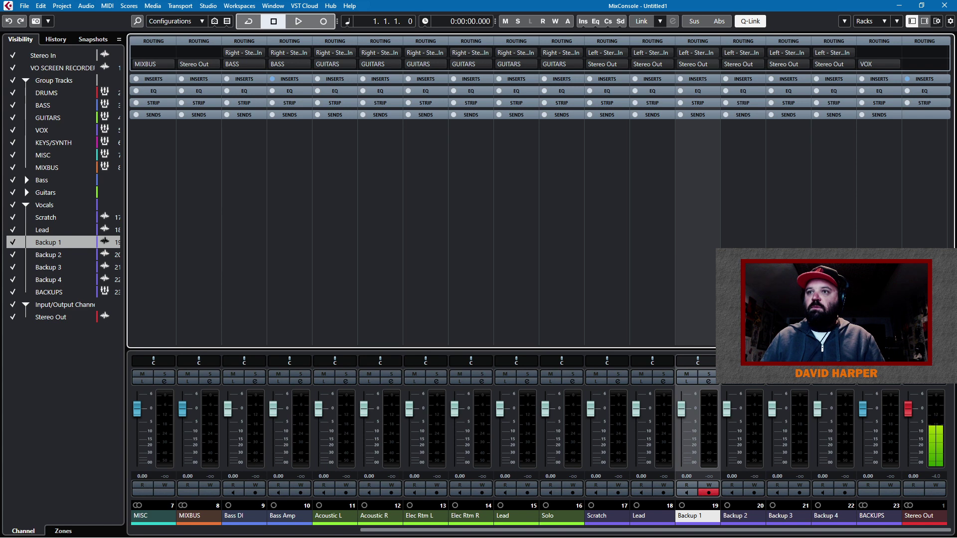
{"action": "left_click", "coordinate": [847, 221], "text": "shift"}
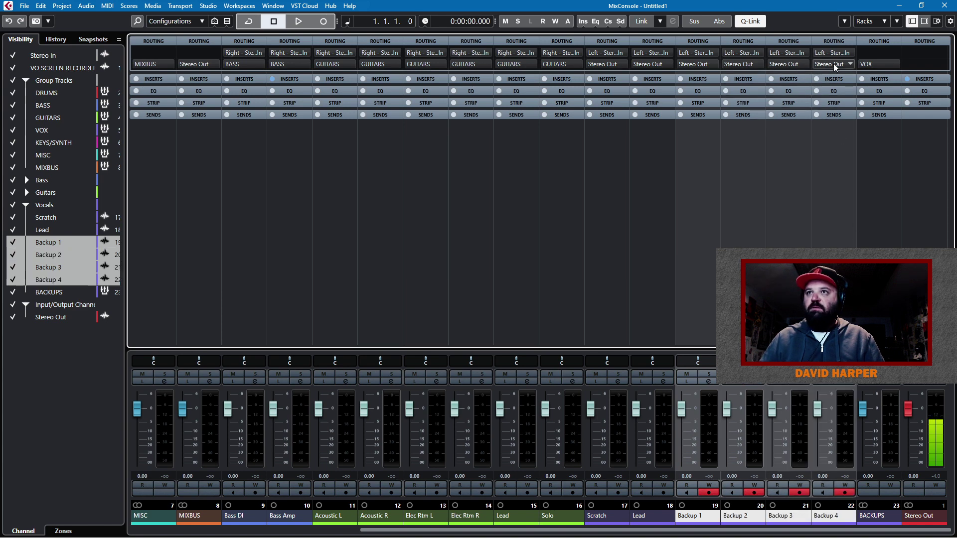
{"action": "left_click", "coordinate": [850, 64]}
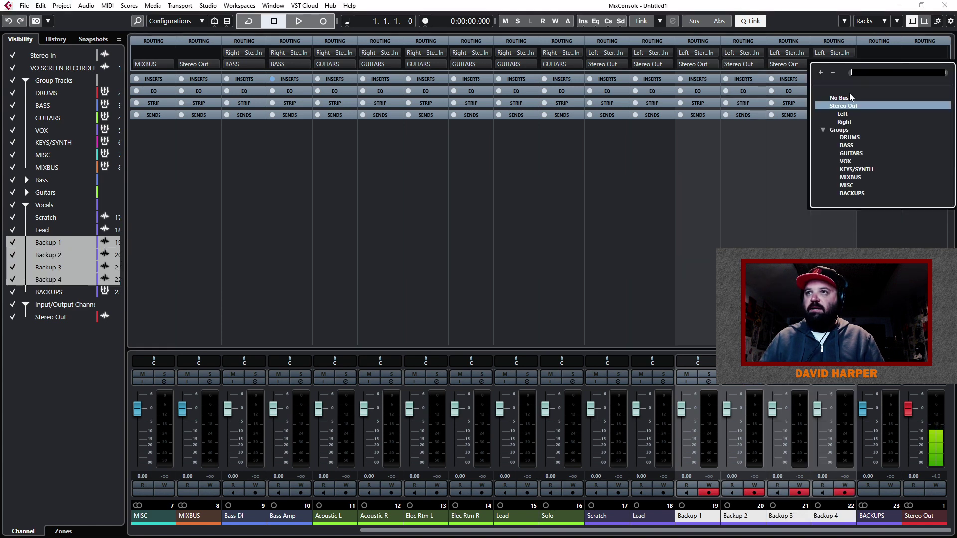
{"action": "left_click", "coordinate": [860, 194]}
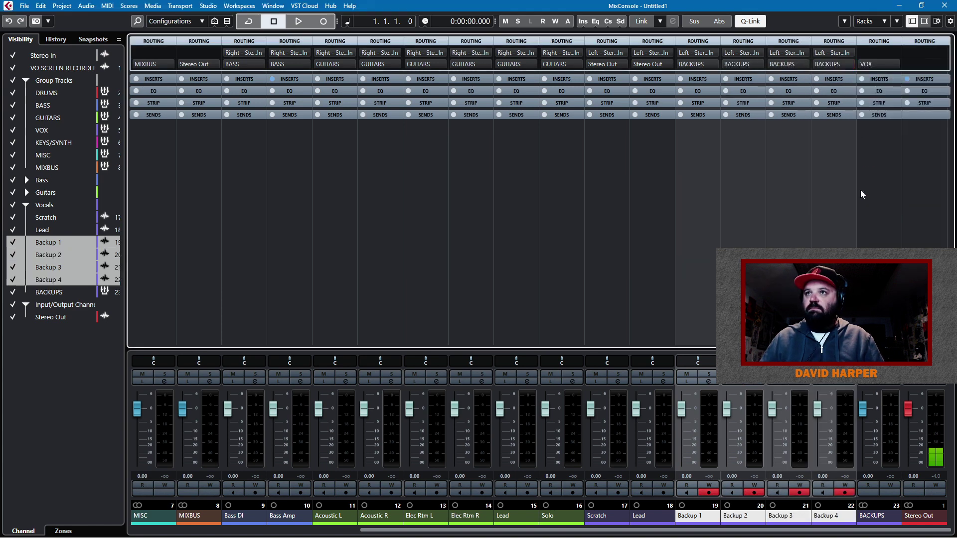
Step: Route the Scratch and Lead channel outputs to the VOX group
{"action": "left_click", "coordinate": [596, 214]}
{"action": "left_click", "coordinate": [646, 209], "text": "shift"}
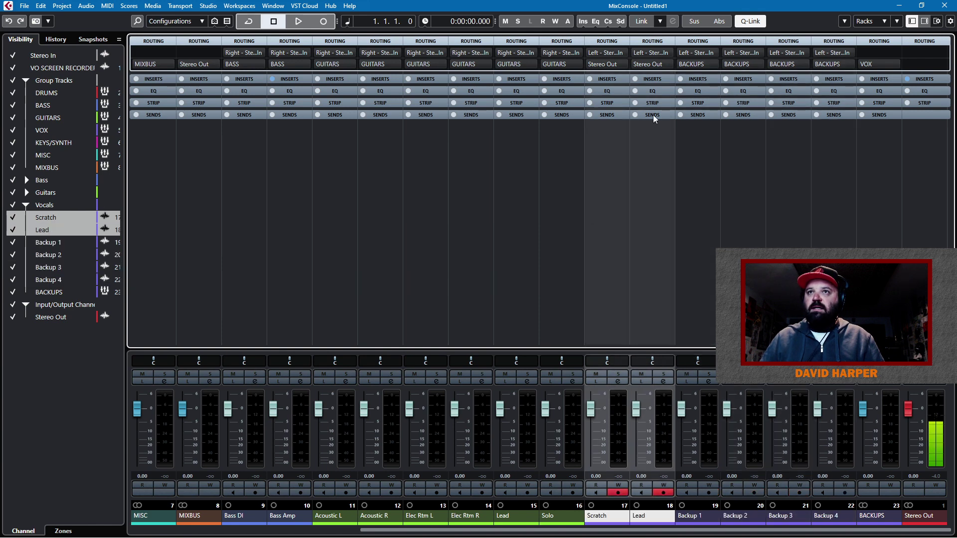
{"action": "left_click", "coordinate": [667, 65]}
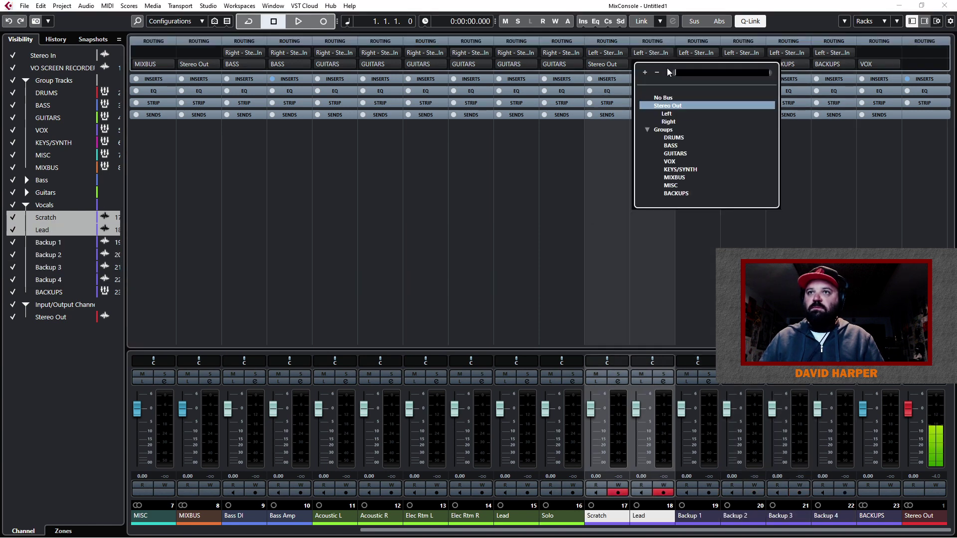
{"action": "left_click", "coordinate": [669, 162]}
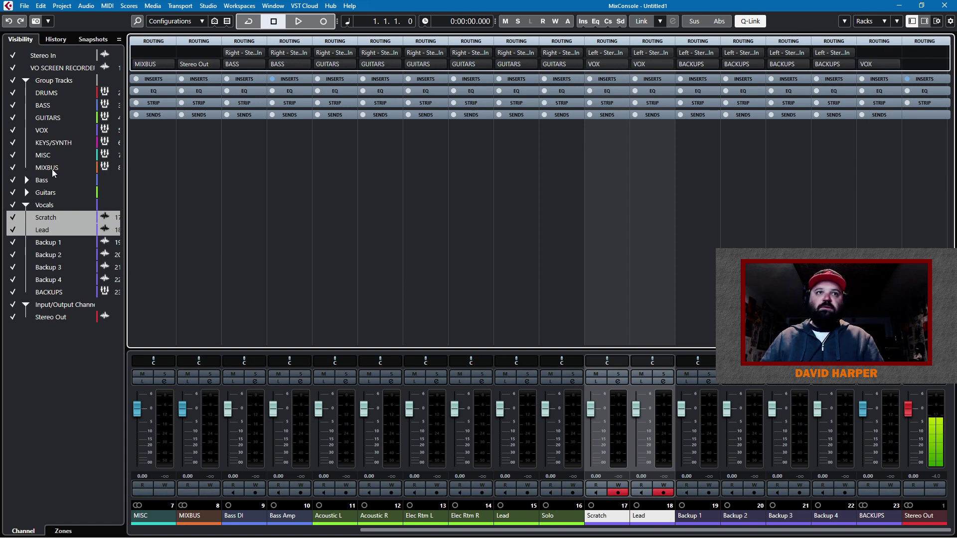
Step: Hide the group, Stereo Out, Stereo In and recorder channels in the MixConsole Visibility list
{"action": "left_click", "coordinate": [13, 81]}
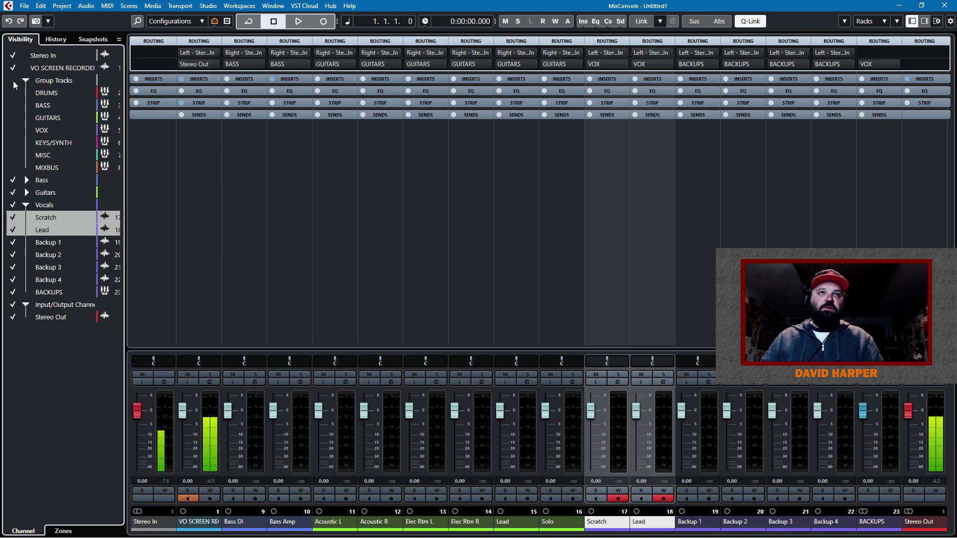
{"action": "left_click", "coordinate": [13, 82]}
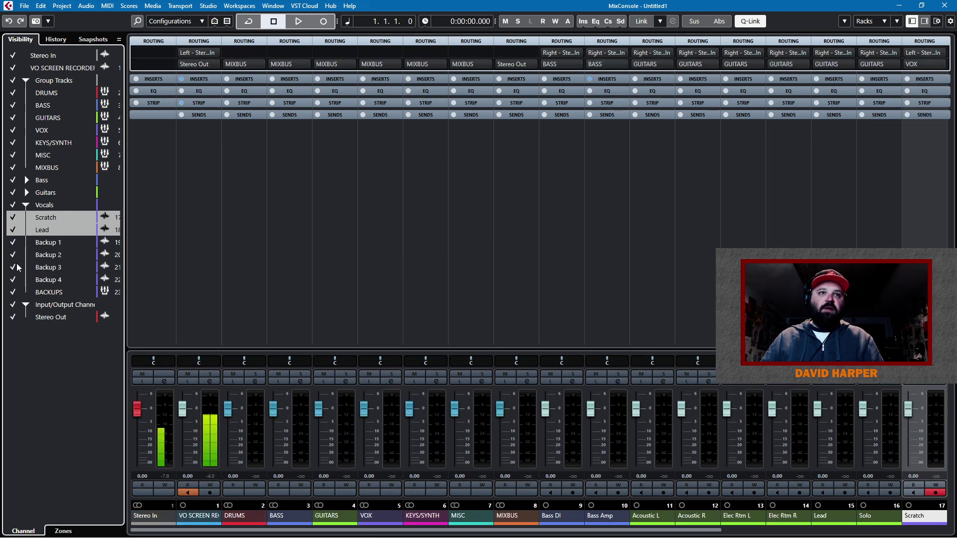
{"action": "left_click", "coordinate": [13, 205]}
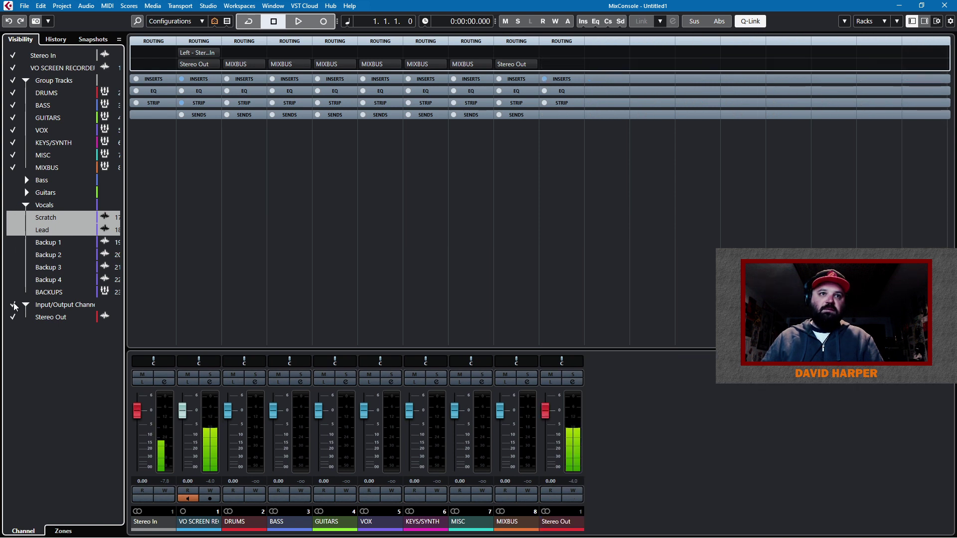
{"action": "left_click", "coordinate": [12, 317]}
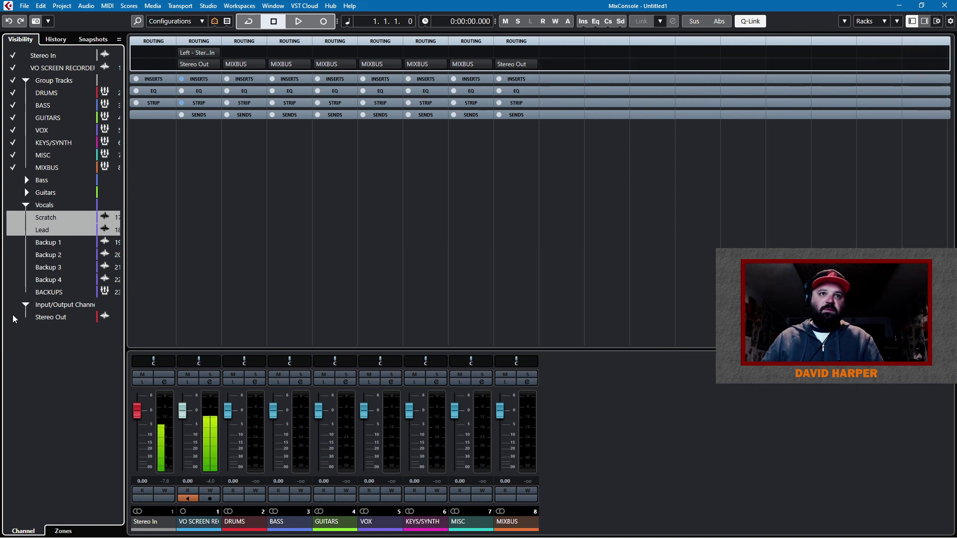
{"action": "left_click", "coordinate": [13, 68]}
{"action": "left_click", "coordinate": [13, 55]}
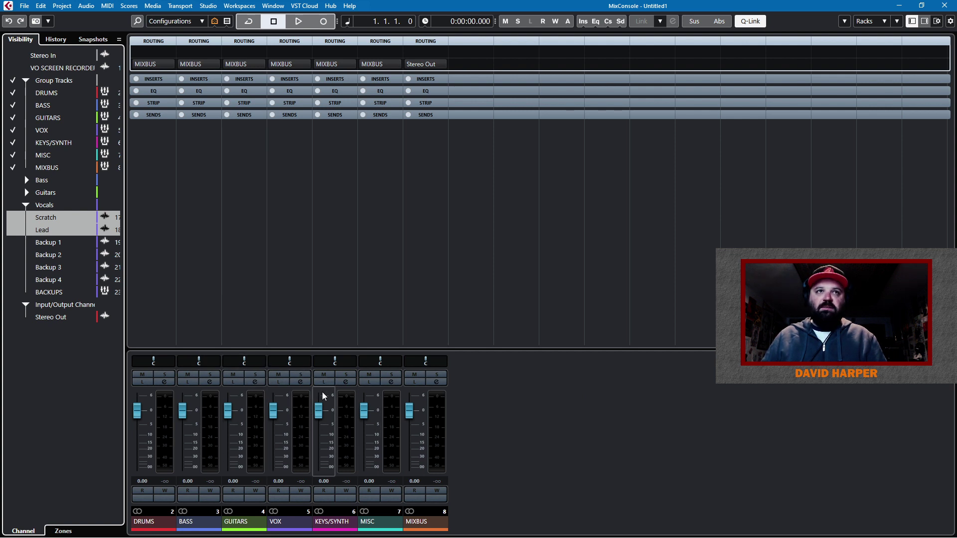
{"action": "left_click", "coordinate": [13, 81]}
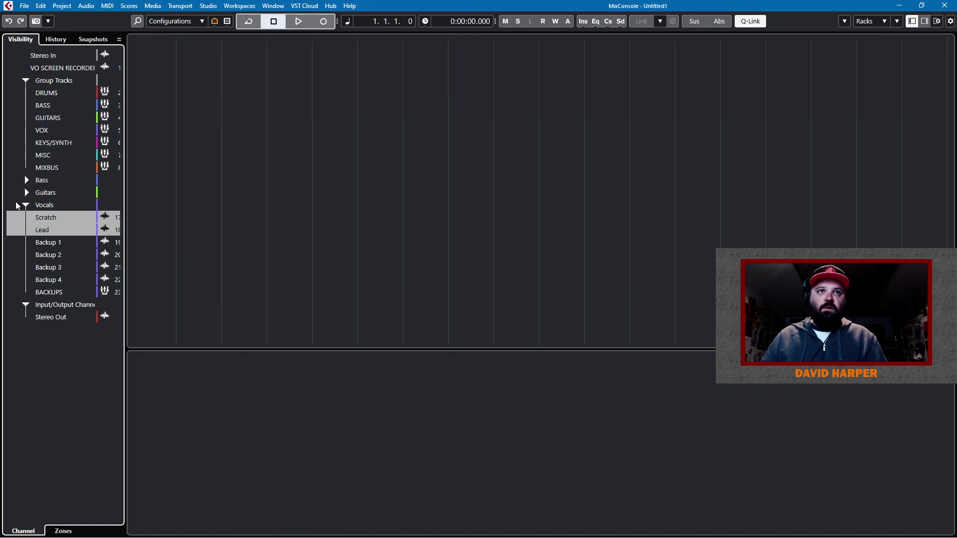
Step: Show and hide the Bass, Guitars and Vocals folder channels in turn, then close the mixer
{"action": "left_click", "coordinate": [12, 180]}
{"action": "left_click", "coordinate": [11, 183]}
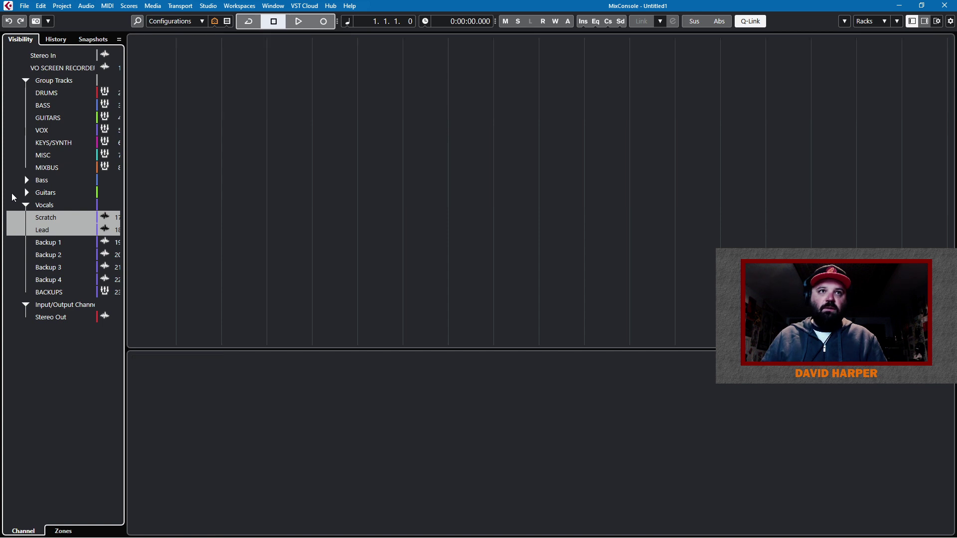
{"action": "left_click", "coordinate": [13, 194]}
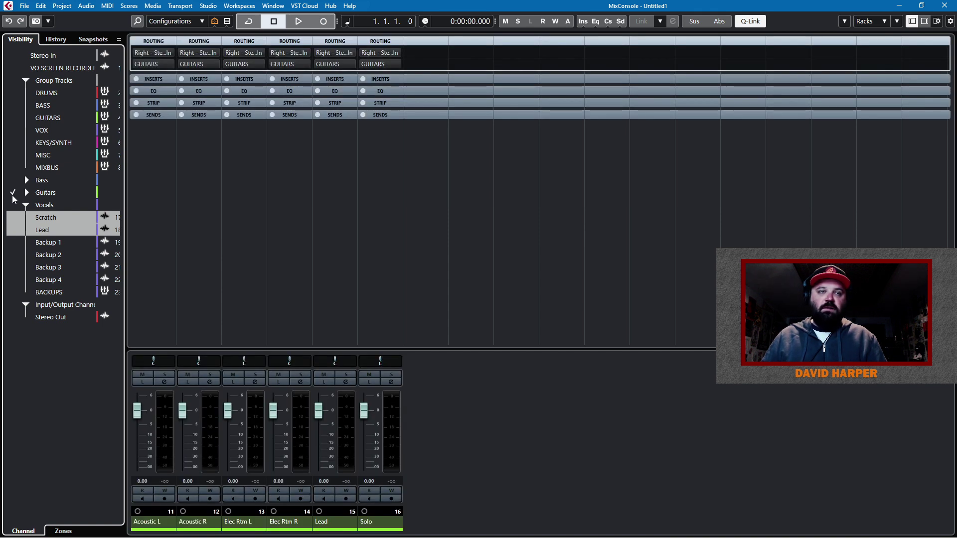
{"action": "left_click", "coordinate": [11, 206]}
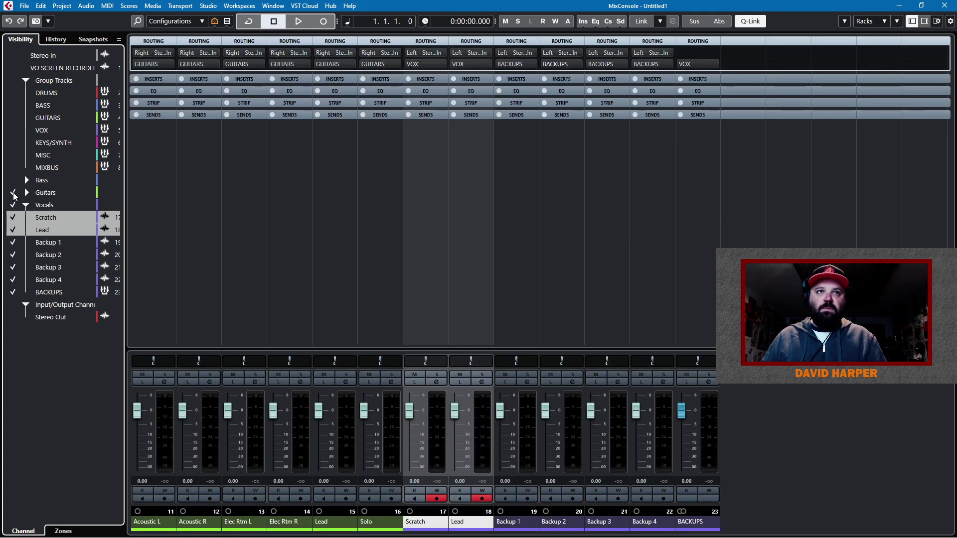
{"action": "left_click", "coordinate": [13, 194]}
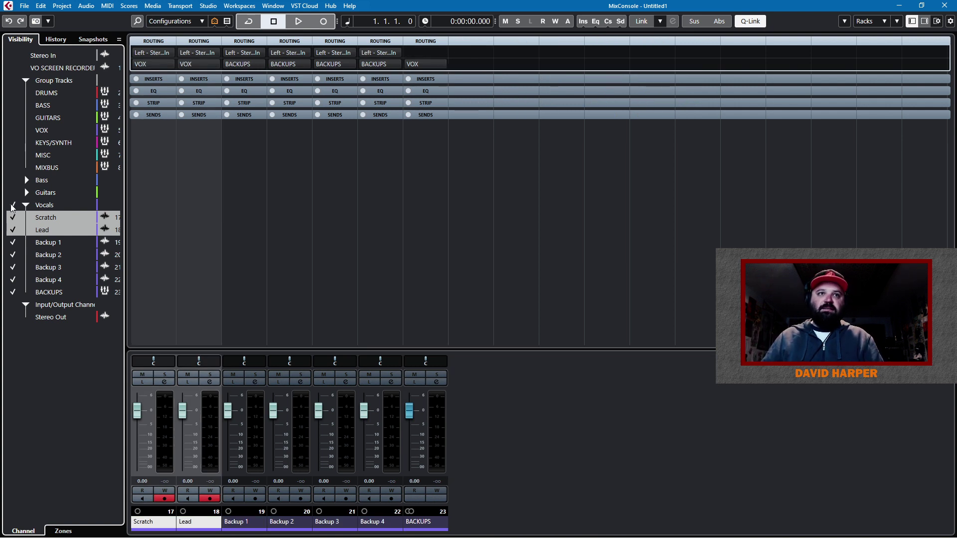
{"action": "left_click", "coordinate": [13, 207]}
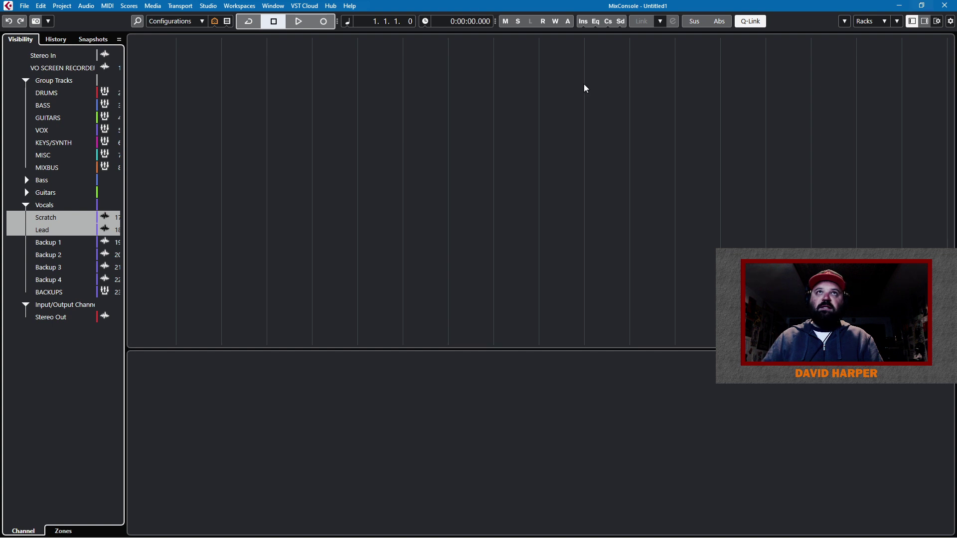
{"action": "key", "text": "F3"}
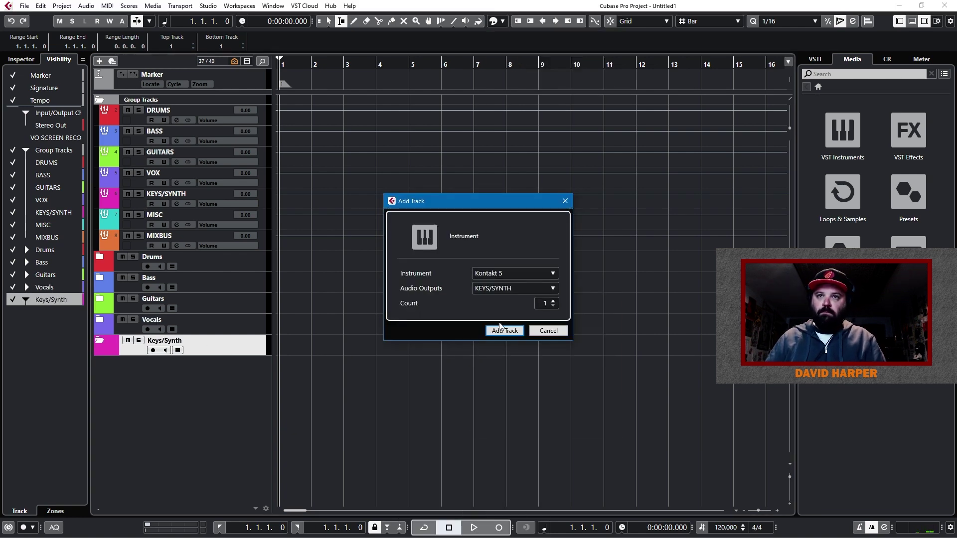
Step: Add the Kontakt 5 instrument tracks and open the Piano track's Kontakt instrument
{"action": "left_click", "coordinate": [505, 330]}
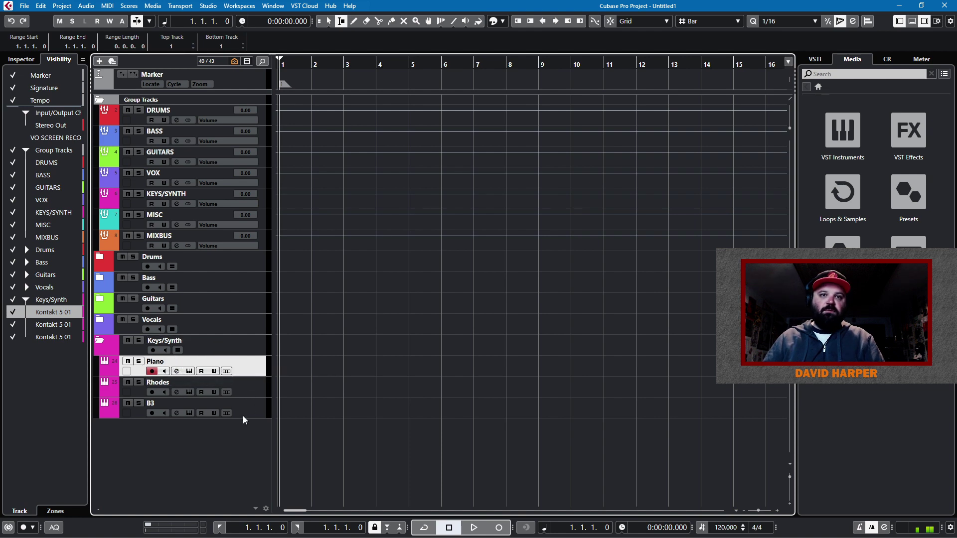
{"action": "left_click", "coordinate": [188, 370]}
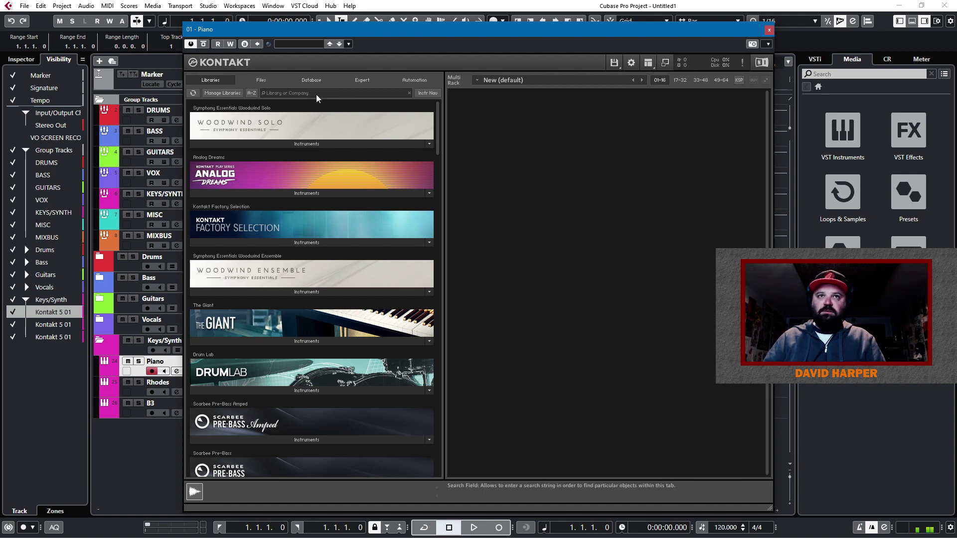
Step: Search the Kontakt libraries for 'alic' and load Alicias Keys.nki on the Piano track
{"action": "left_click", "coordinate": [316, 94]}
{"action": "type", "text": "alici"}
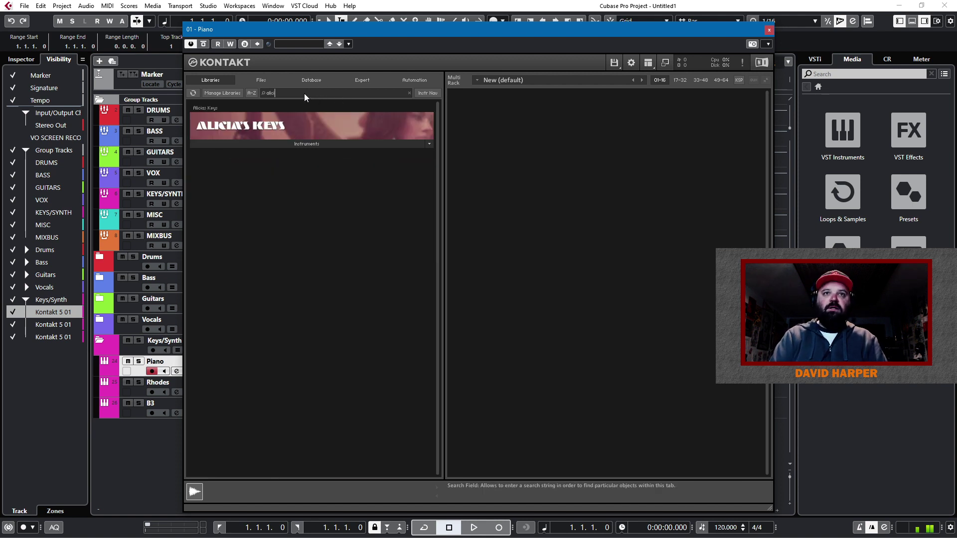
{"action": "left_click", "coordinate": [295, 144]}
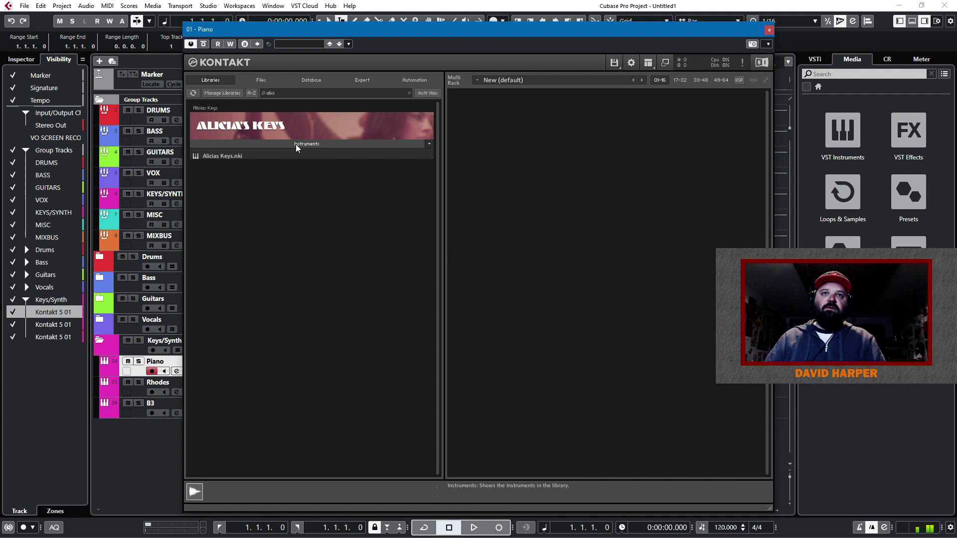
{"action": "double_click", "coordinate": [224, 158]}
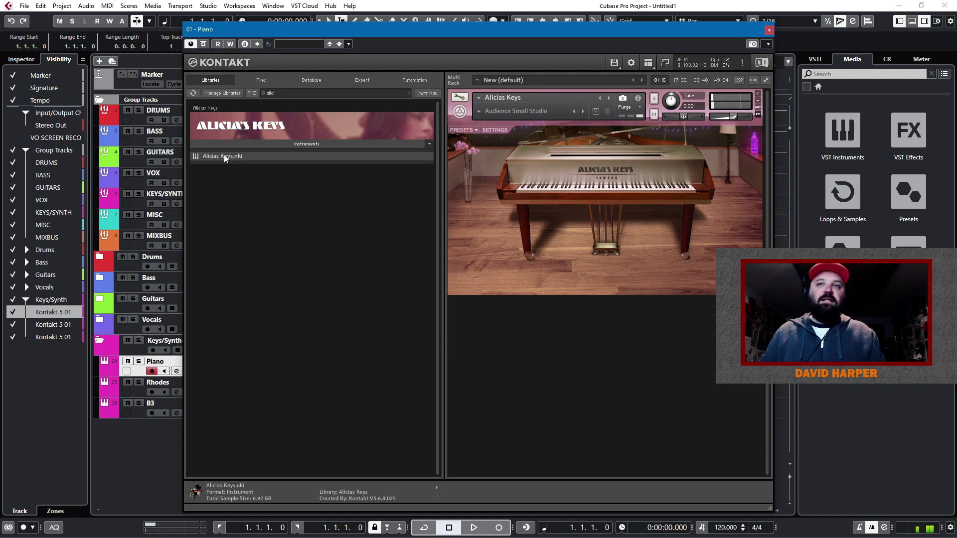
{"action": "left_click", "coordinate": [768, 30]}
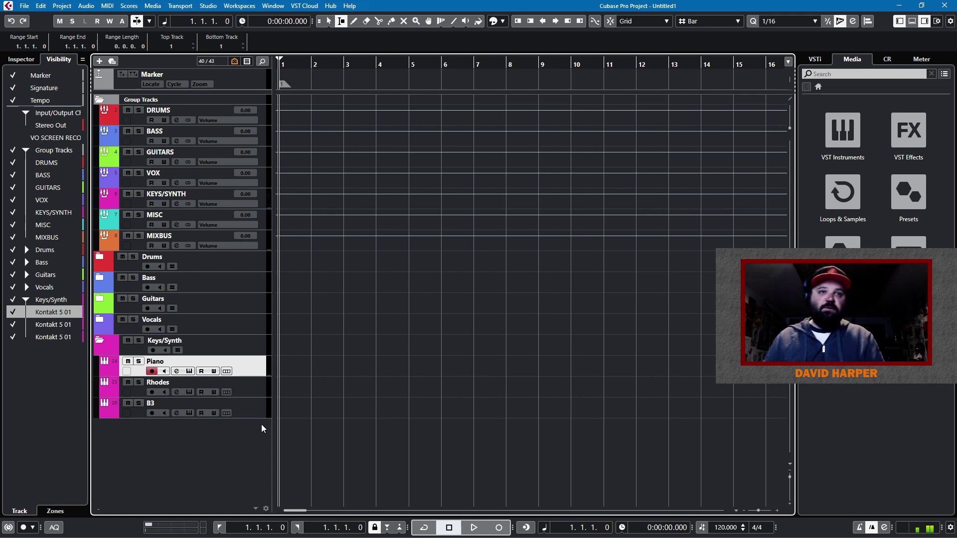
Step: Load Scarbee Mark I.nki into the Rhodes track's Kontakt after a 'mark' search
{"action": "left_click", "coordinate": [243, 394]}
{"action": "left_click", "coordinate": [189, 393]}
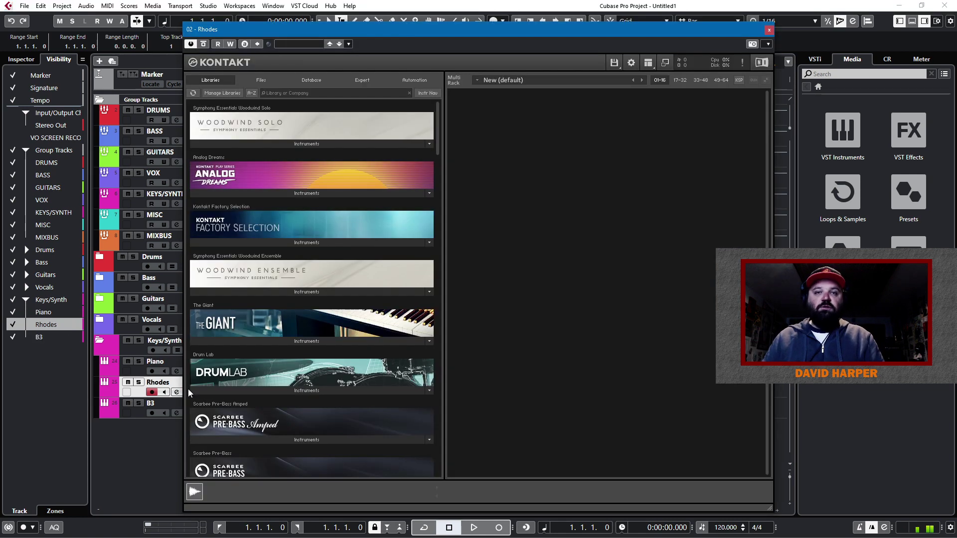
{"action": "left_click", "coordinate": [294, 94]}
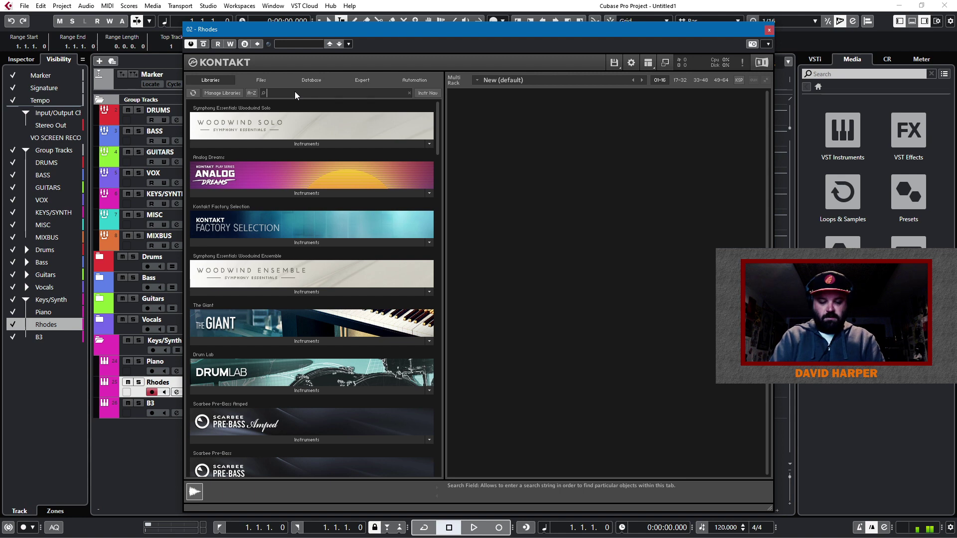
{"action": "type", "text": "mark"}
{"action": "double_click", "coordinate": [222, 373]}
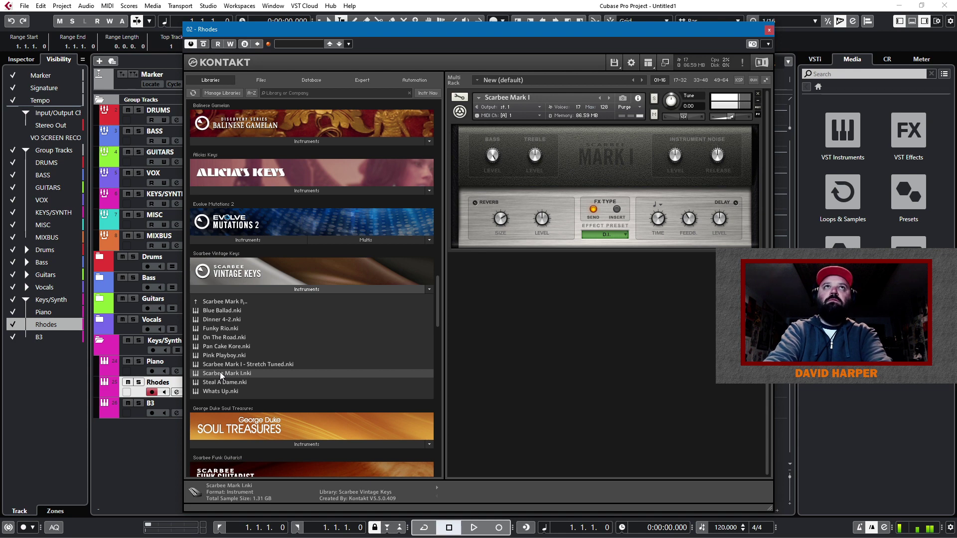
{"action": "left_click", "coordinate": [769, 30]}
Step: Load Tonewheel Organ B3.nki from the Vintage Organs library into the B3 track's Kontakt
{"action": "left_click", "coordinate": [244, 412]}
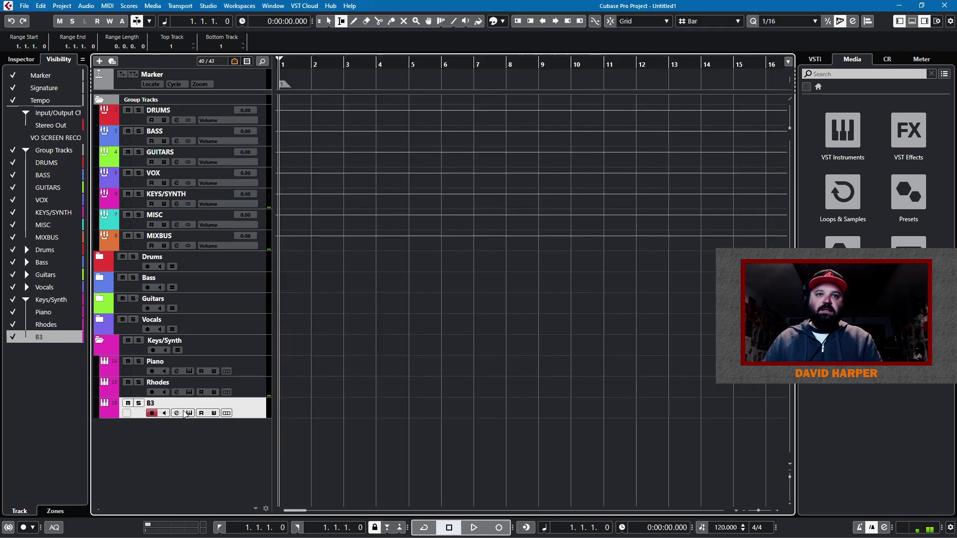
{"action": "left_click", "coordinate": [189, 413]}
{"action": "scroll", "coordinate": [289, 314], "scroll_direction": "down", "scroll_amount": 1}
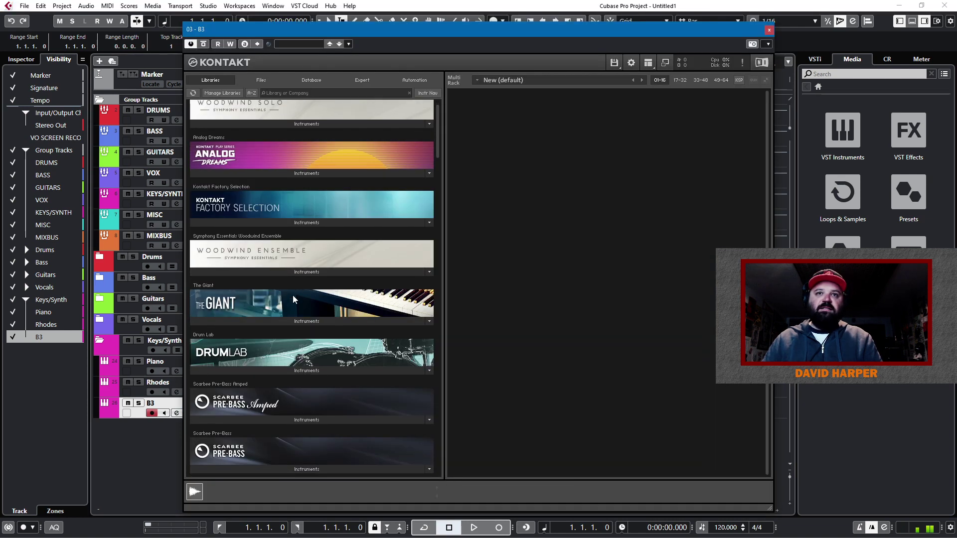
{"action": "scroll", "coordinate": [314, 294], "scroll_direction": "up", "scroll_amount": 1}
{"action": "scroll", "coordinate": [348, 269], "scroll_direction": "down", "scroll_amount": 1}
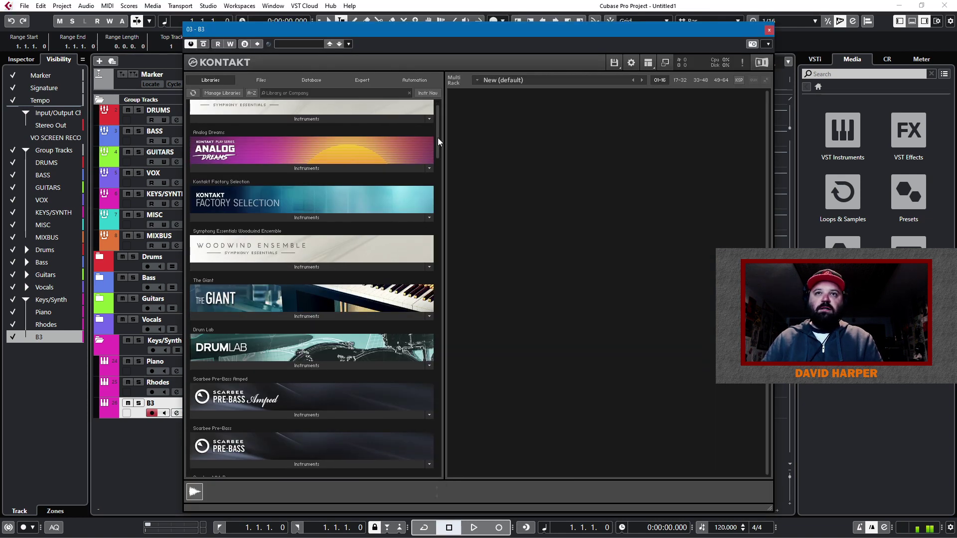
{"action": "scroll", "coordinate": [437, 137], "scroll_direction": "down", "scroll_amount": 6}
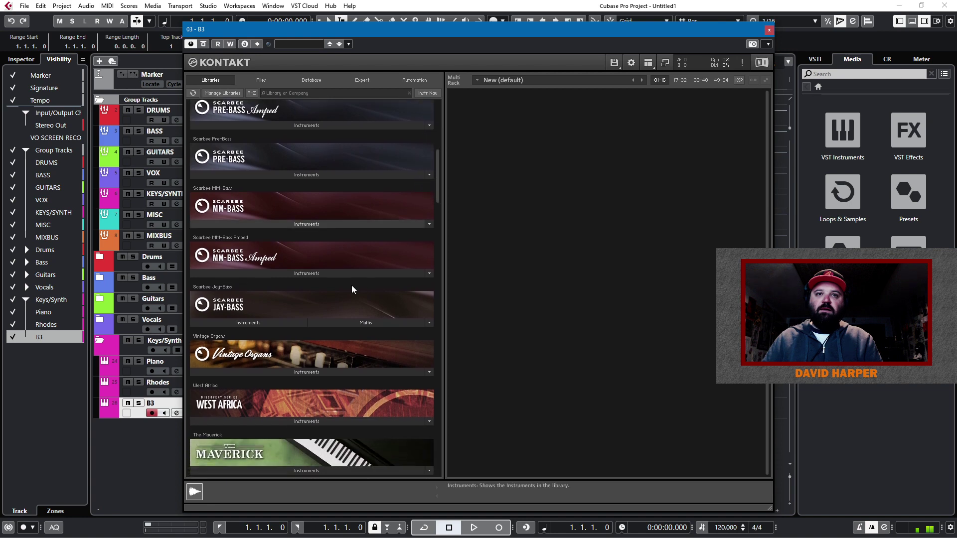
{"action": "left_click", "coordinate": [289, 372]}
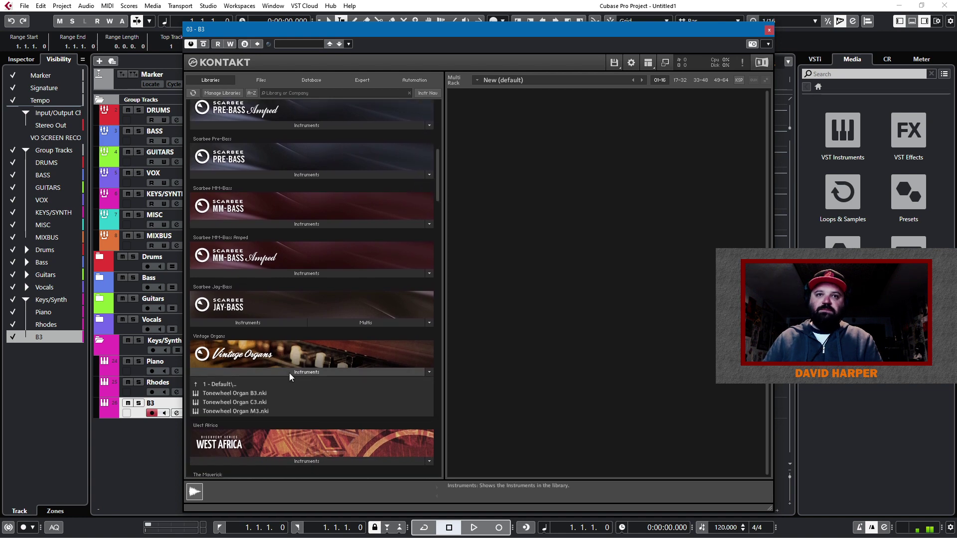
{"action": "double_click", "coordinate": [225, 394]}
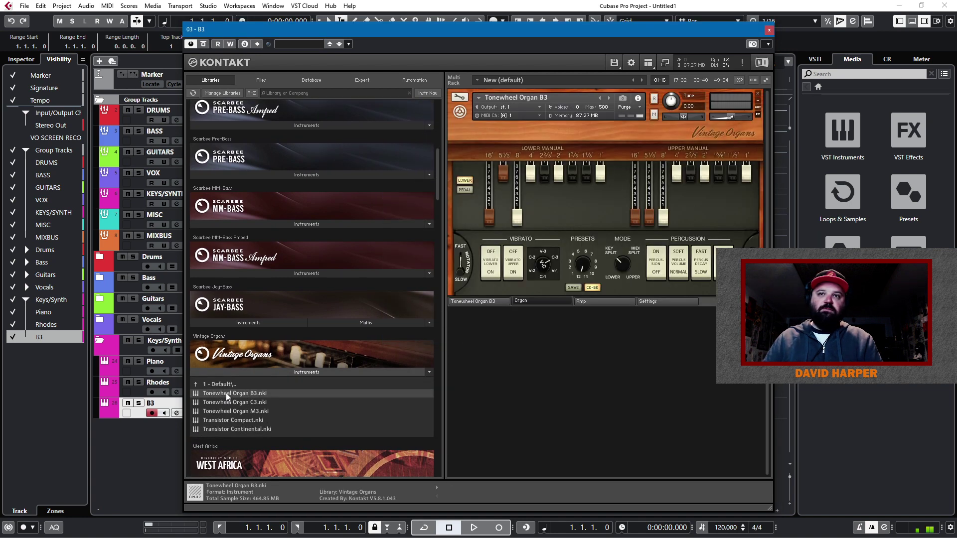
Step: Close the B3 Kontakt window and audition the Piano, Rhodes and B3 tracks
{"action": "left_click", "coordinate": [769, 30]}
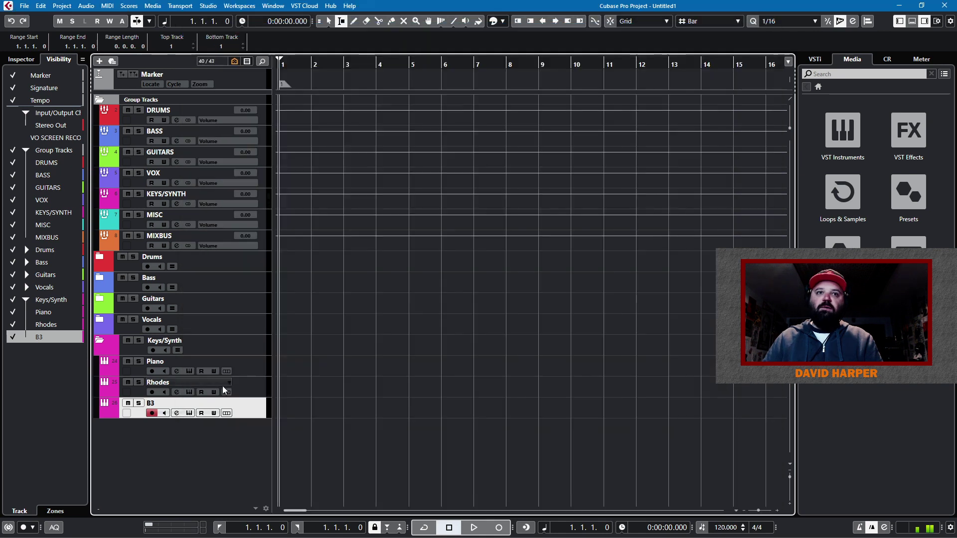
{"action": "left_click", "coordinate": [240, 371]}
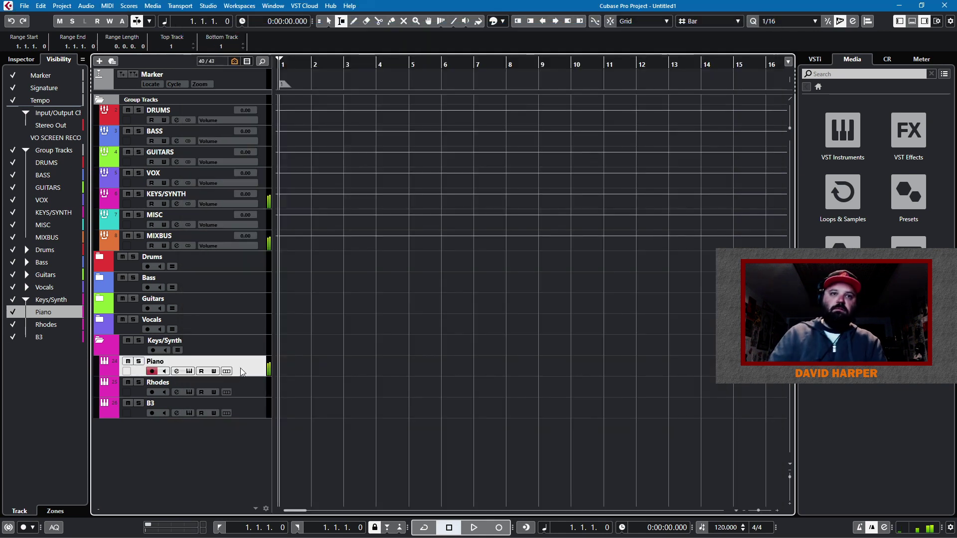
{"action": "left_click", "coordinate": [245, 391]}
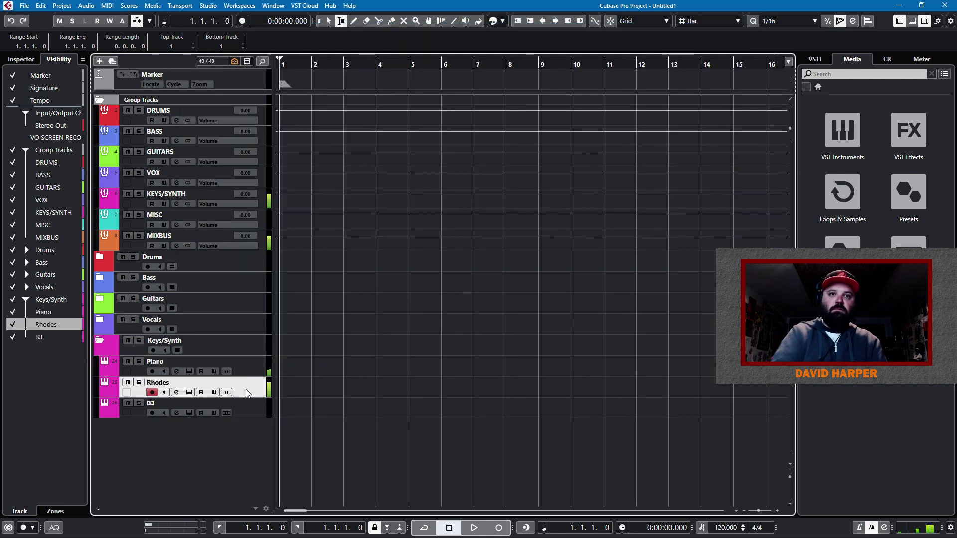
{"action": "left_click", "coordinate": [250, 409]}
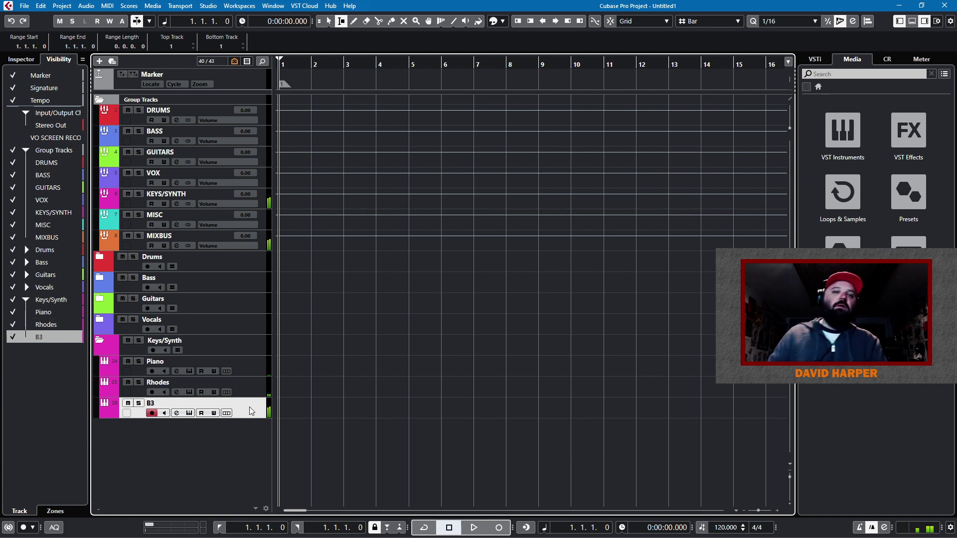
Step: Add Retrologue and Padshop instrument tracks below B3 in the Keys/Synth folder
{"action": "double_click", "coordinate": [238, 435]}
{"action": "left_click", "coordinate": [506, 272]}
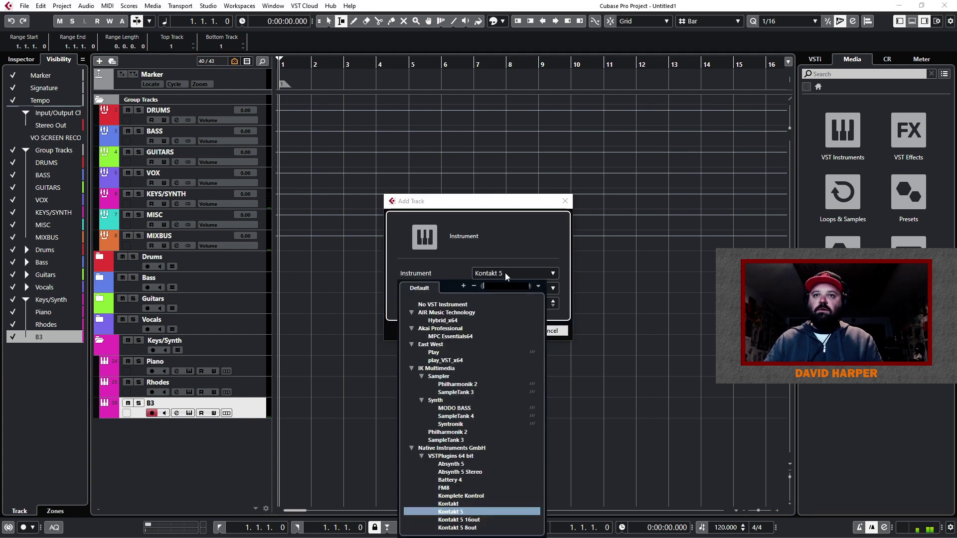
{"action": "left_click", "coordinate": [473, 317]}
{"action": "left_click", "coordinate": [504, 331]}
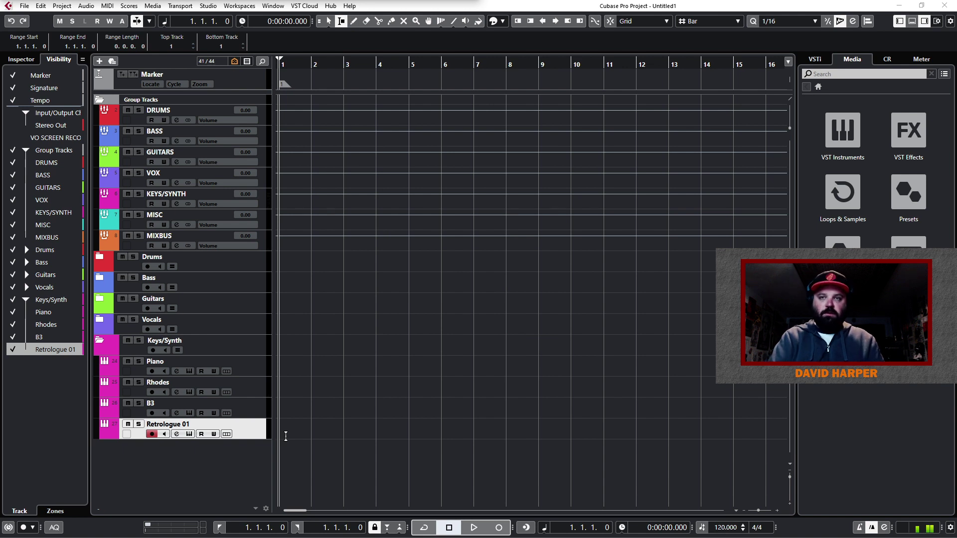
{"action": "double_click", "coordinate": [232, 469]}
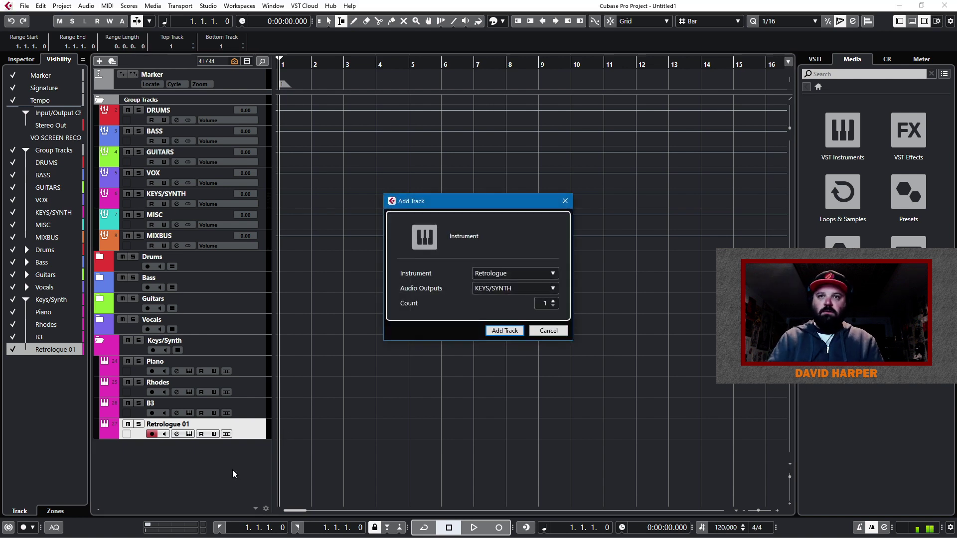
{"action": "left_click", "coordinate": [501, 273]}
{"action": "left_click", "coordinate": [449, 486]}
{"action": "left_click", "coordinate": [505, 330]}
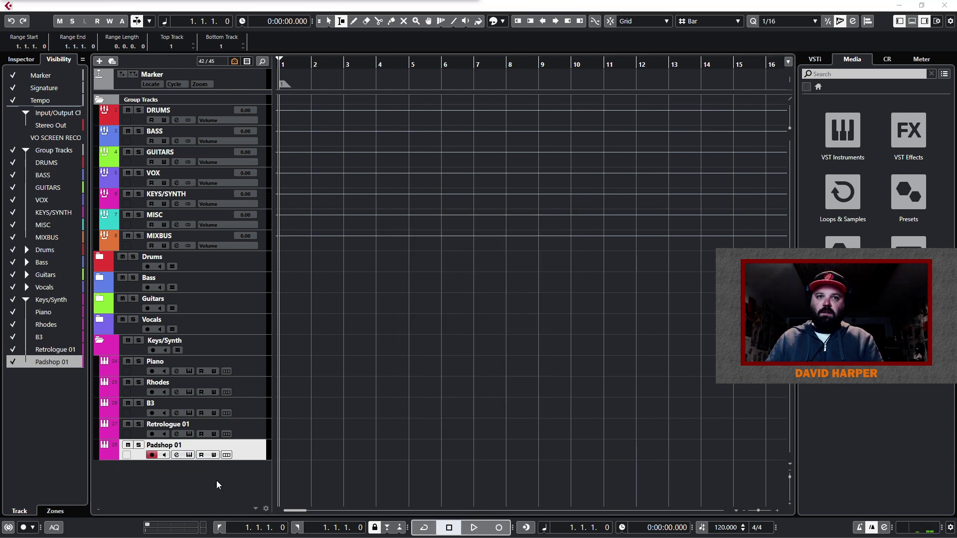
{"action": "double_click", "coordinate": [222, 478]}
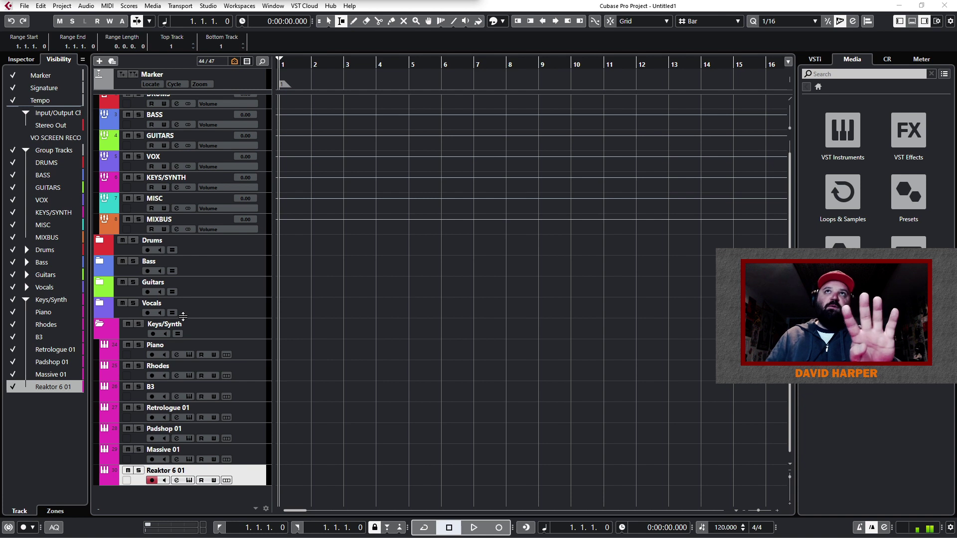
Step: Keep Piano through Reaktor 6 01 disabled and re-enable only the B3 track
{"action": "left_click", "coordinate": [245, 351], "text": "shift"}
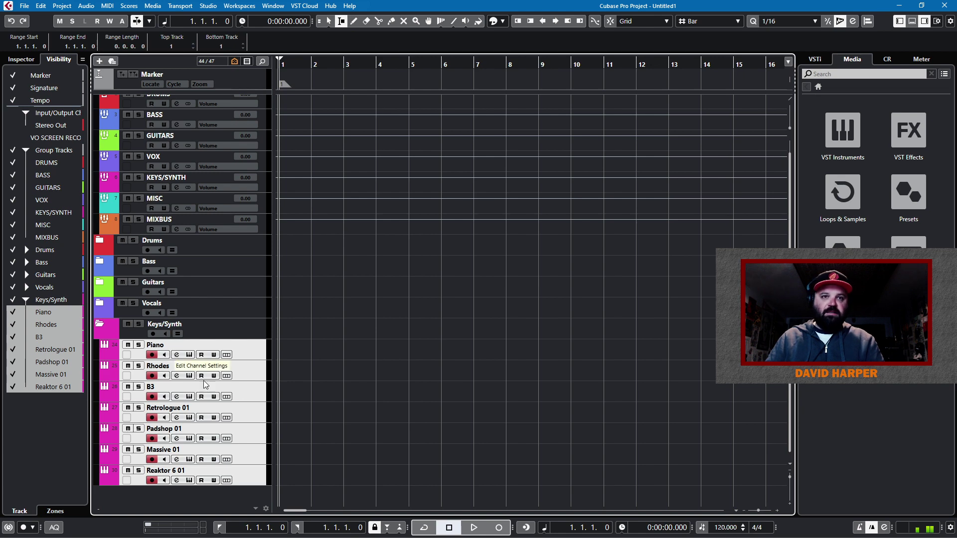
{"action": "right_click", "coordinate": [238, 355]}
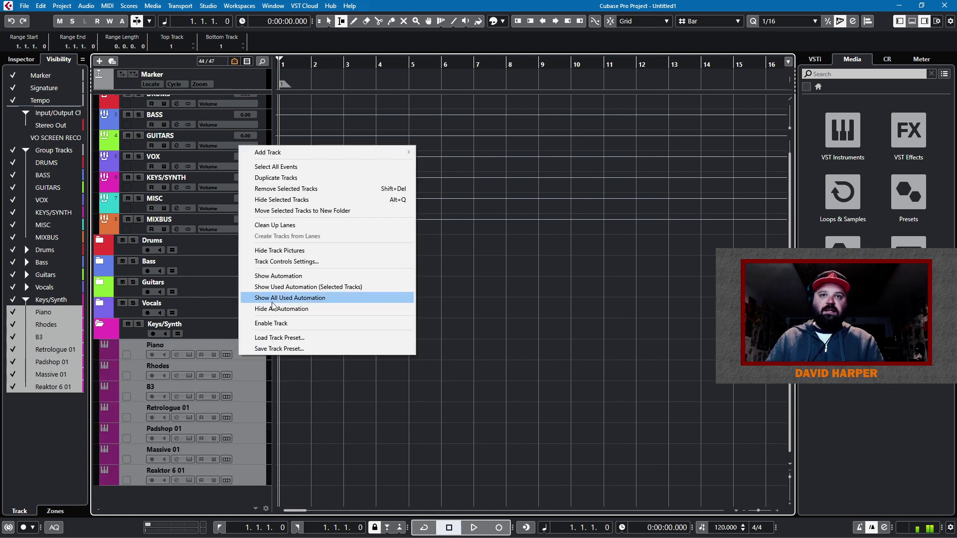
{"action": "left_click", "coordinate": [280, 324]}
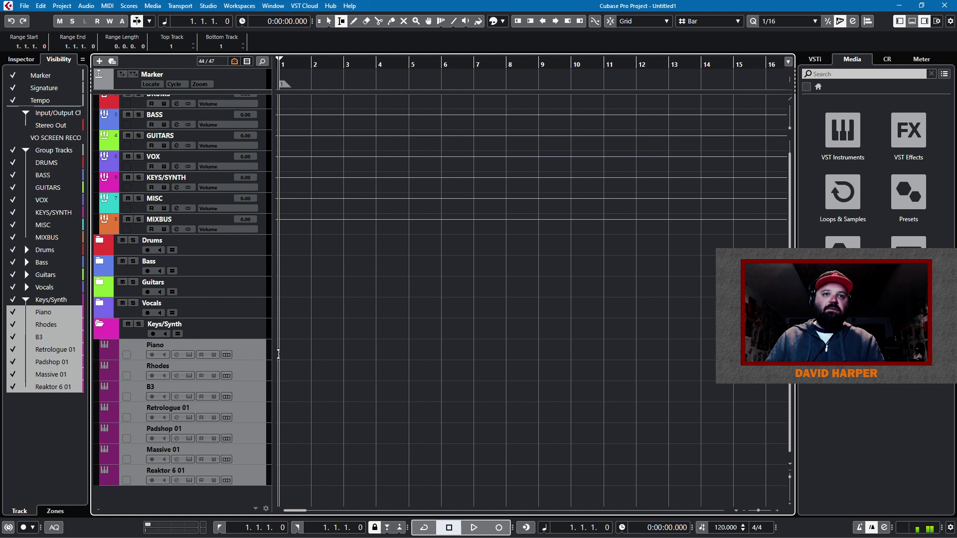
{"action": "left_click", "coordinate": [244, 393]}
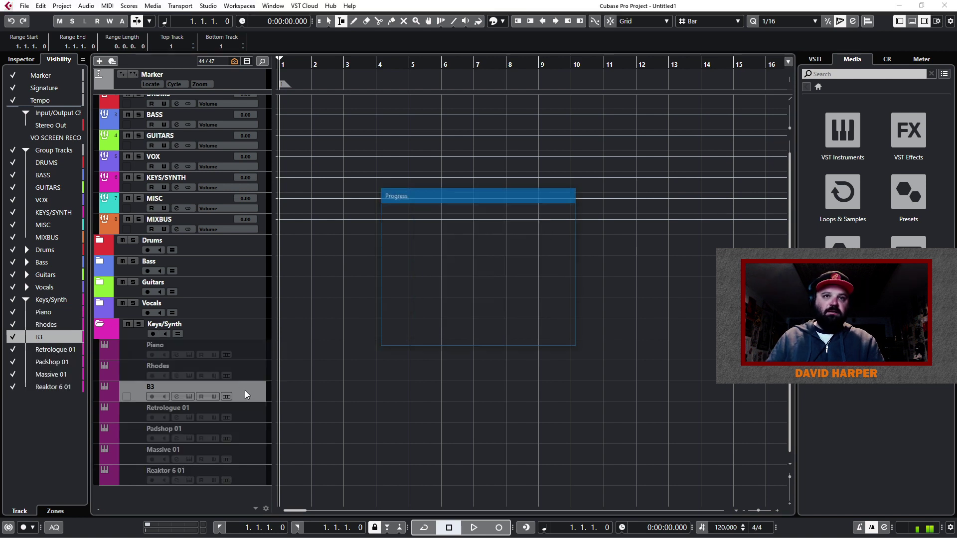
{"action": "left_click", "coordinate": [245, 392]}
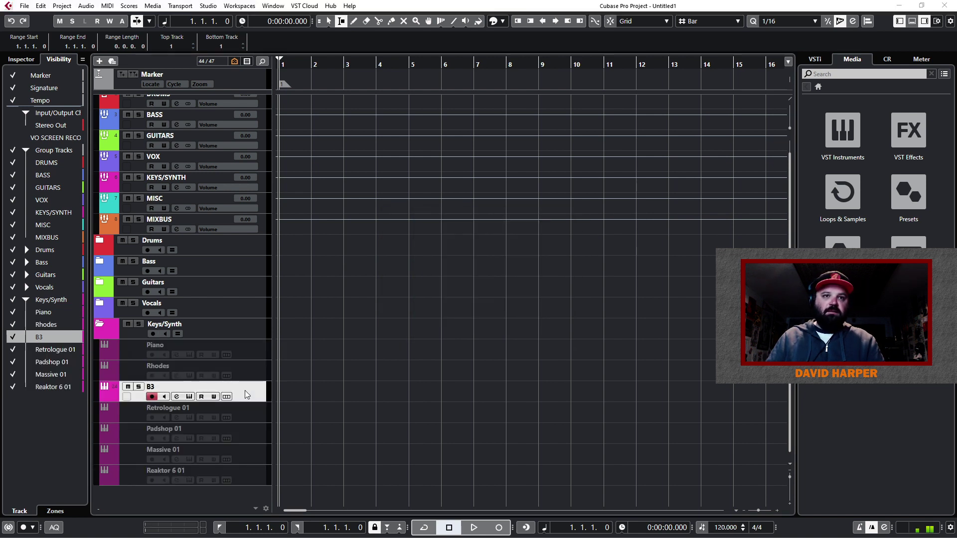
Step: Collapse Keys/Synth and create a folder named Misc containing its audio tracks
{"action": "left_click", "coordinate": [100, 325]}
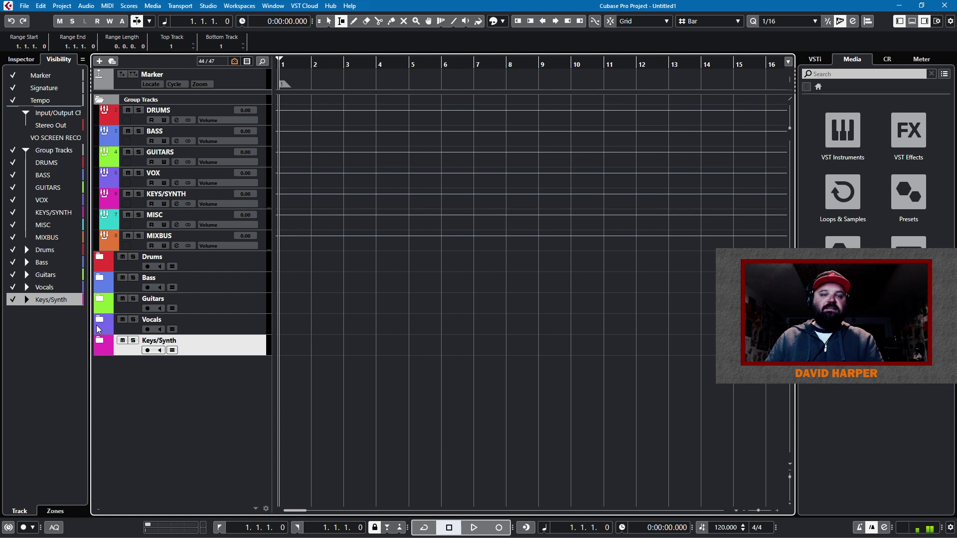
{"action": "double_click", "coordinate": [225, 399]}
{"action": "type", "text": "Misc"}
{"action": "left_click", "coordinate": [502, 301]}
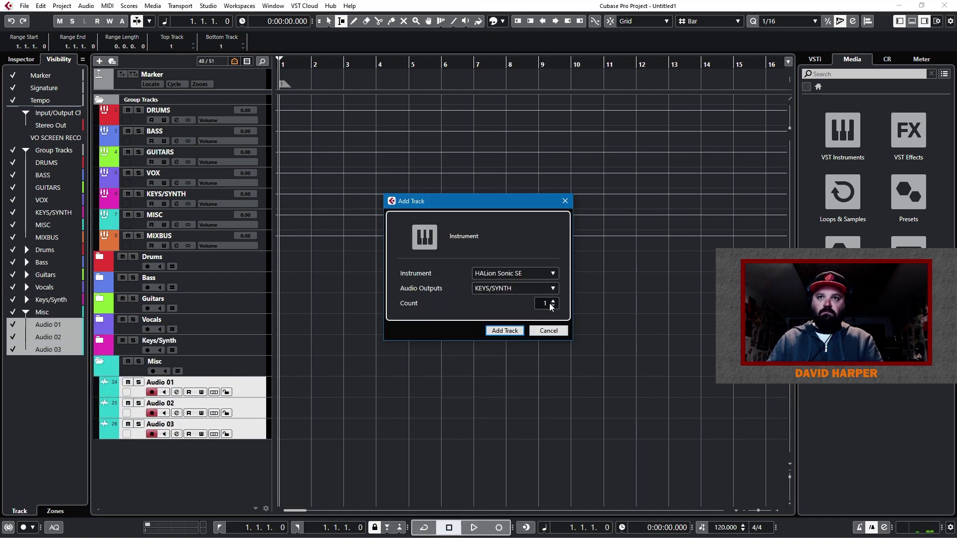
Step: Add HALion Sonic SE, Kontakt 5 and Play instrument tracks
{"action": "left_click", "coordinate": [504, 331]}
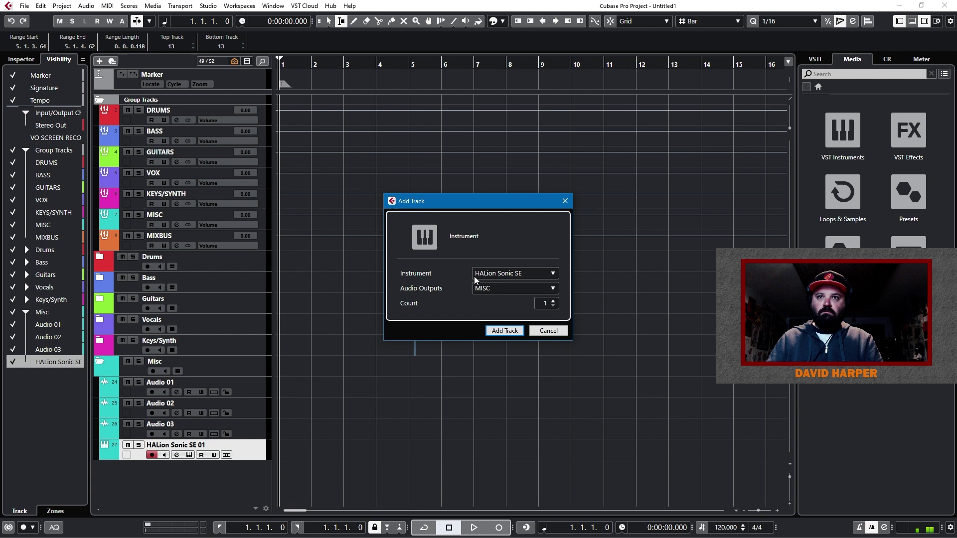
{"action": "left_click", "coordinate": [505, 330]}
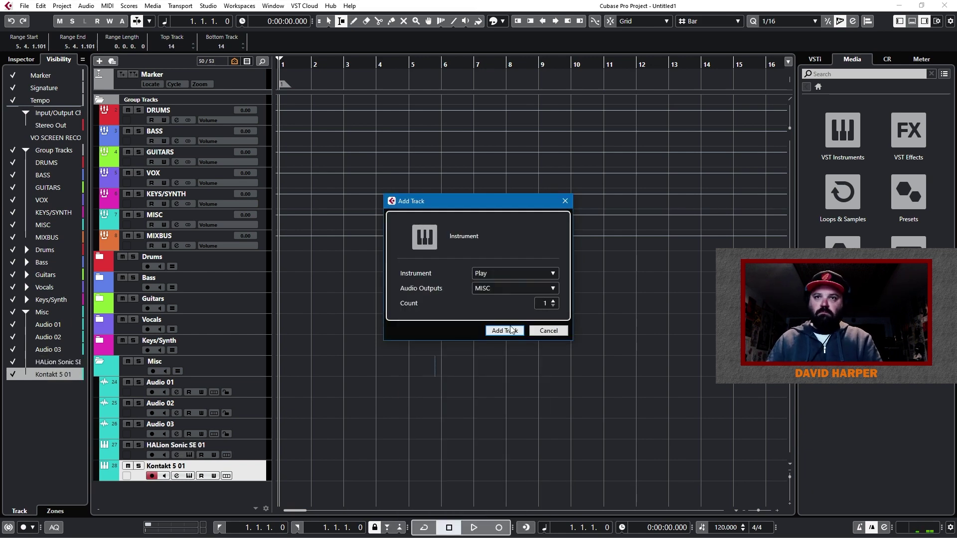
{"action": "left_click", "coordinate": [504, 330]}
Step: Select Audio 01–03 together with HALion Sonic SE 01, Kontakt 5 01 and Play 01
{"action": "left_click", "coordinate": [253, 377]}
{"action": "left_click", "coordinate": [260, 413], "text": "shift"}
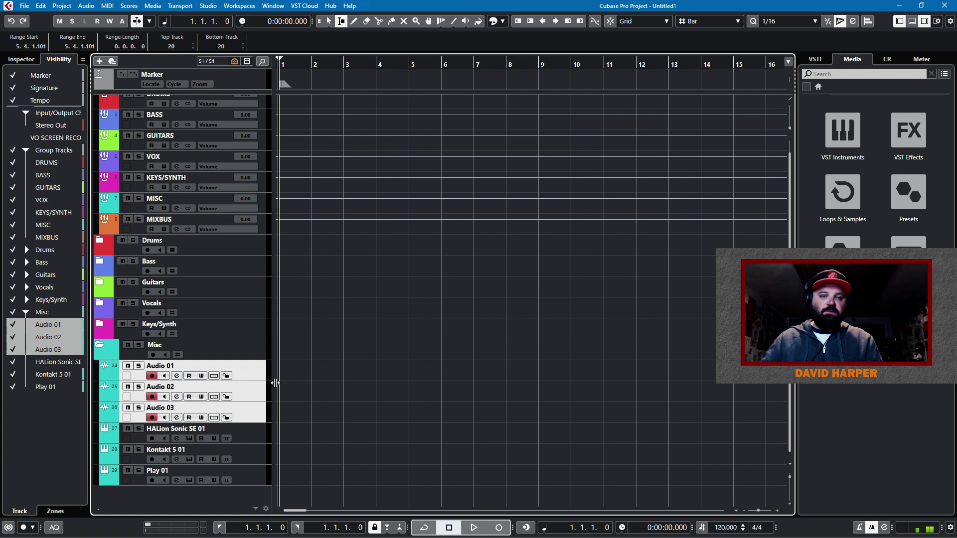
{"action": "left_click", "coordinate": [256, 439]}
{"action": "left_click", "coordinate": [254, 484], "text": "shift"}
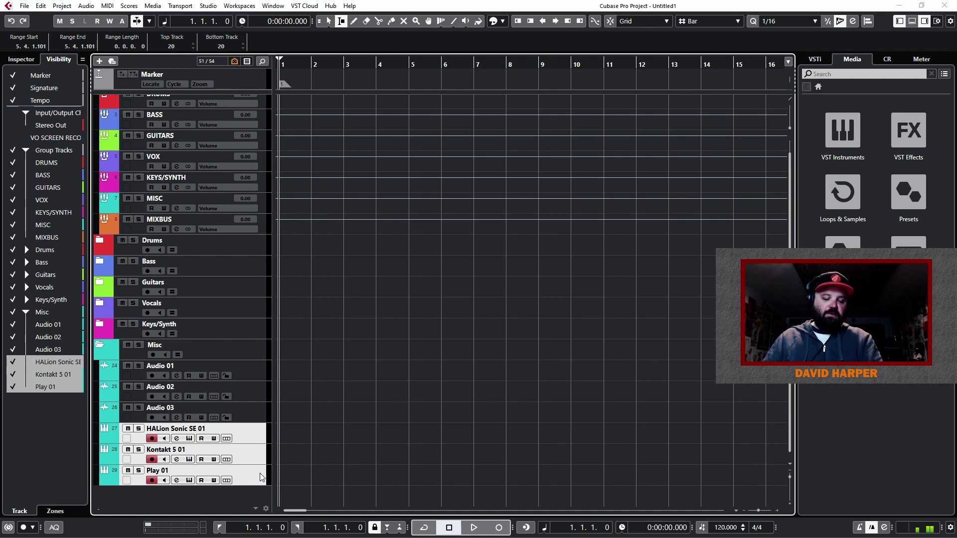
Step: In the MixConsole, route the outputs of Audio 01–03 to the MISC group
{"action": "key", "text": "F3"}
{"action": "left_click", "coordinate": [240, 272]}
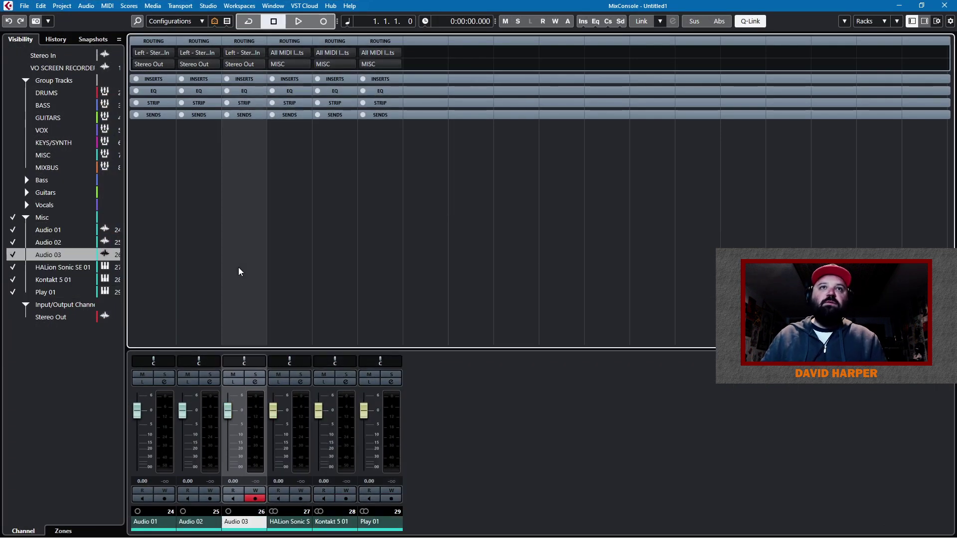
{"action": "left_click", "coordinate": [169, 260], "text": "shift"}
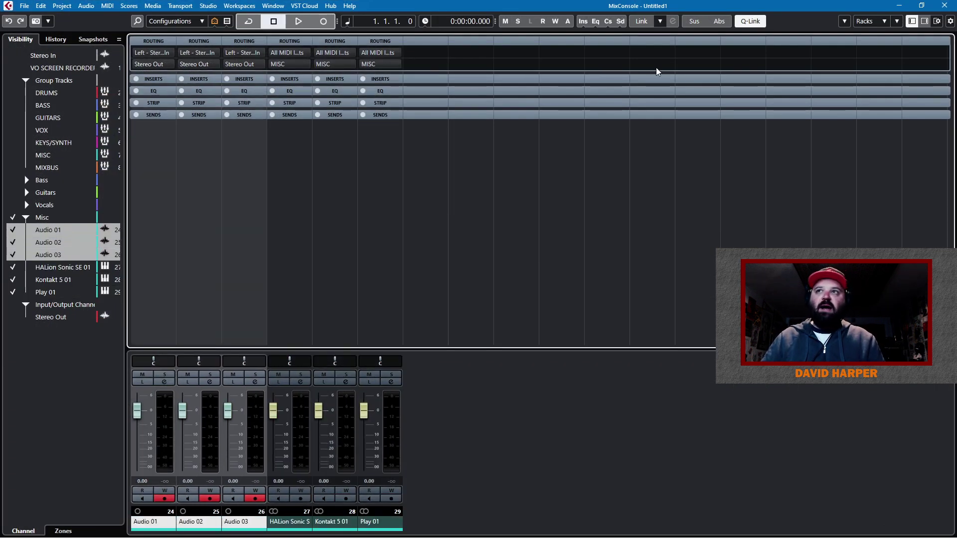
{"action": "left_click", "coordinate": [165, 65]}
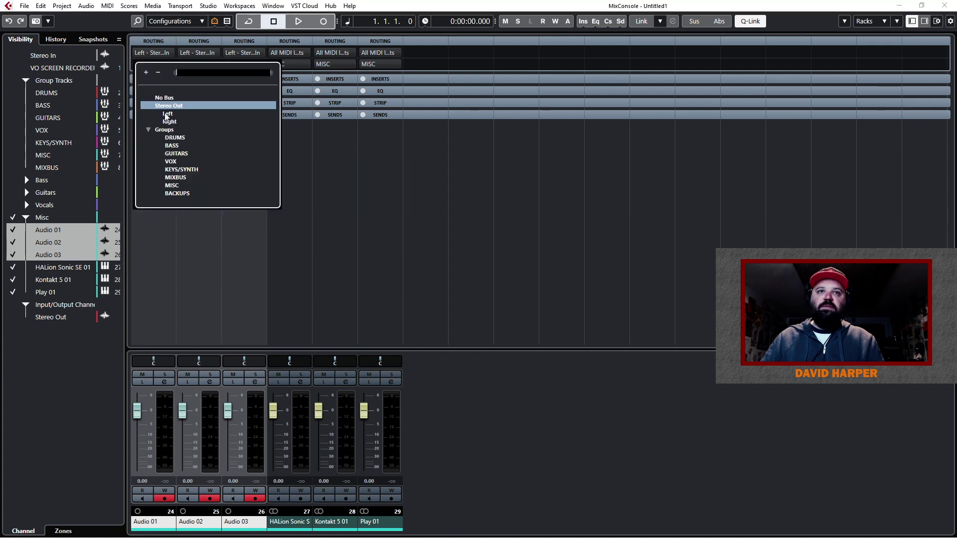
{"action": "left_click", "coordinate": [171, 186]}
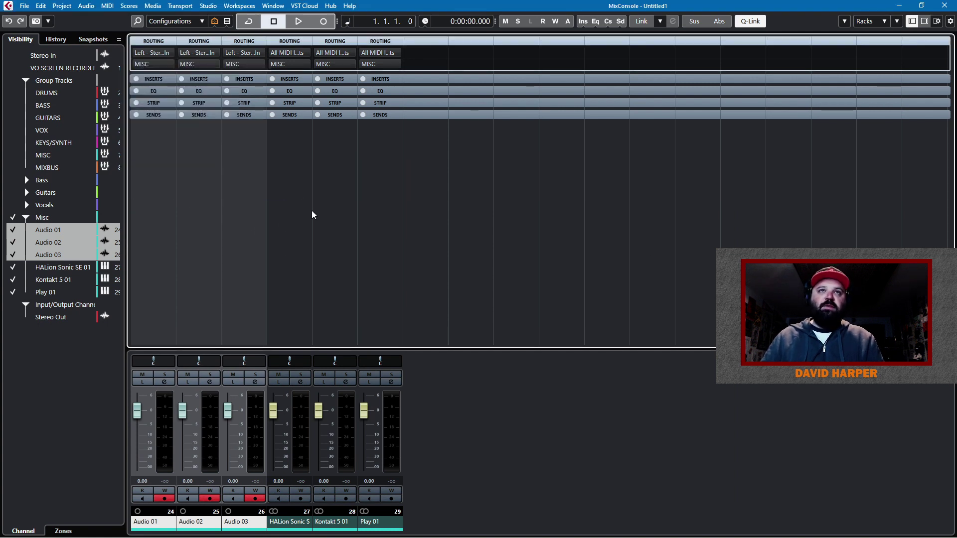
Step: Set the Audio 01–03 inputs to the right channel of Stereo In and close the mixer
{"action": "left_click", "coordinate": [169, 53]}
{"action": "left_click", "coordinate": [166, 111]}
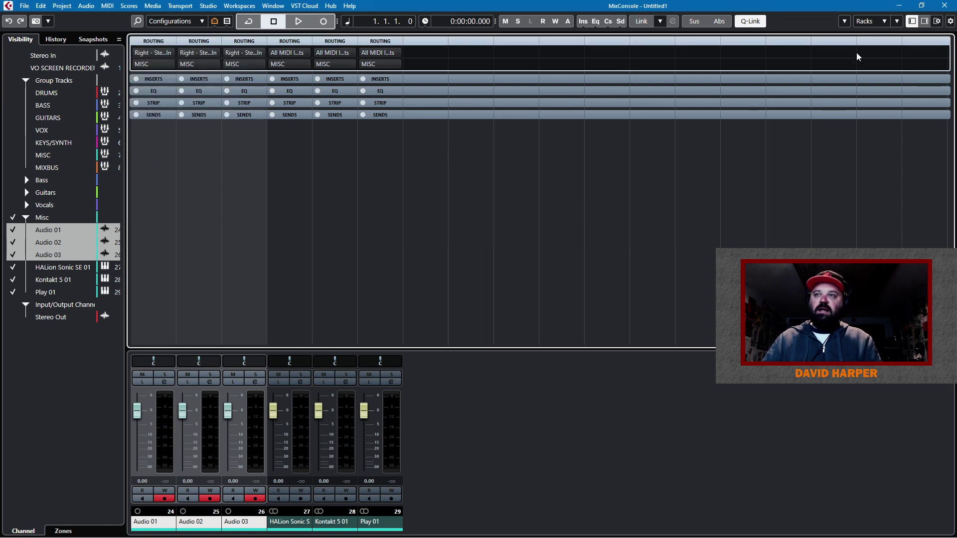
{"action": "key", "text": "F3"}
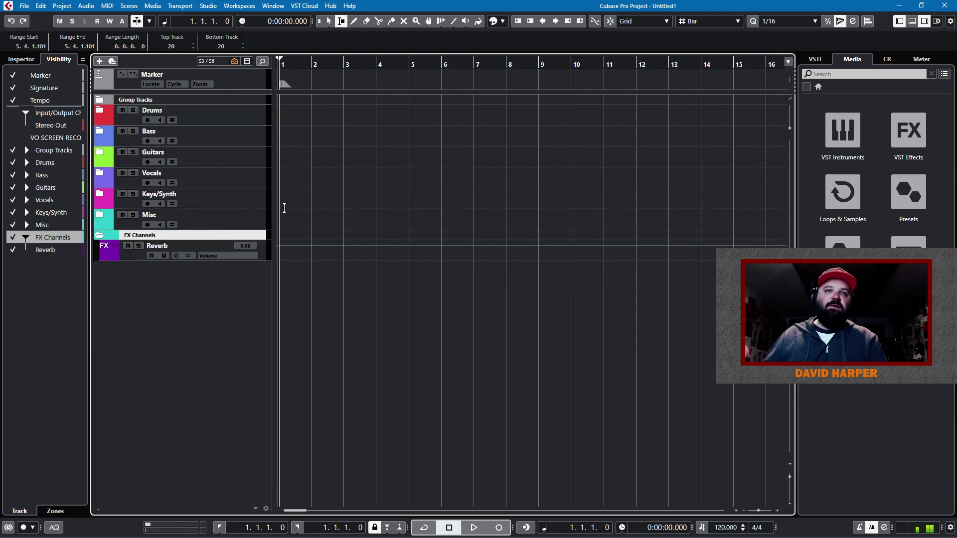
{"action": "left_click", "coordinate": [239, 155]}
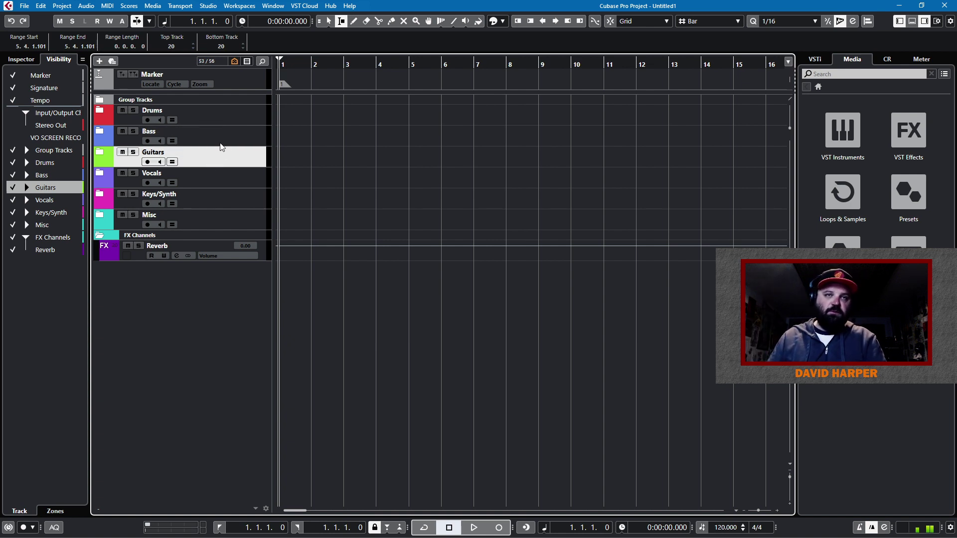
{"action": "key", "text": "F3"}
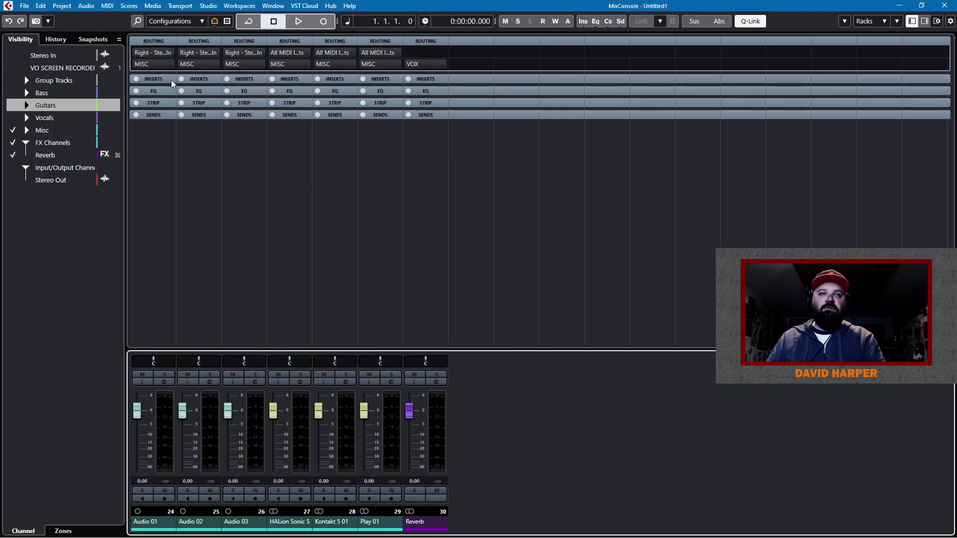
{"action": "key", "text": "F3"}
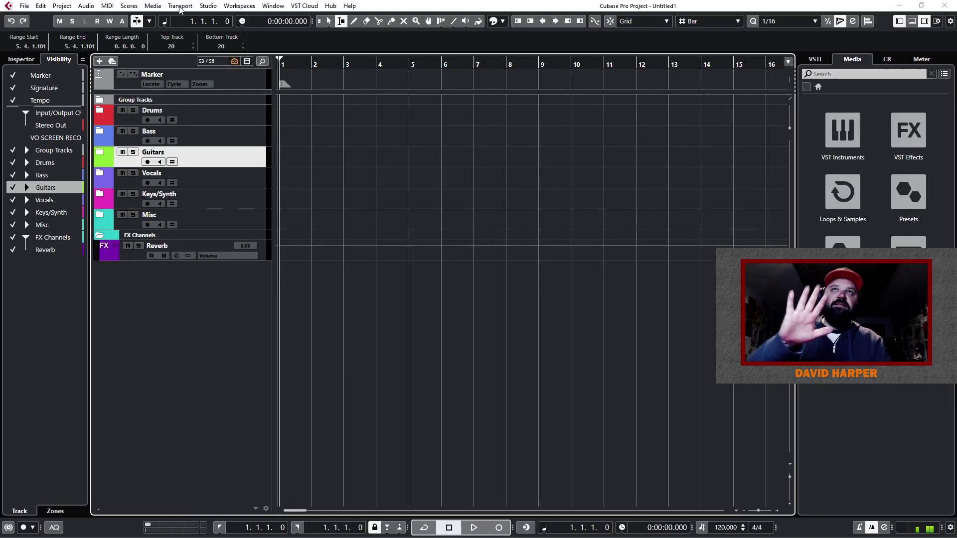
Step: Collapse FX Channels and drag the Group Tracks folder below it to the list bottom
{"action": "left_click", "coordinate": [99, 237]}
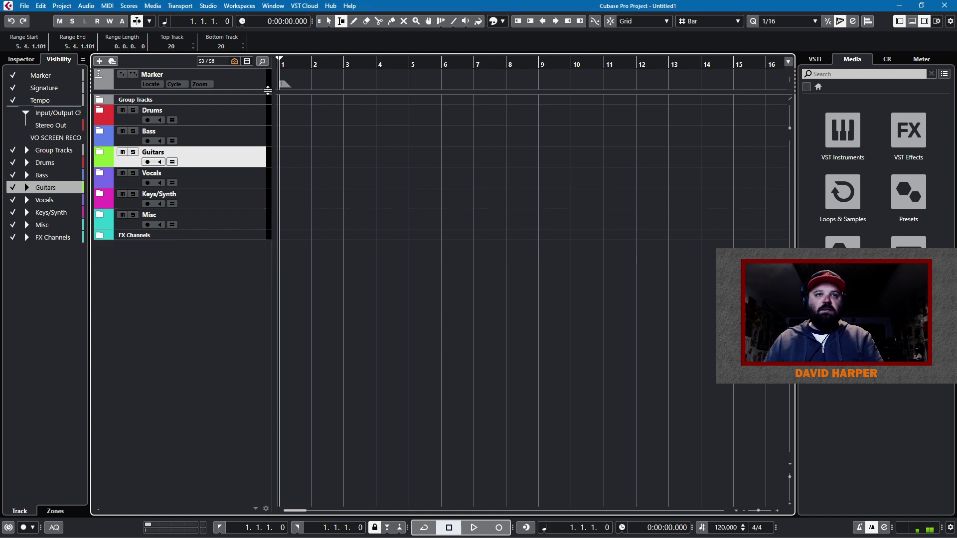
{"action": "left_click_drag", "start_coordinate": [226, 99], "coordinate": [213, 237]}
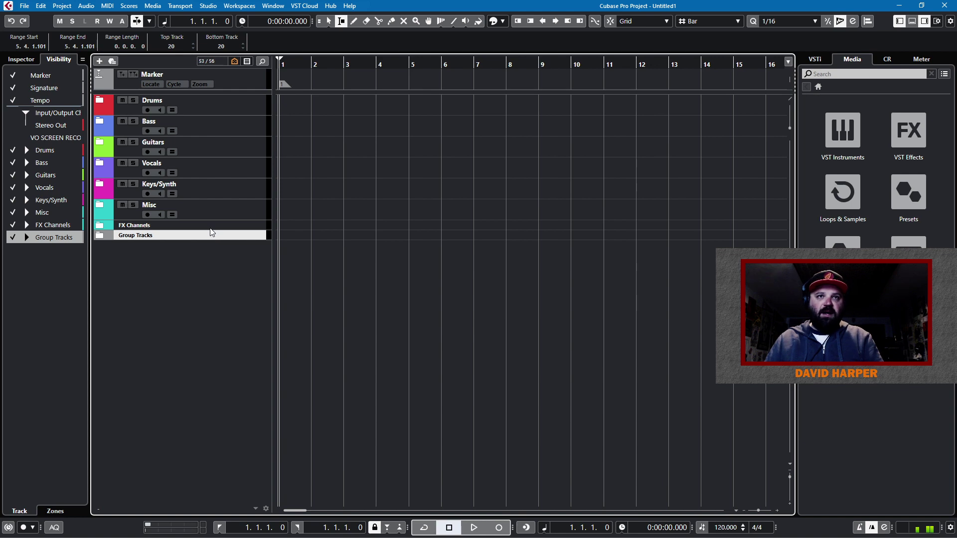
{"action": "left_click", "coordinate": [212, 227]}
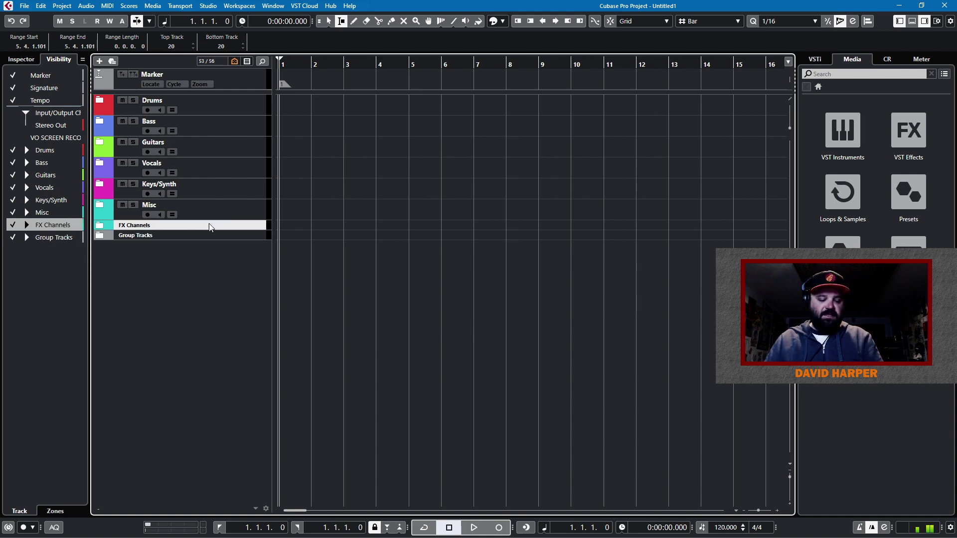
Step: Expand all folders and disable the guitar tracks from Acoustic L through Solo
{"action": "left_click", "coordinate": [26, 225], "text": "ctrl"}
{"action": "scroll", "coordinate": [104, 438], "scroll_direction": "down", "scroll_amount": 5}
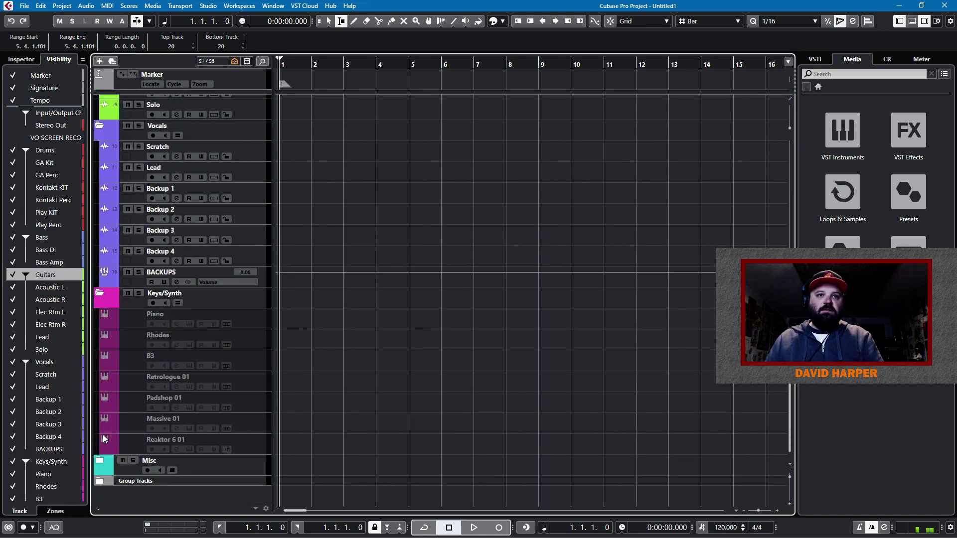
{"action": "left_click", "coordinate": [106, 461]}
{"action": "left_click", "coordinate": [100, 463]}
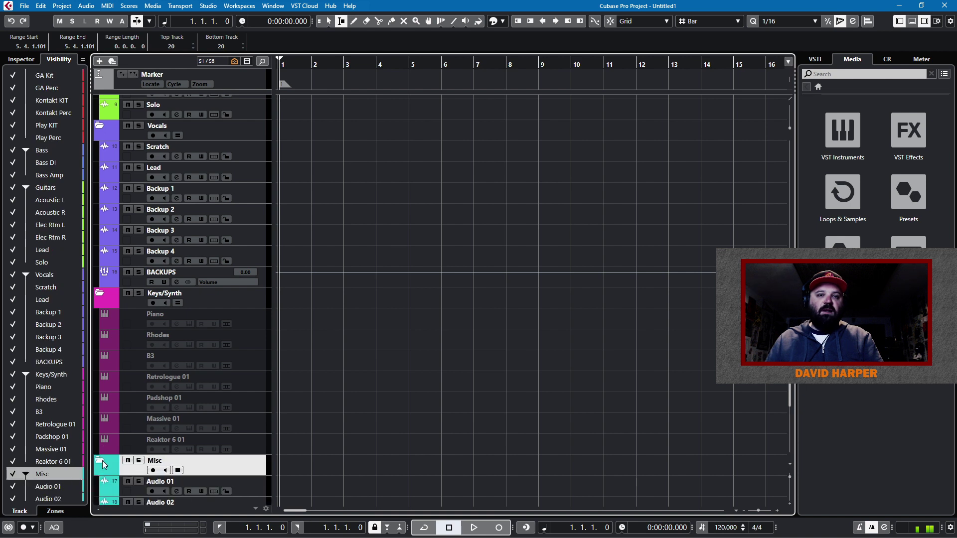
{"action": "left_click", "coordinate": [247, 151]}
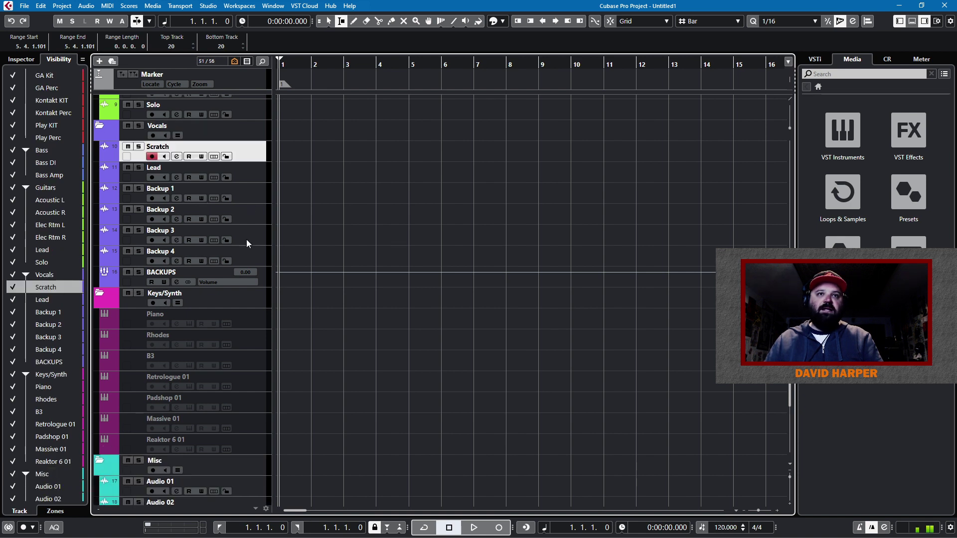
{"action": "left_click", "coordinate": [251, 261], "text": "shift"}
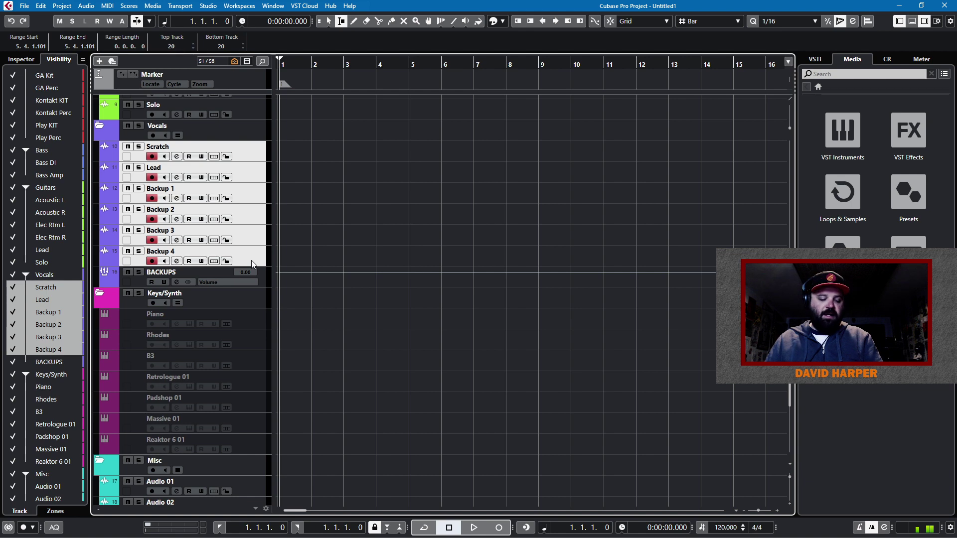
{"action": "scroll", "coordinate": [251, 260], "scroll_direction": "up", "scroll_amount": 10}
{"action": "scroll", "coordinate": [237, 225], "scroll_direction": "down", "scroll_amount": 6}
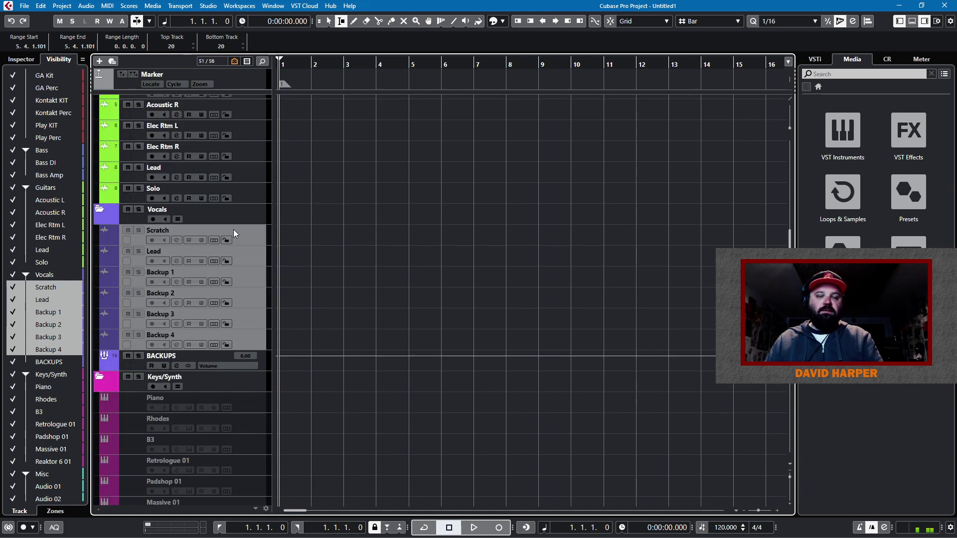
{"action": "scroll", "coordinate": [235, 205], "scroll_direction": "up", "scroll_amount": 4}
{"action": "left_click", "coordinate": [240, 259]}
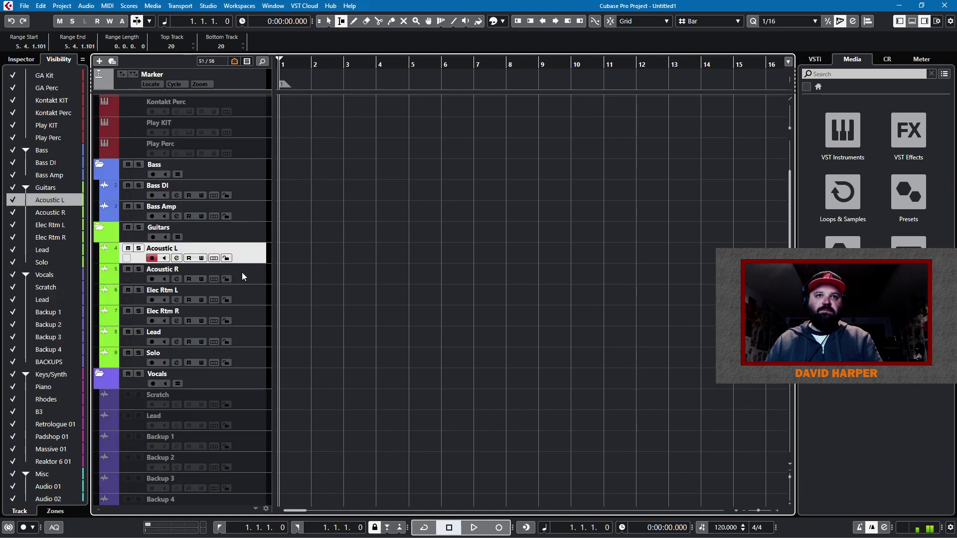
{"action": "left_click", "coordinate": [254, 365], "text": "shift"}
{"action": "key", "text": "alt+d"}
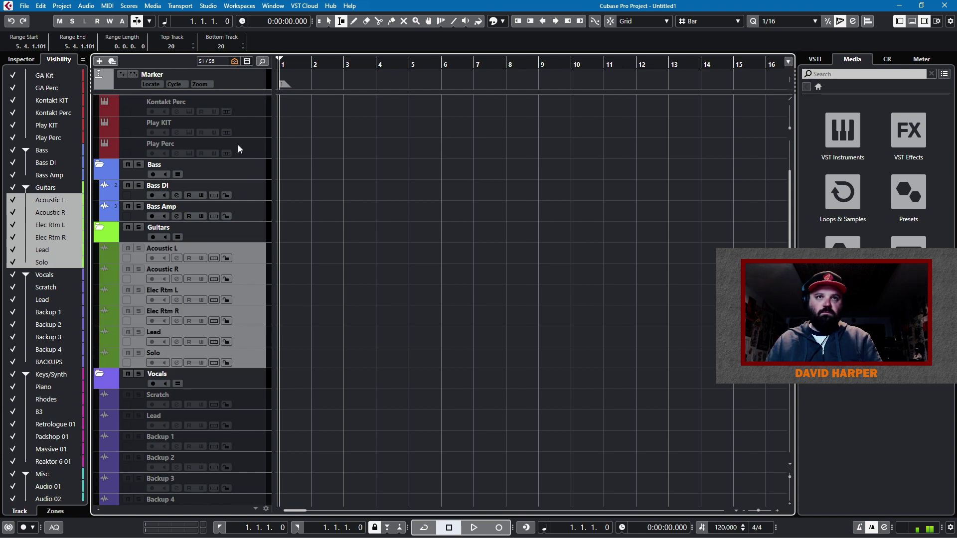
Step: Disable the Bass DI and Bass Amp tracks
{"action": "left_click", "coordinate": [234, 193]}
{"action": "left_click", "coordinate": [247, 224], "text": "shift"}
{"action": "left_click", "coordinate": [251, 216], "text": "ctrl"}
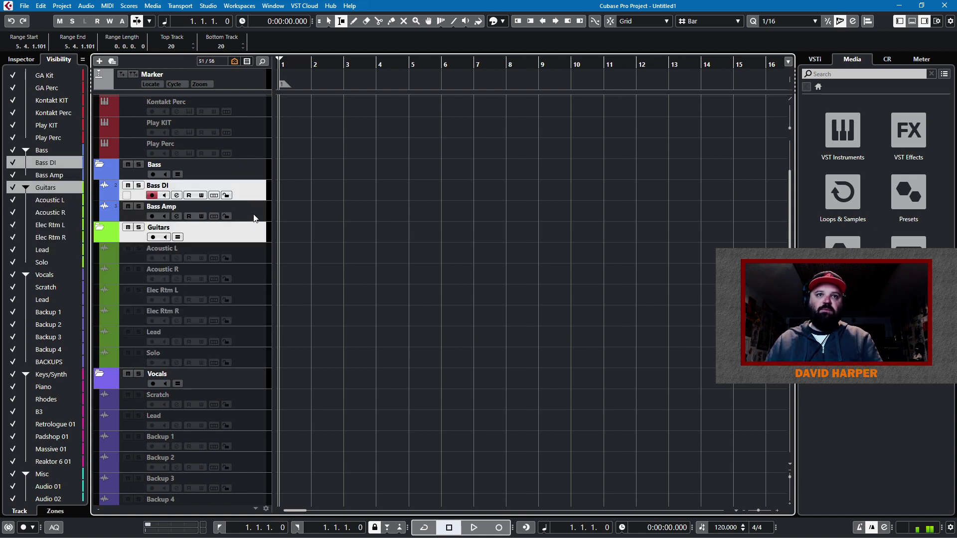
{"action": "left_click", "coordinate": [250, 232], "text": "ctrl"}
{"action": "left_click", "coordinate": [259, 218], "text": "ctrl"}
{"action": "key", "text": "alt+d"}
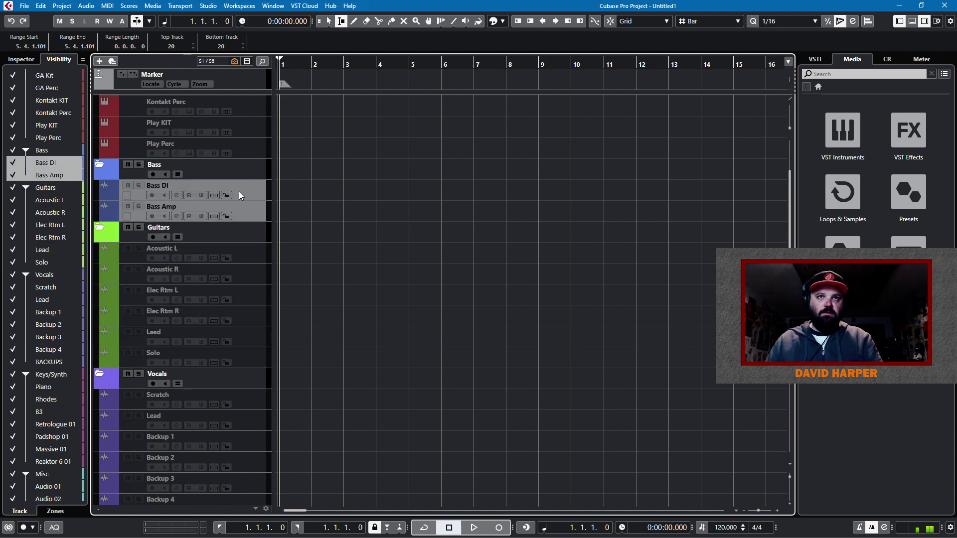
Step: Disable every track from Audio 01 through Play 01
{"action": "scroll", "coordinate": [237, 193], "scroll_direction": "up", "scroll_amount": 2}
{"action": "scroll", "coordinate": [237, 193], "scroll_direction": "down", "scroll_amount": 10}
{"action": "left_click", "coordinate": [259, 368]}
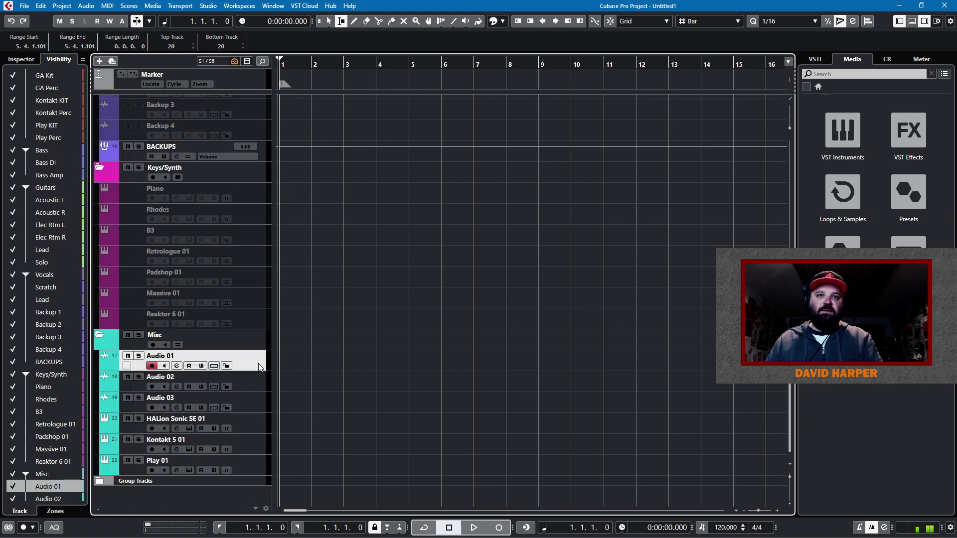
{"action": "left_click", "coordinate": [247, 463], "text": "shift"}
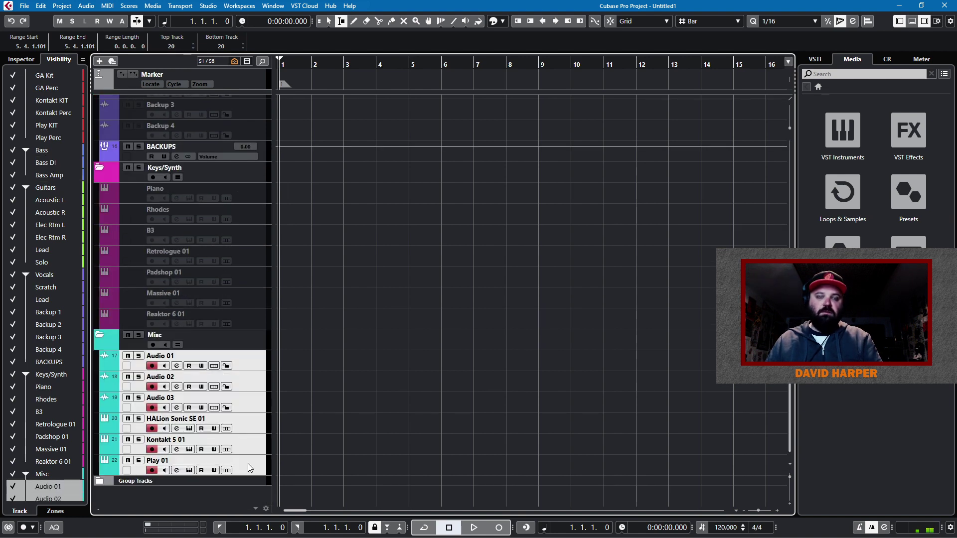
{"action": "key", "text": "alt+d"}
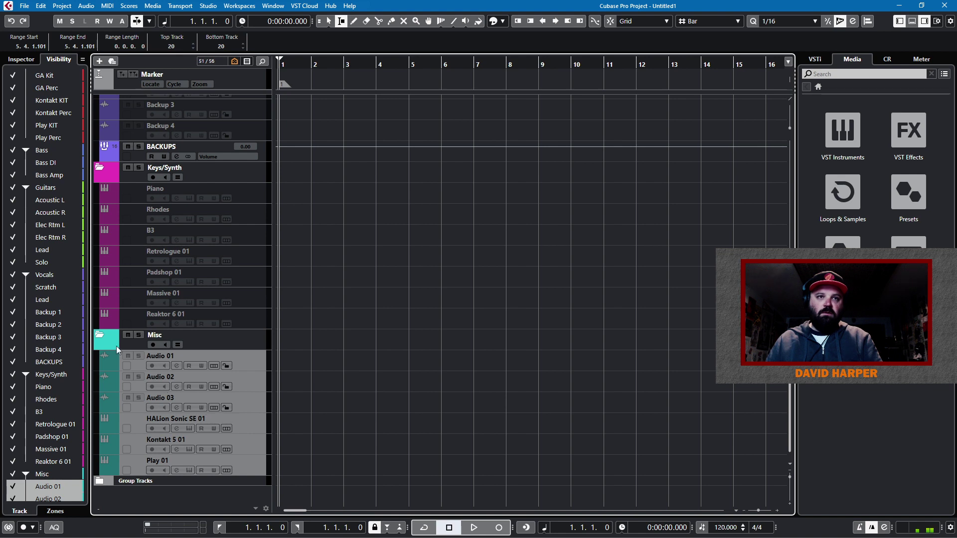
Step: Collapse the Misc, Keys/Synth, Vocals, Bass, Drums and Guitars folders
{"action": "left_click", "coordinate": [100, 335]}
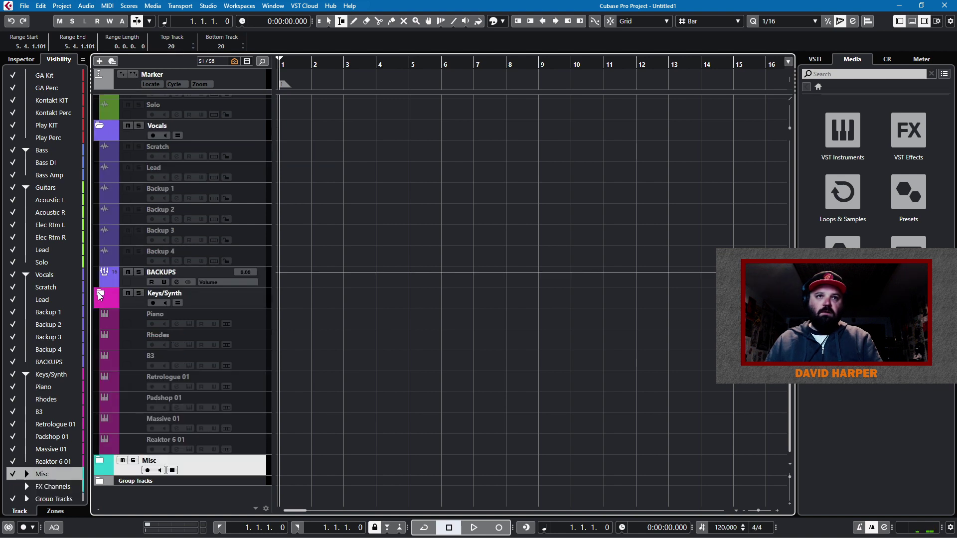
{"action": "left_click", "coordinate": [99, 294]}
{"action": "left_click", "coordinate": [99, 273]}
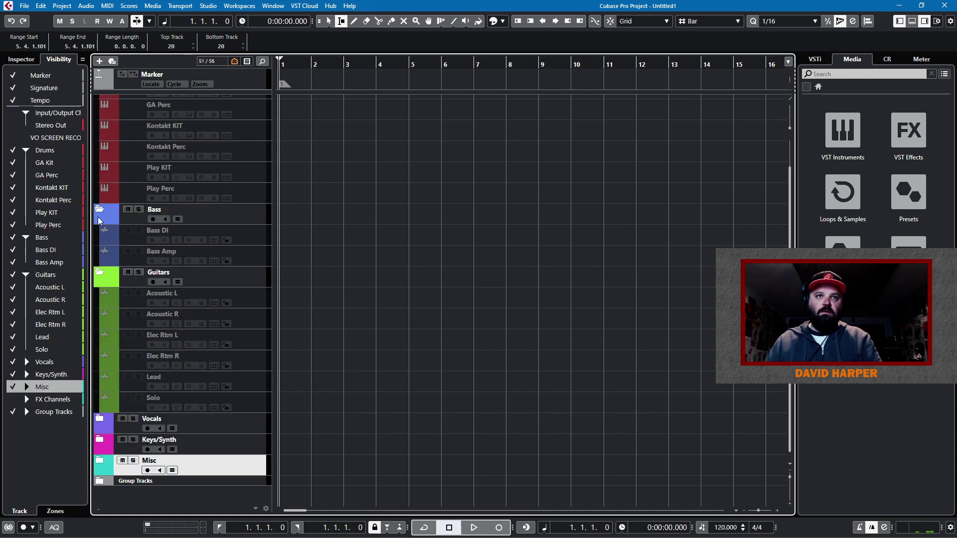
{"action": "left_click", "coordinate": [101, 210]}
{"action": "left_click", "coordinate": [99, 100]}
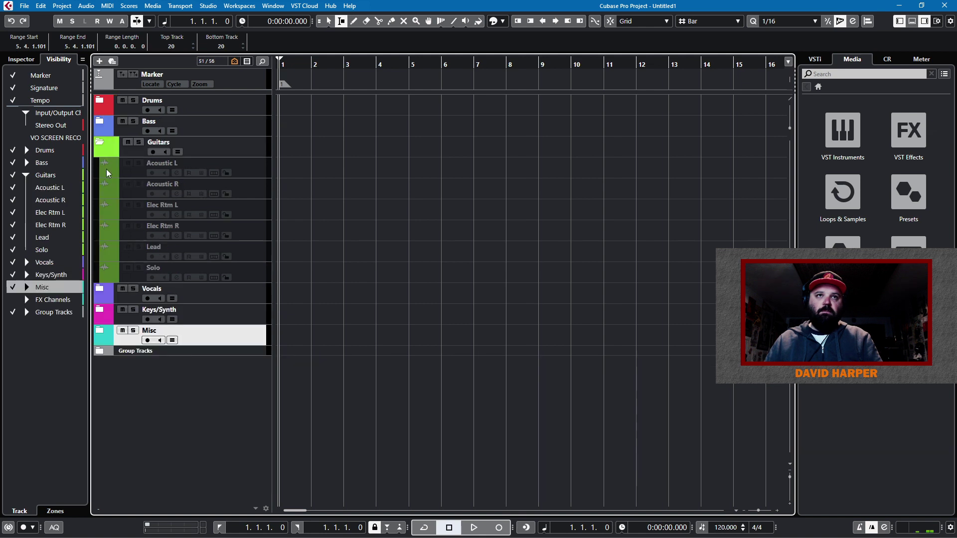
{"action": "left_click", "coordinate": [100, 141]}
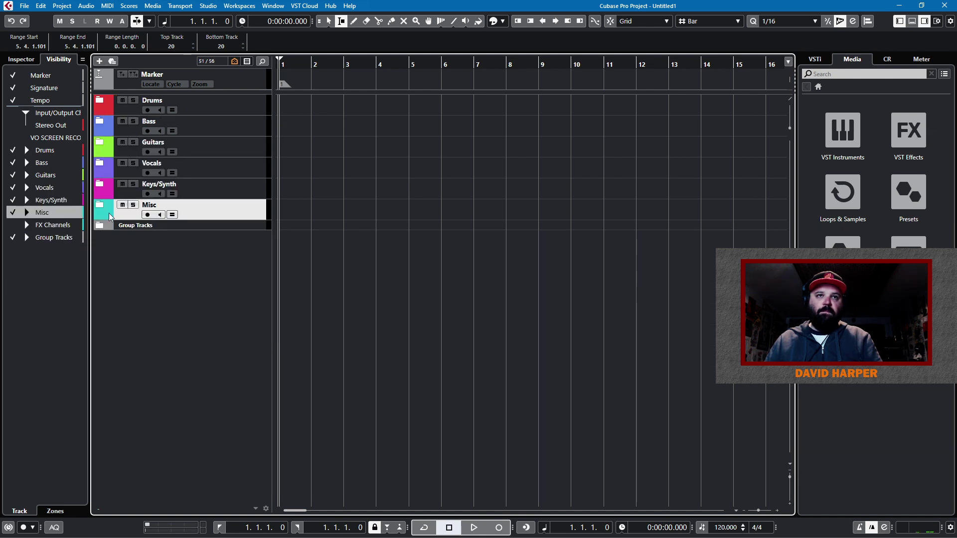
{"action": "left_click", "coordinate": [106, 191]}
{"action": "left_click", "coordinate": [100, 185]}
{"action": "left_click", "coordinate": [101, 185]}
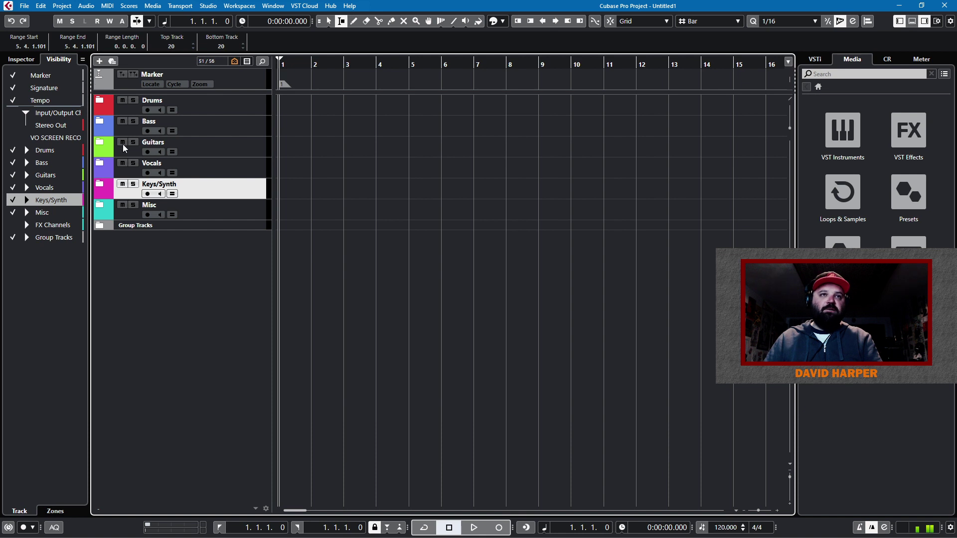
Step: Reveal VO SCREEN RECORDER, drag it below Group Tracks, then hide it again
{"action": "left_click", "coordinate": [15, 139]}
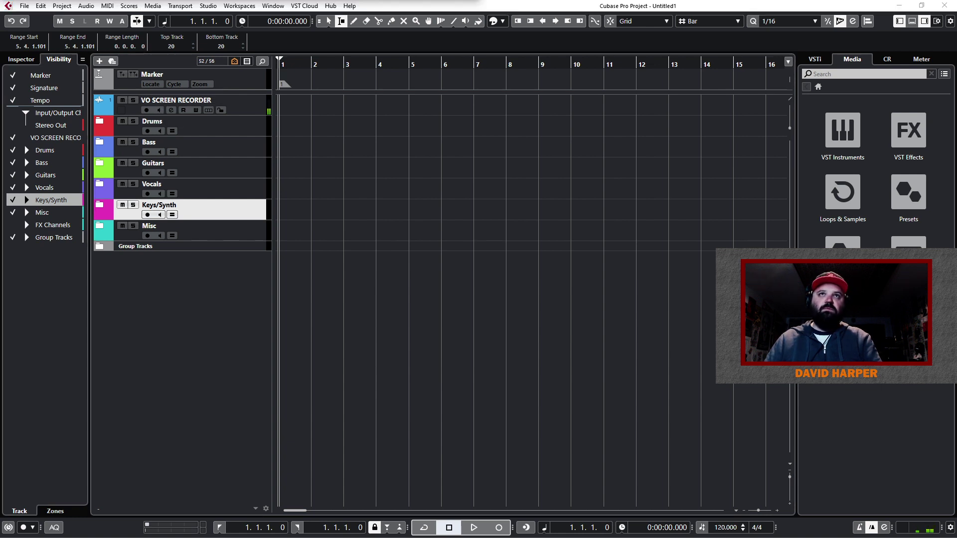
{"action": "left_click", "coordinate": [258, 107]}
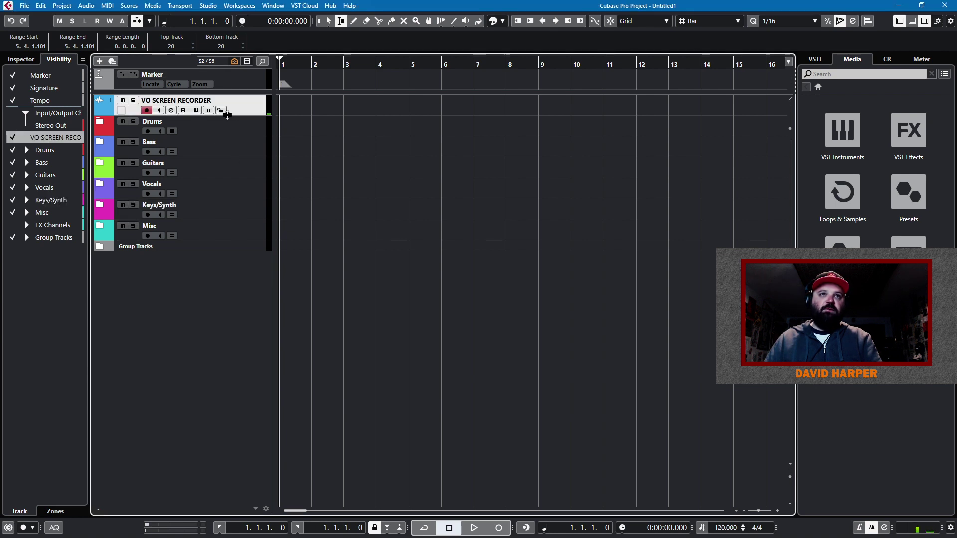
{"action": "left_click_drag", "start_coordinate": [238, 111], "coordinate": [231, 255]}
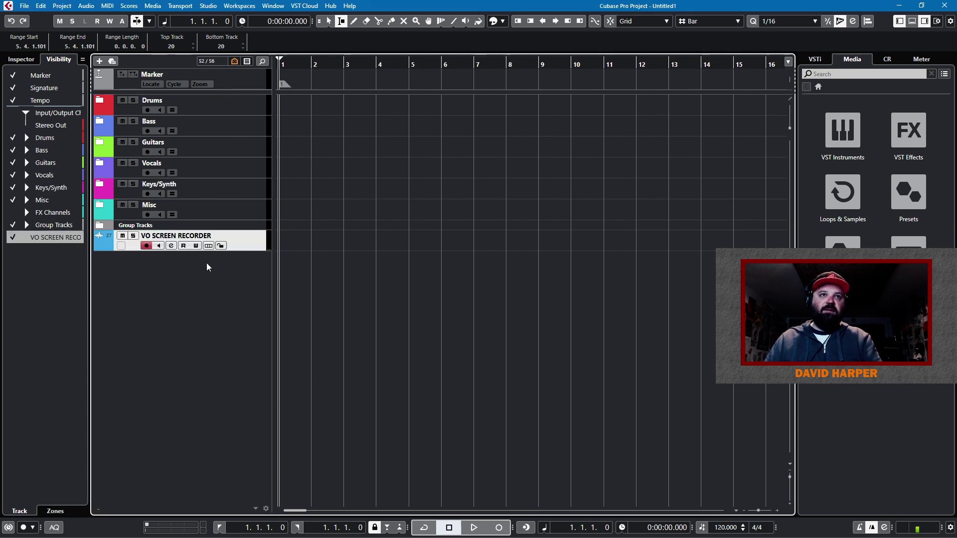
{"action": "left_click", "coordinate": [12, 239]}
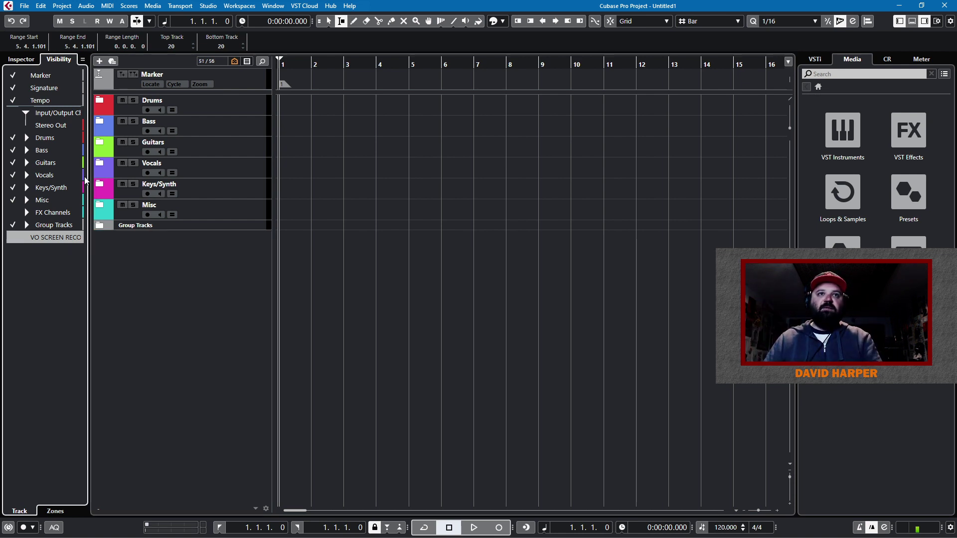
Step: Show the Inspector and review the Drums folder's GA Perc and Kontakt tracks, then collapse it
{"action": "left_click", "coordinate": [19, 62]}
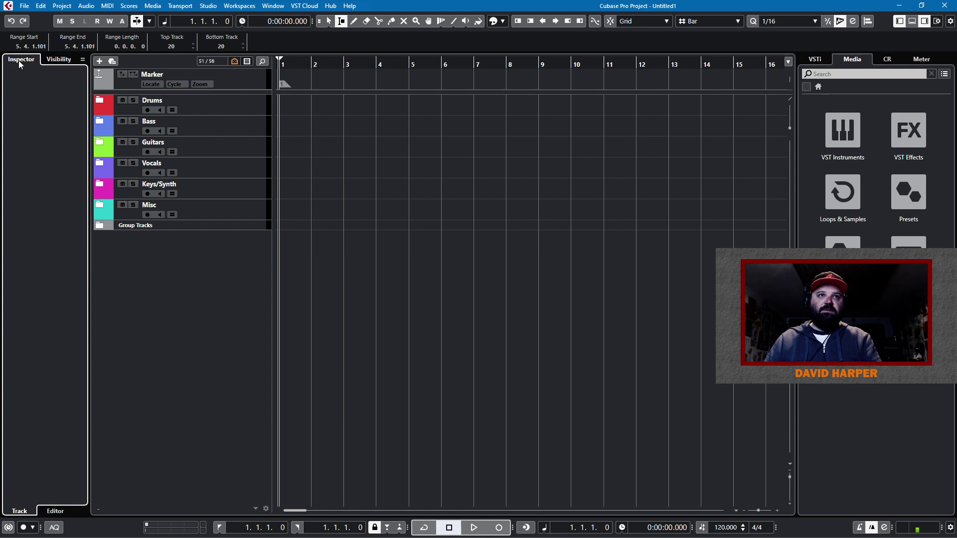
{"action": "left_click", "coordinate": [231, 103]}
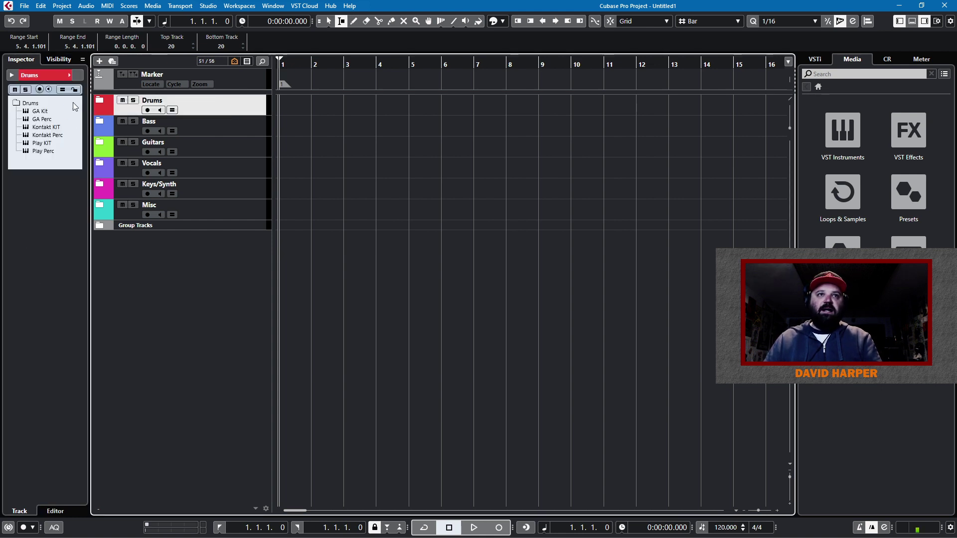
{"action": "left_click", "coordinate": [98, 101]}
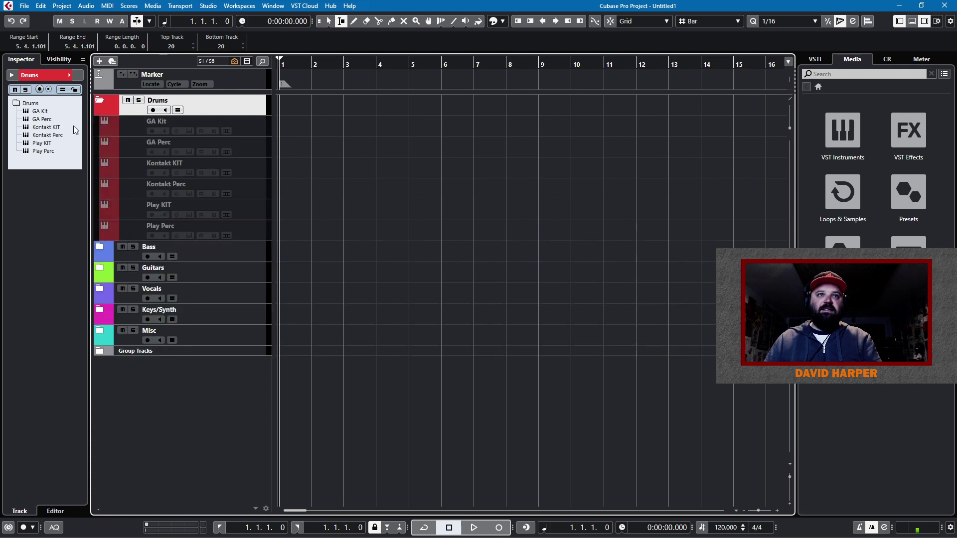
{"action": "left_click", "coordinate": [257, 151]}
{"action": "left_click", "coordinate": [250, 184]}
{"action": "left_click", "coordinate": [248, 165]}
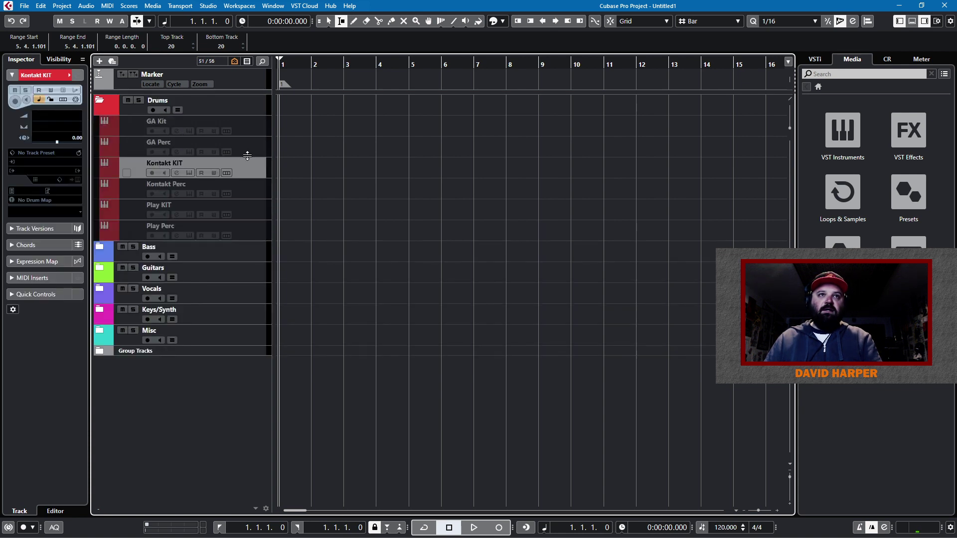
{"action": "left_click", "coordinate": [249, 149]}
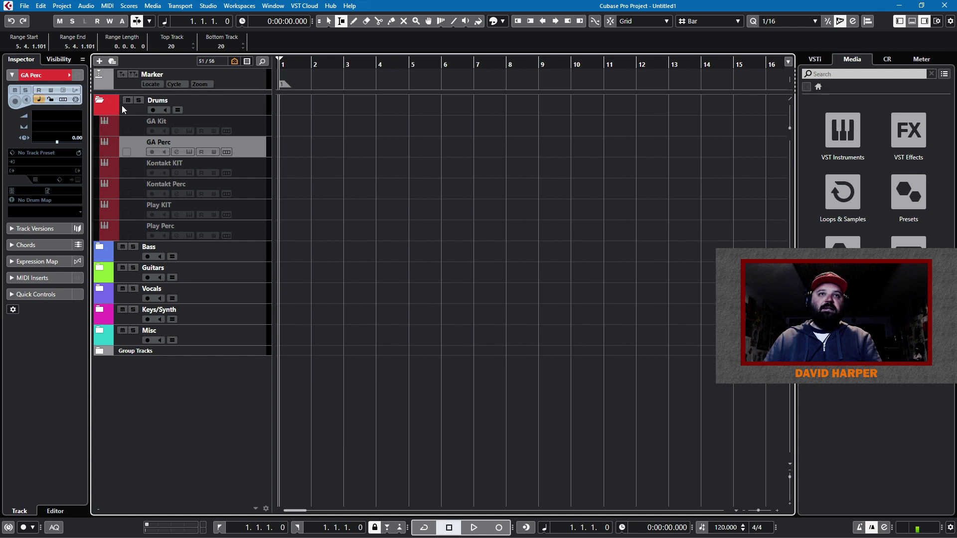
{"action": "left_click", "coordinate": [99, 103]}
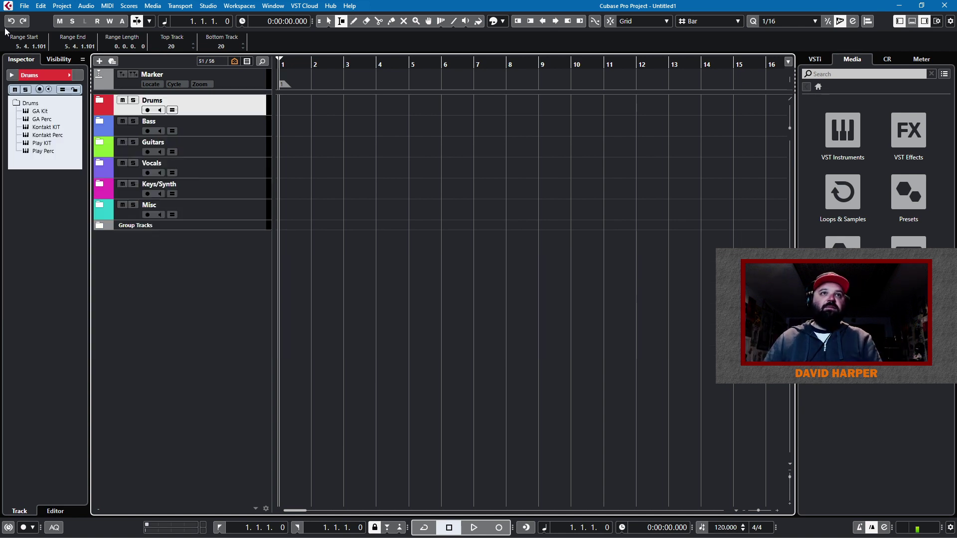
{"action": "left_click", "coordinate": [23, 6]}
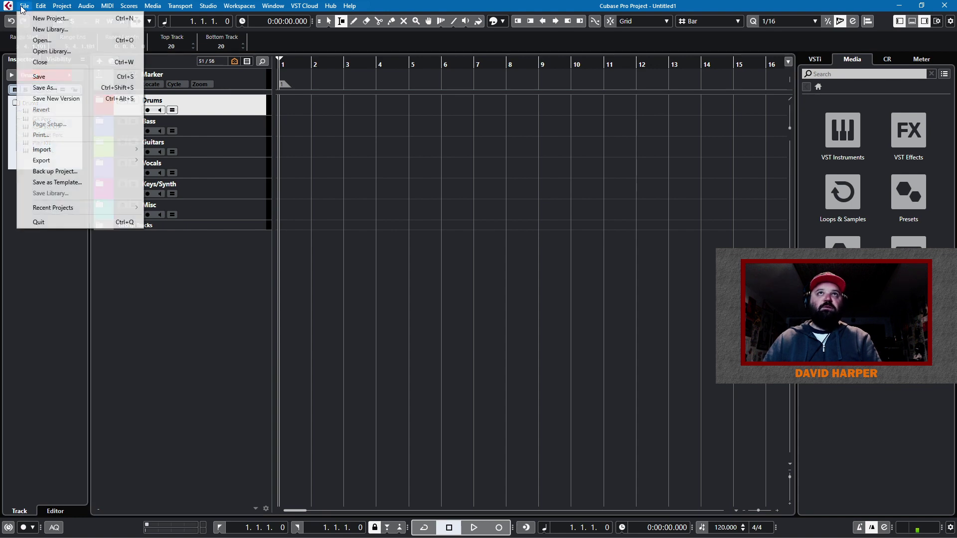
Step: Use Save as Template to store the project as a new preset named 'EP Tracking Template'
{"action": "left_click", "coordinate": [49, 182]}
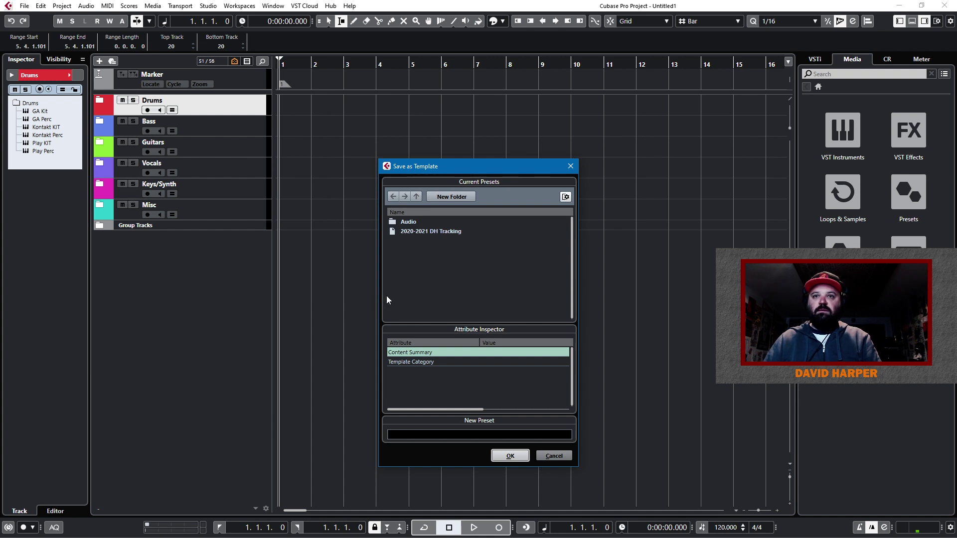
{"action": "type", "text": "EP"}
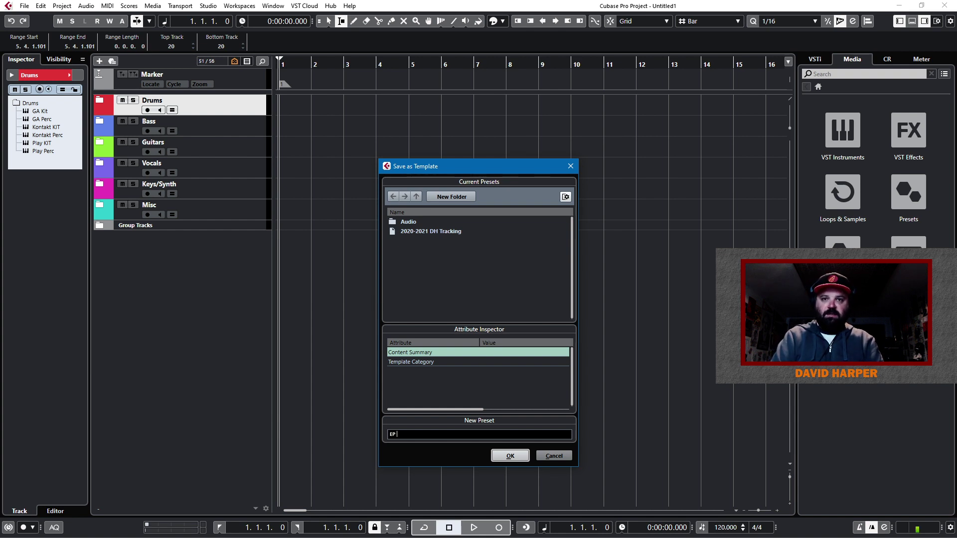
{"action": "type", "text": " Tracking Template"}
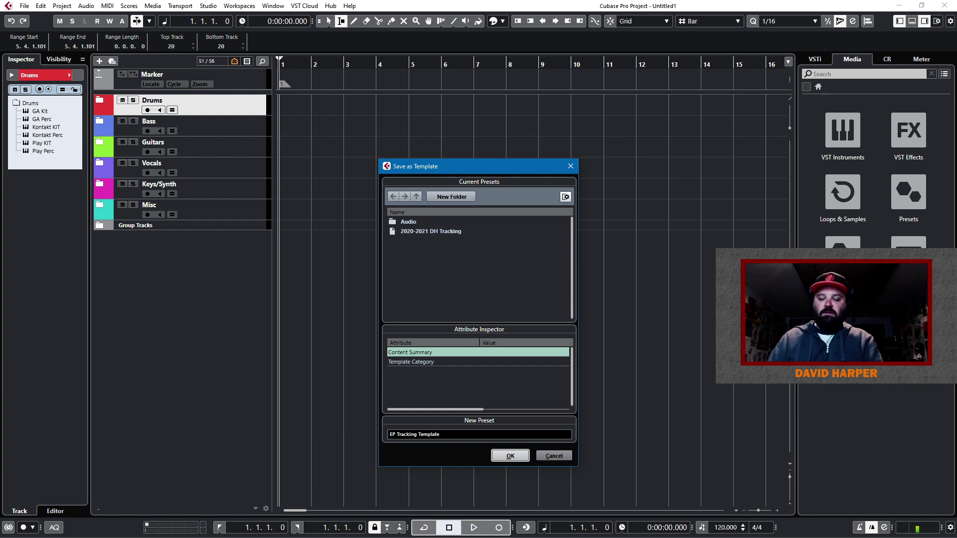
{"action": "left_click", "coordinate": [506, 455]}
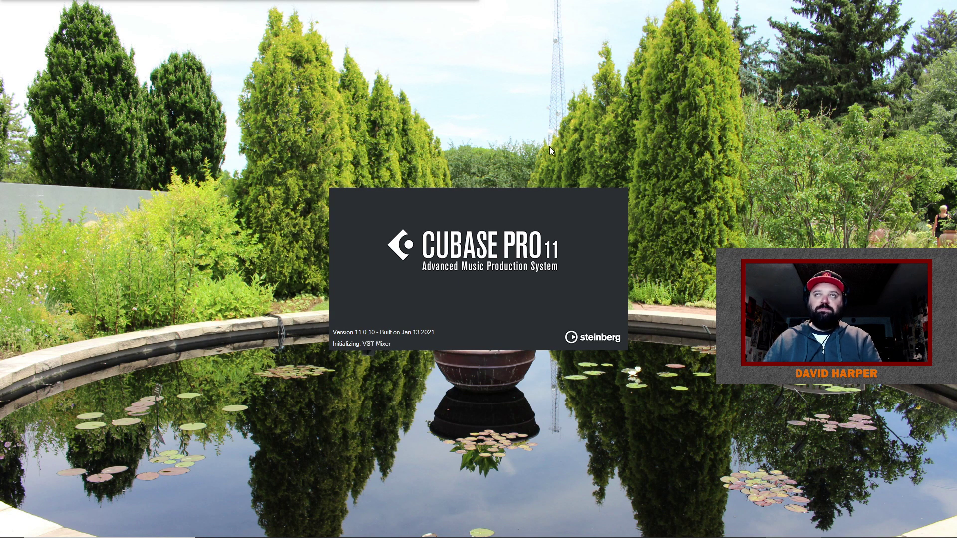
Step: Dismiss the startup licence warning and select EP Tracking Template under More in Steinberg Hub
{"action": "left_click", "coordinate": [450, 302]}
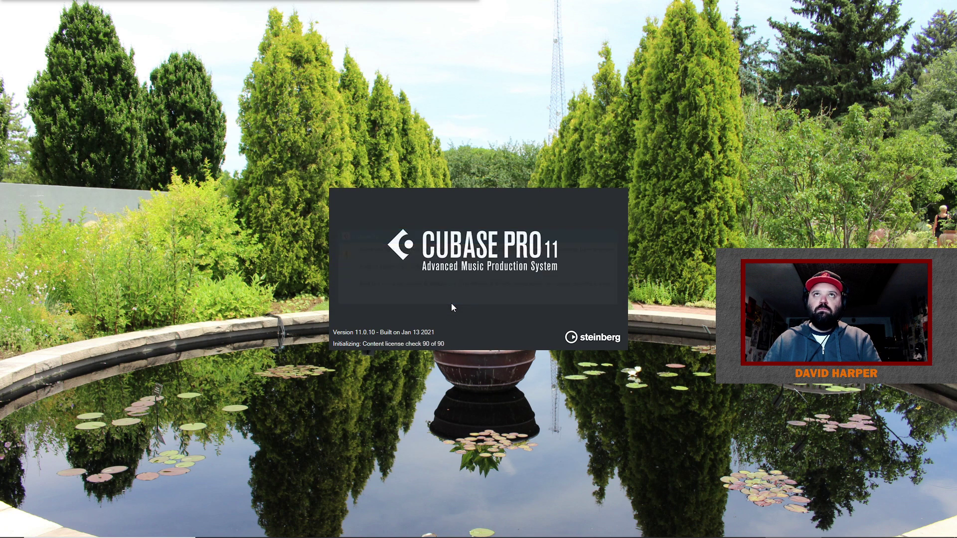
{"action": "left_click", "coordinate": [510, 268]}
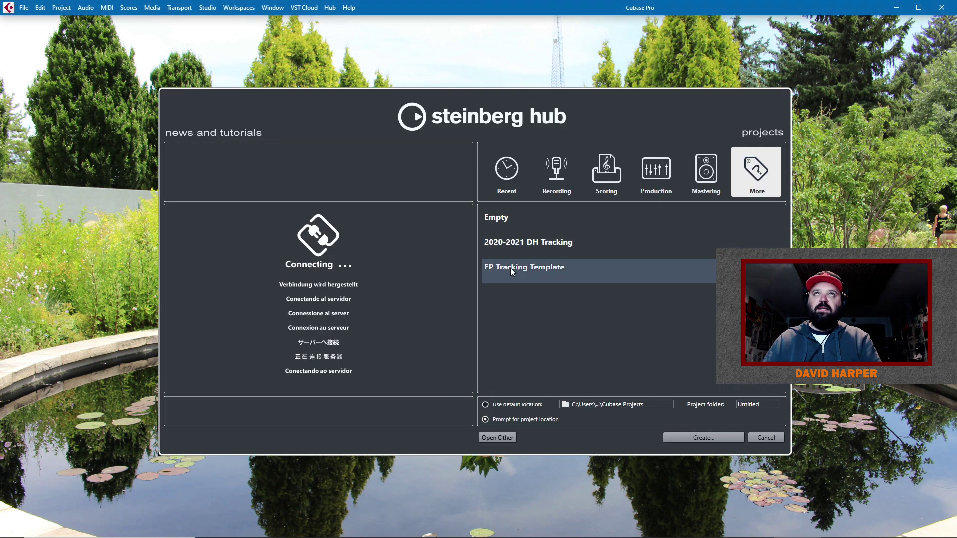